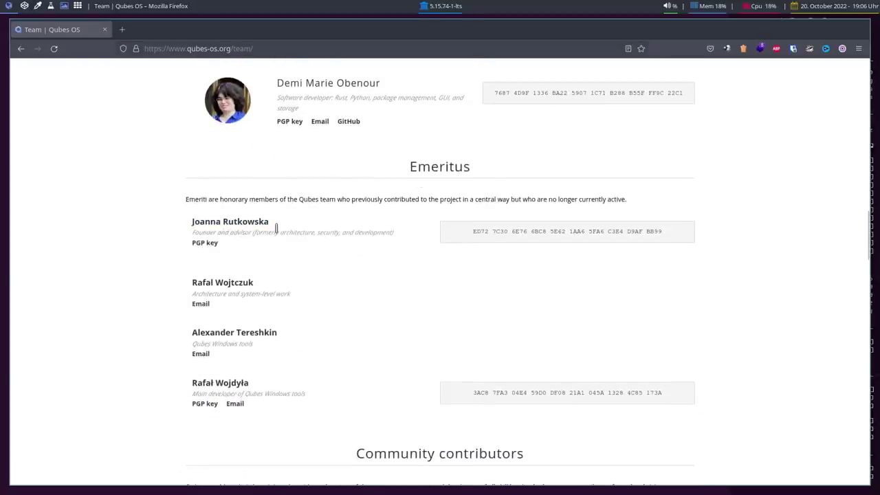
pyautogui.doubleClick(203, 232)
pyautogui.click(167, 250)
pyautogui.scroll(3, 162, 262)
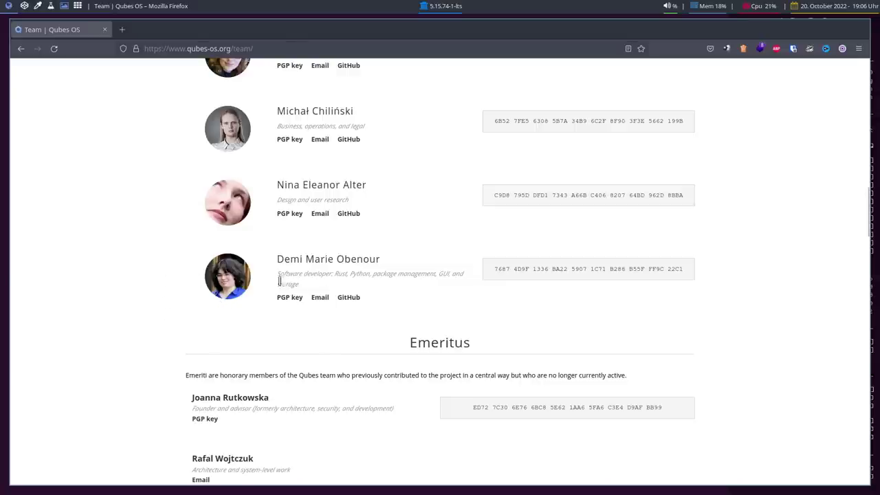
pyautogui.scroll(2, 184, 293)
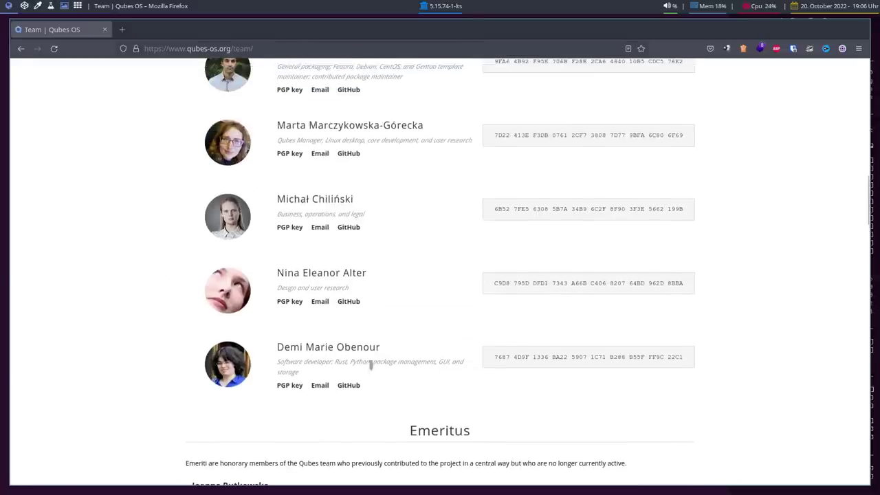
pyautogui.scroll(3, 206, 364)
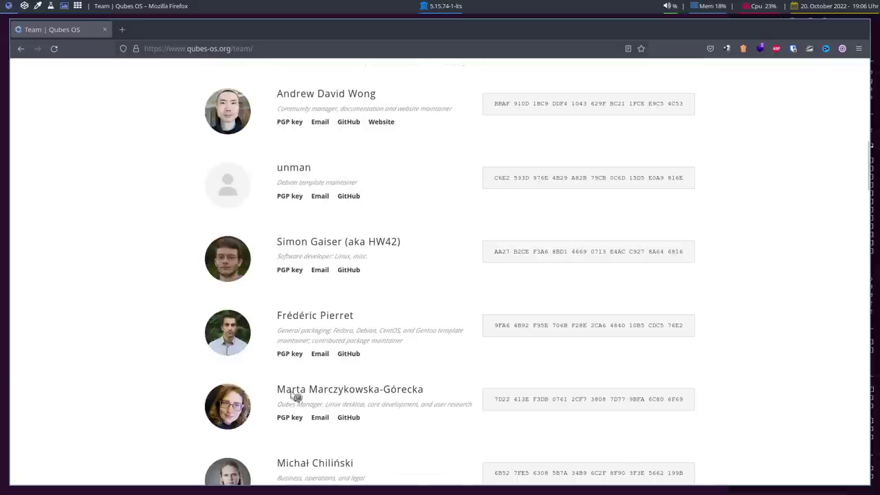
pyautogui.scroll(3, 110, 326)
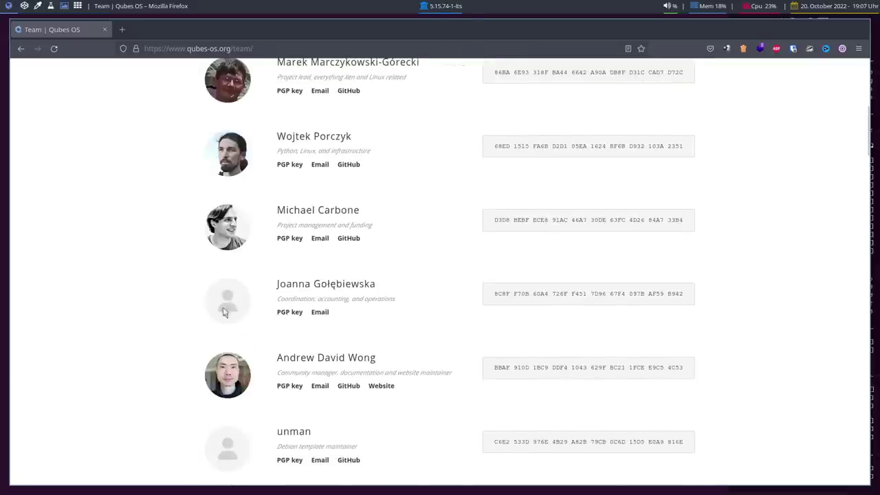
pyautogui.scroll(4, 125, 318)
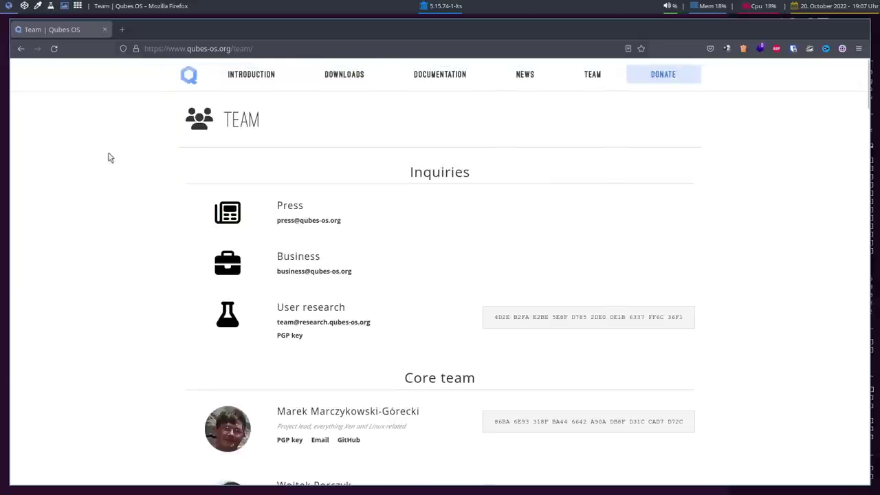
pyautogui.scroll(-5, 106, 177)
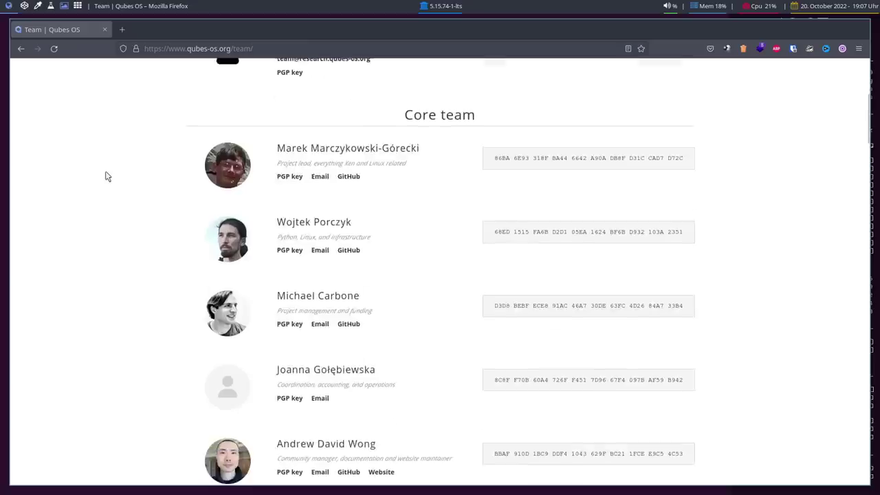
pyautogui.scroll(5, 106, 177)
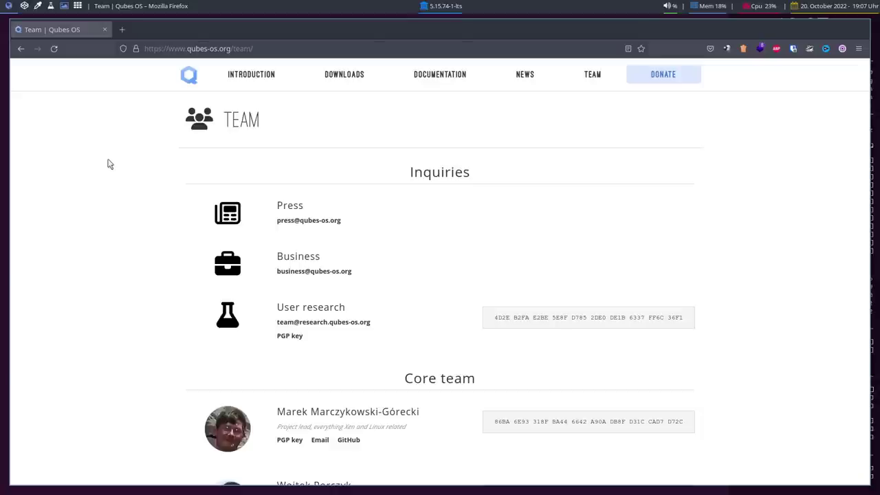
# - Download the Qubes-R4.1.1-x86_64.iso image from the release 4.1.1 section of the Downloads page
pyautogui.click(343, 76)
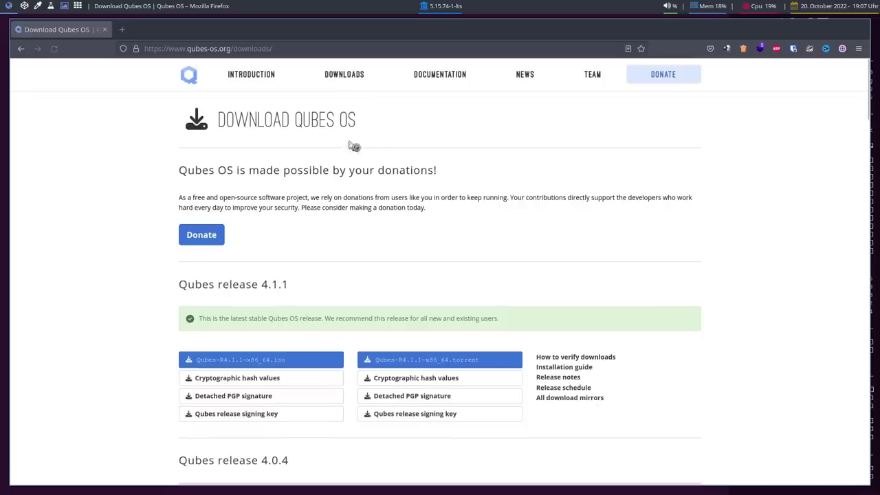
pyautogui.scroll(-2, 120, 179)
pyautogui.scroll(2, 122, 167)
pyautogui.scroll(-4, 126, 172)
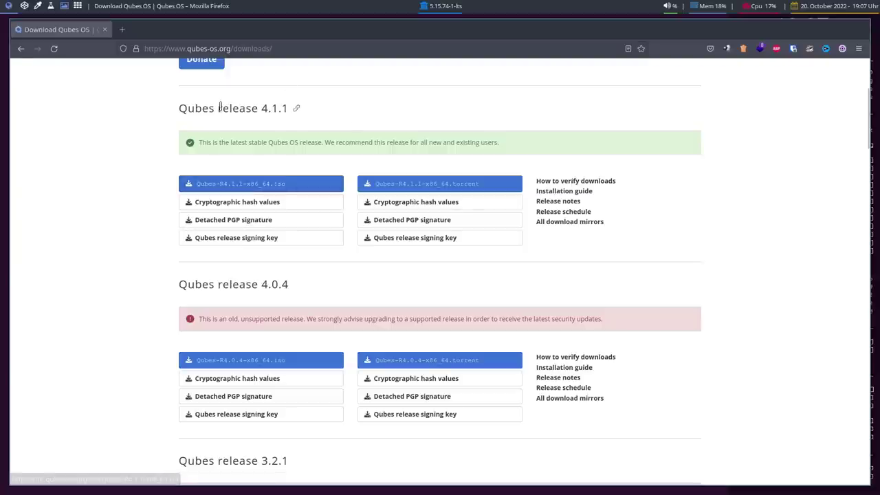
pyautogui.moveTo(182, 110); pyautogui.dragTo(294, 108)
pyautogui.click(261, 110)
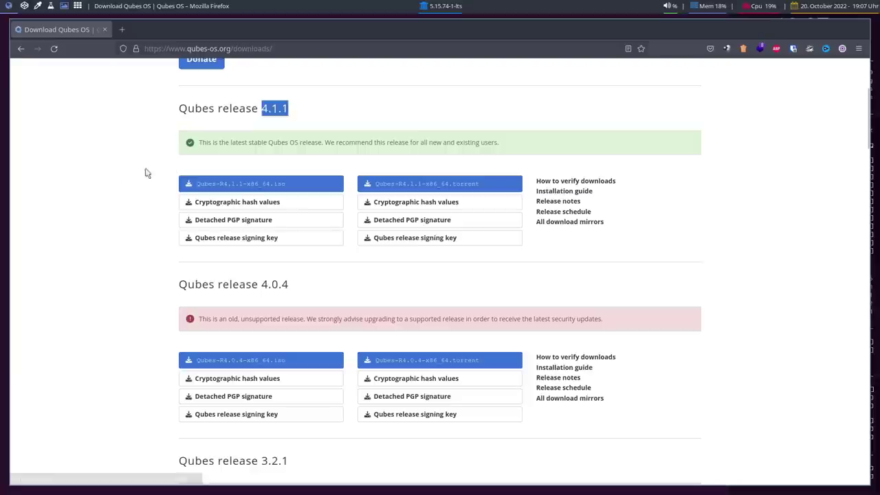
pyautogui.click(68, 189)
pyautogui.click(246, 187)
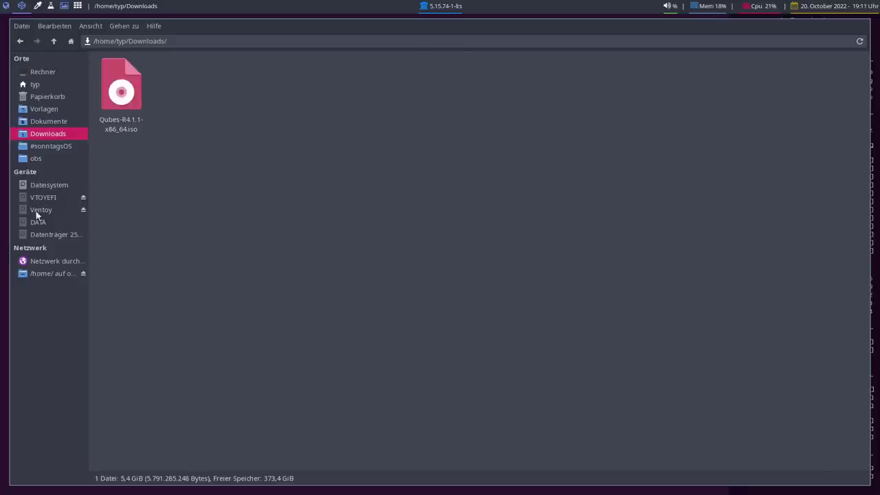
# - Check the ISO on the Ventoy drive, eject it, and reboot into the HP startup menu
pyautogui.click(39, 209)
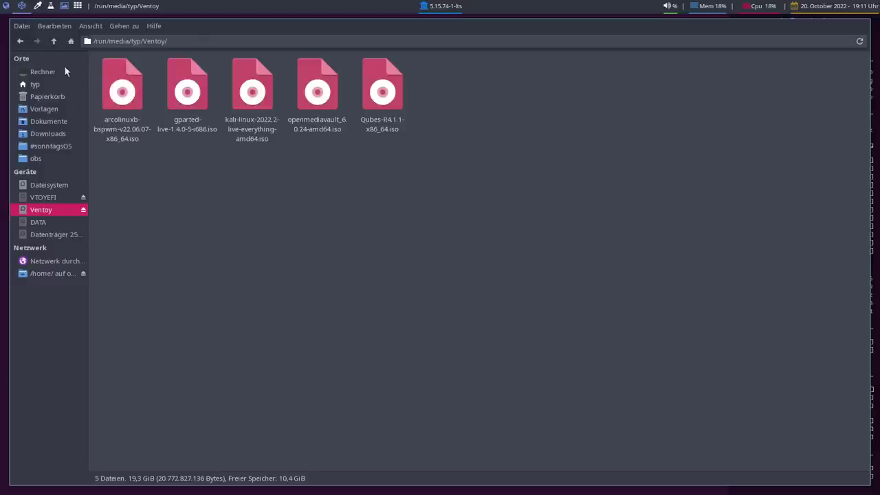
pyautogui.click(83, 210)
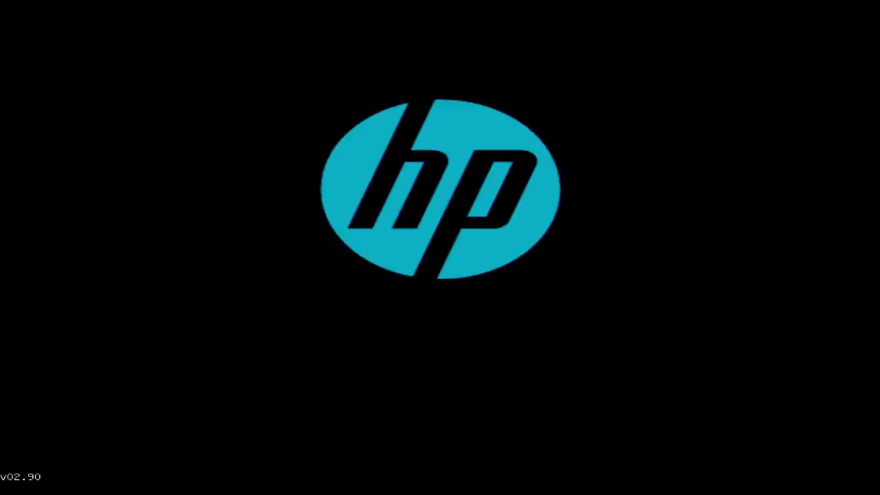
pyautogui.press('Escape')
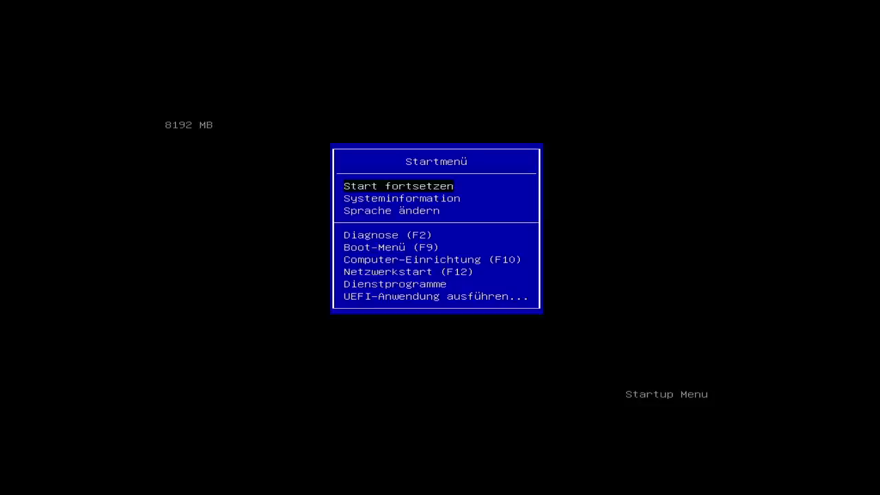
# - Confirm in Computer-Einrichtung that VTx and VTd are enabled, then exit discarding changes
pyautogui.press('F10')
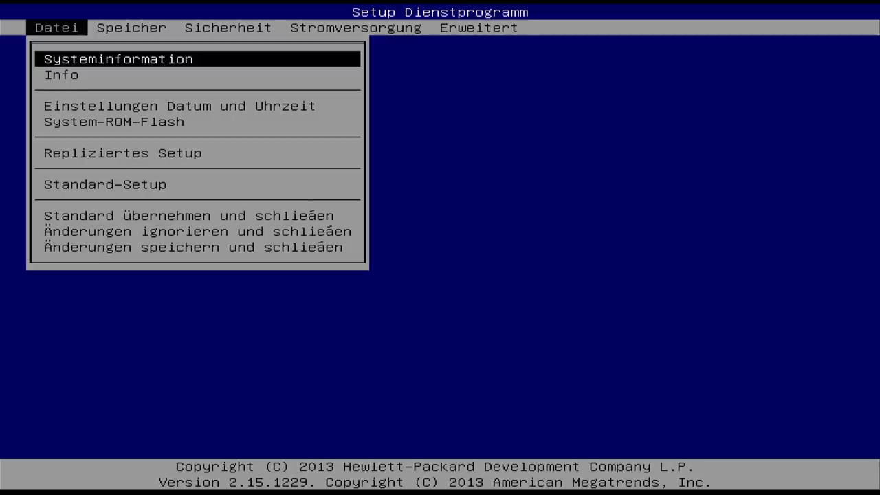
pyautogui.press('Right')
pyautogui.press('Left')
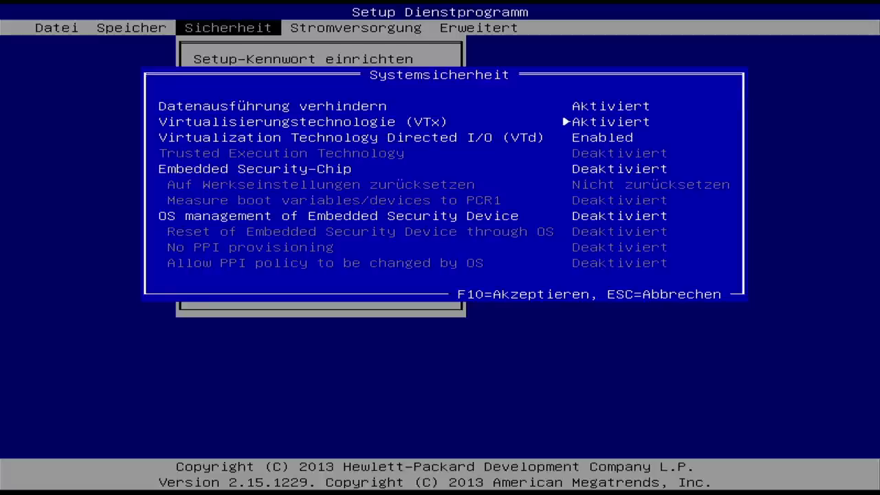
pyautogui.press('F10')
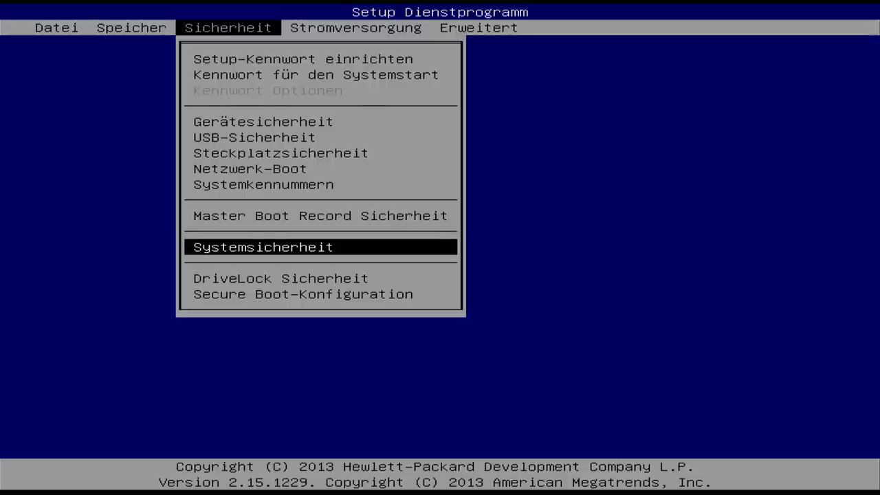
pyautogui.press('Escape')
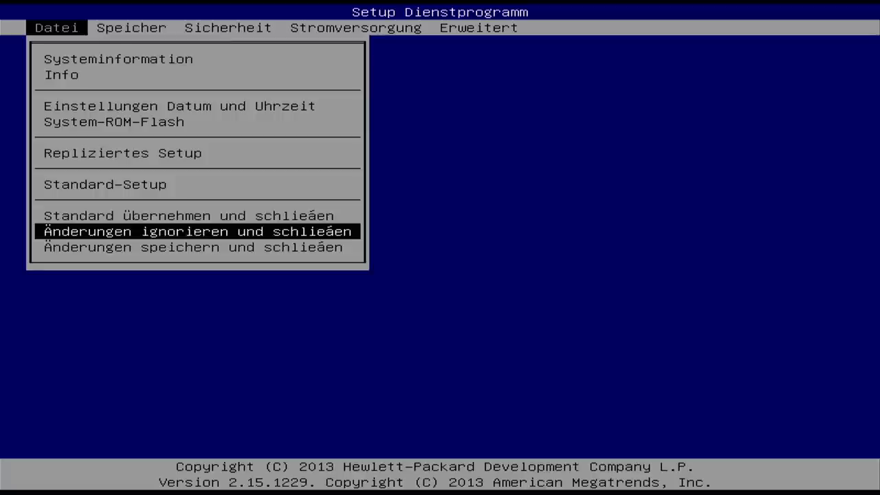
# - Leave setup unsaved and boot from the SanDisk Cruzer Fit 1.27 stick
pyautogui.press('Return')
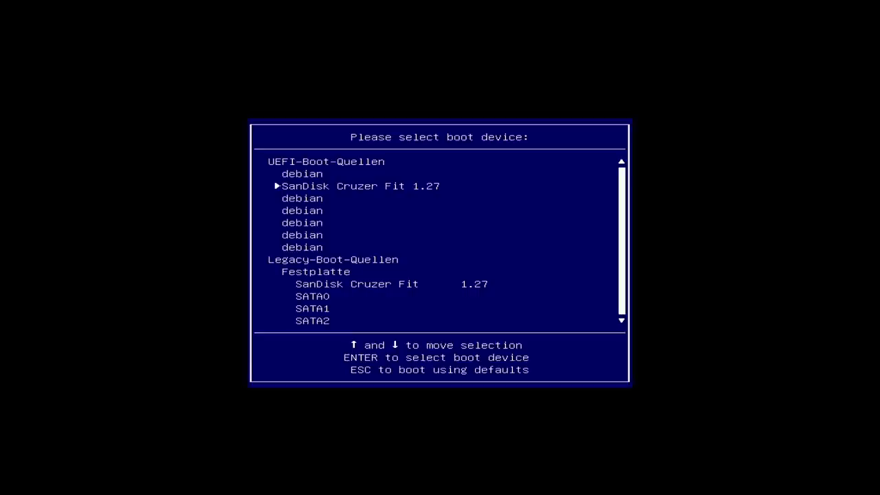
pyautogui.press('Return')
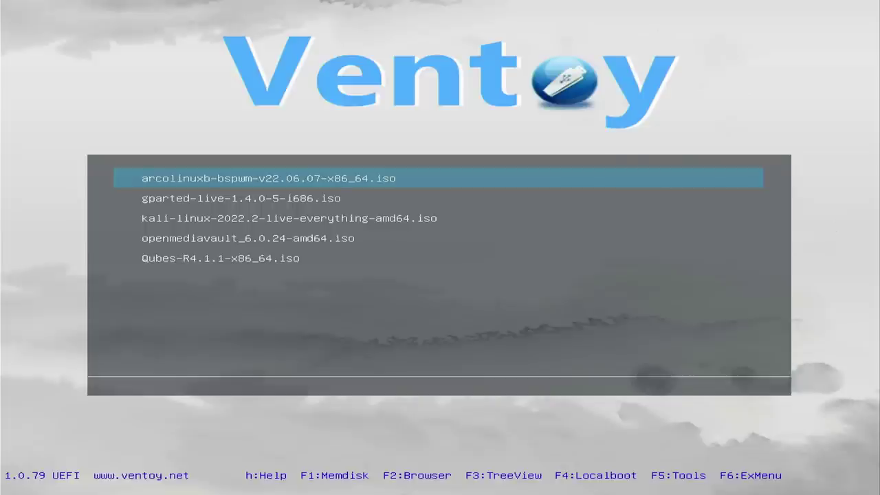
# - Select Qubes-R4.1.1-x86_64.iso in the Ventoy menu and boot it
pyautogui.press('Down')
pyautogui.press('Down')
pyautogui.press('Down')
pyautogui.press('Down')
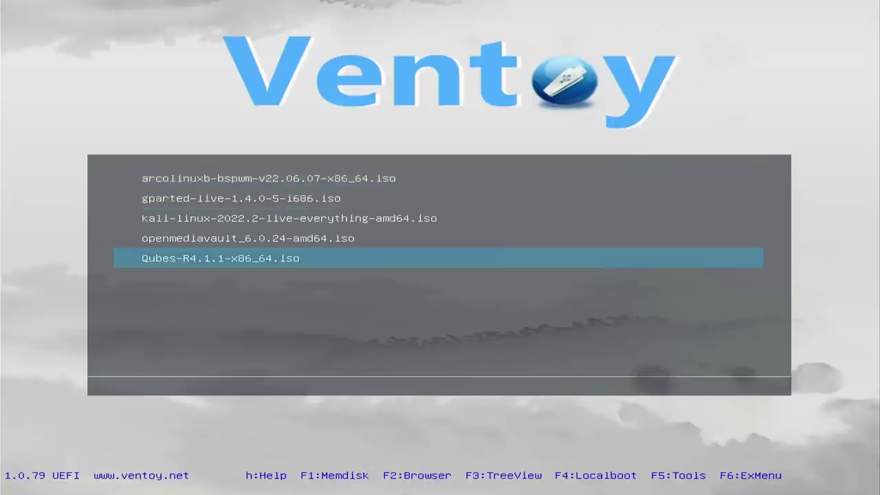
pyautogui.press('Return')
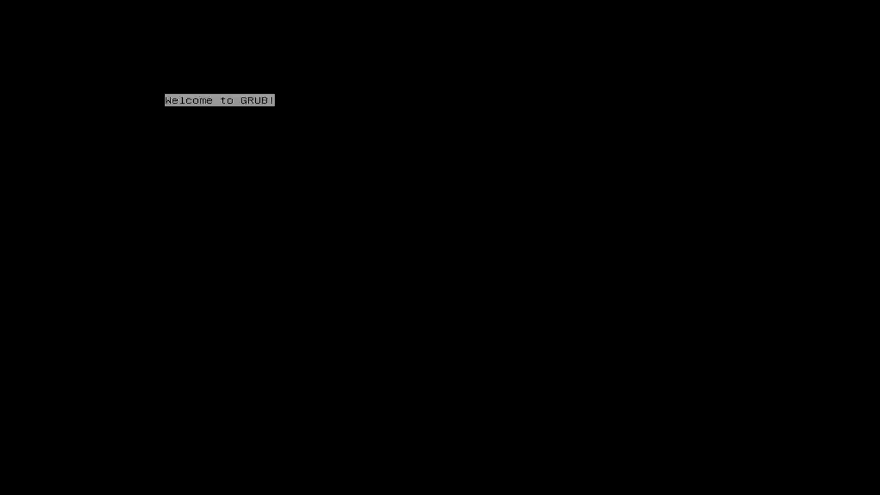
# - Boot the 'Install Qubes OS R4.1.1' entry from the GRUB menu
pyautogui.press('Up')
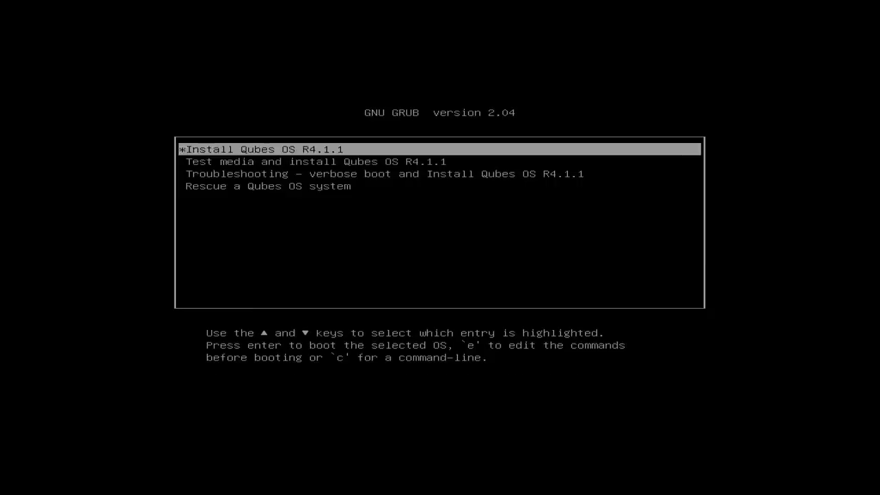
pyautogui.press('Down')
pyautogui.press('Up')
pyautogui.press('Return')
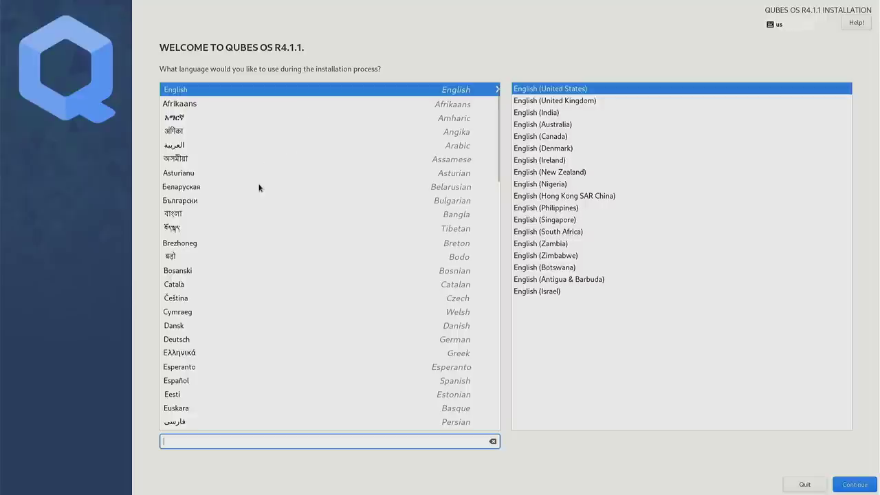
# - Choose Deutsch as the installer language and open the Installations-Ziel page
pyautogui.click(195, 340)
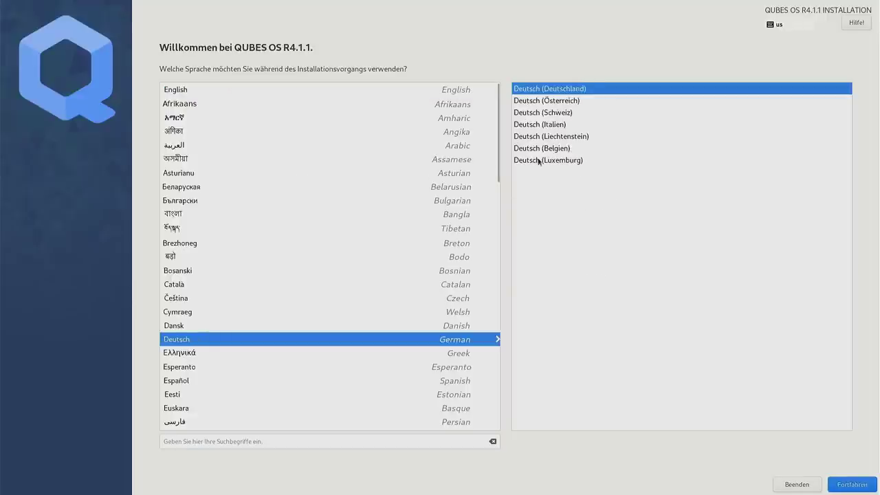
pyautogui.click(851, 484)
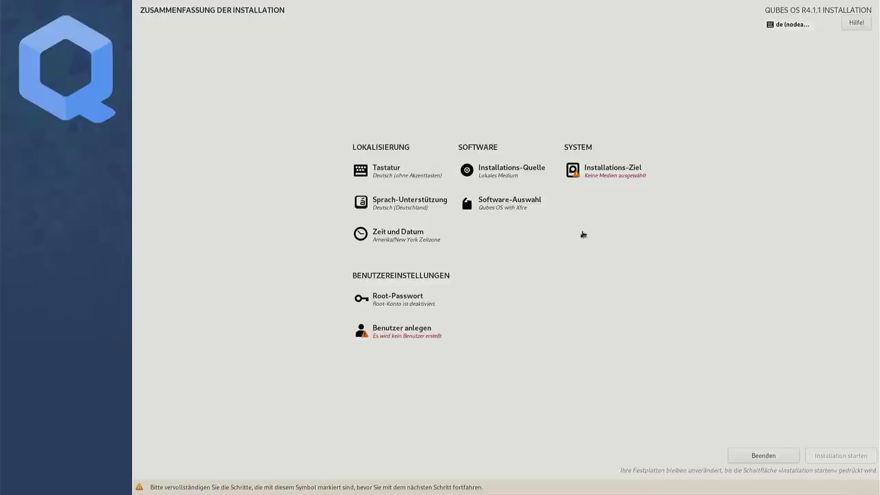
pyautogui.click(586, 178)
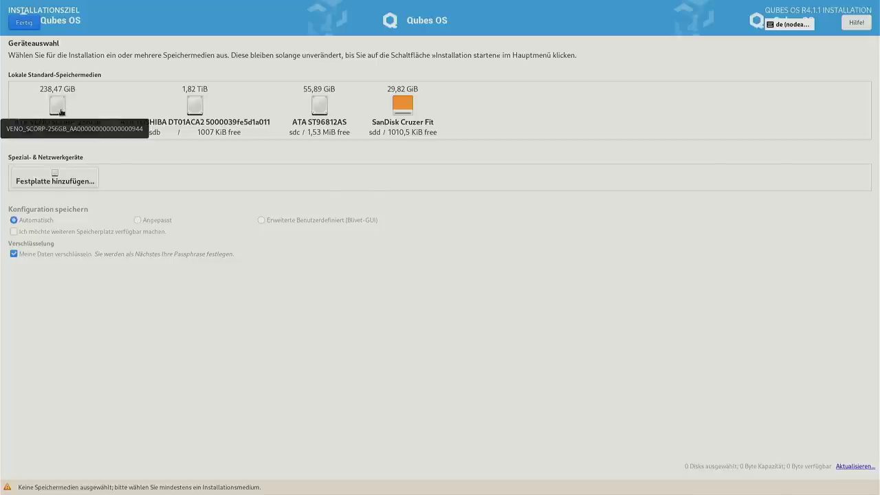
# - Select the 238,47 GiB ATA VENO SCORP-256GB disk with automatic encrypted partitioning and confirm
pyautogui.click(59, 110)
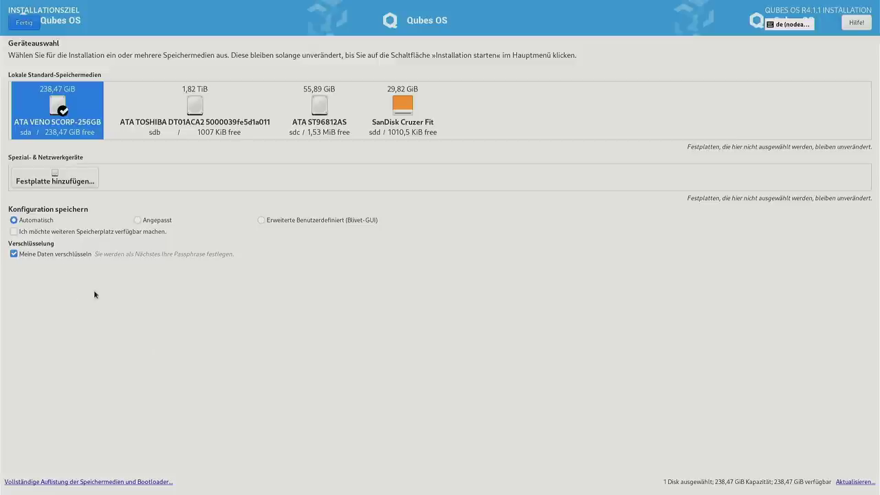
pyautogui.click(26, 25)
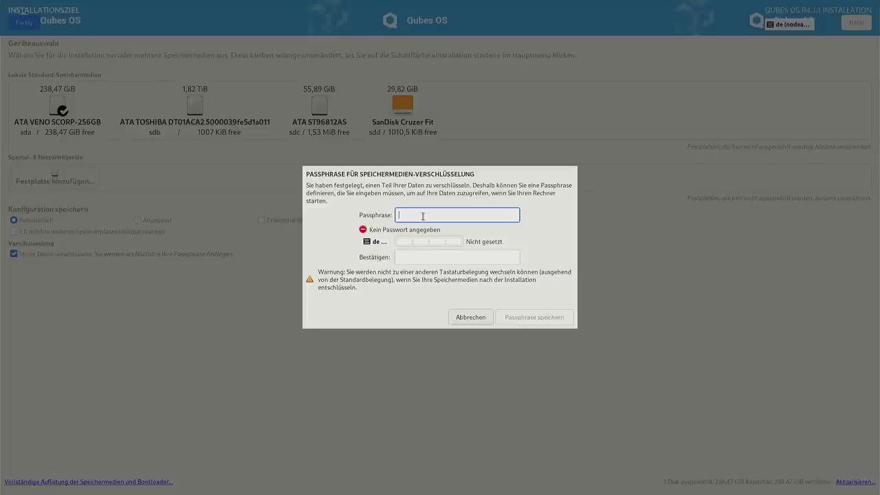
# - Enter and confirm the disk encryption passphrase, then save it
pyautogui.press('Tab')
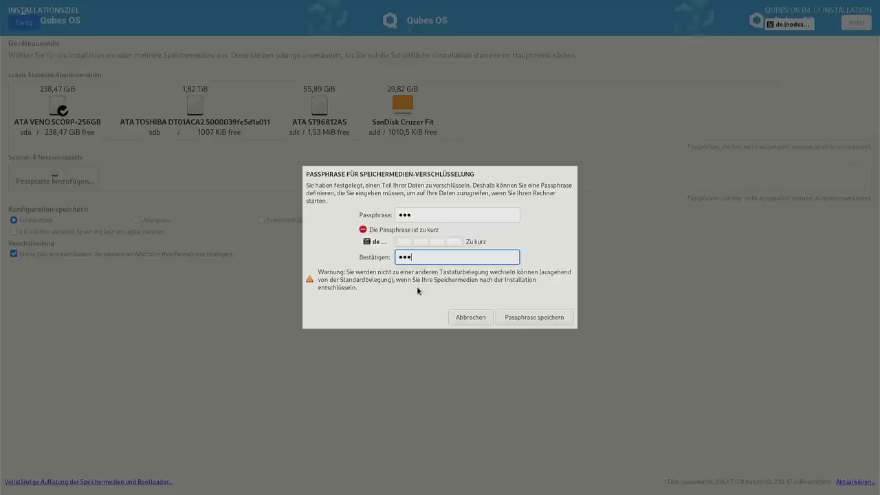
pyautogui.click(550, 320)
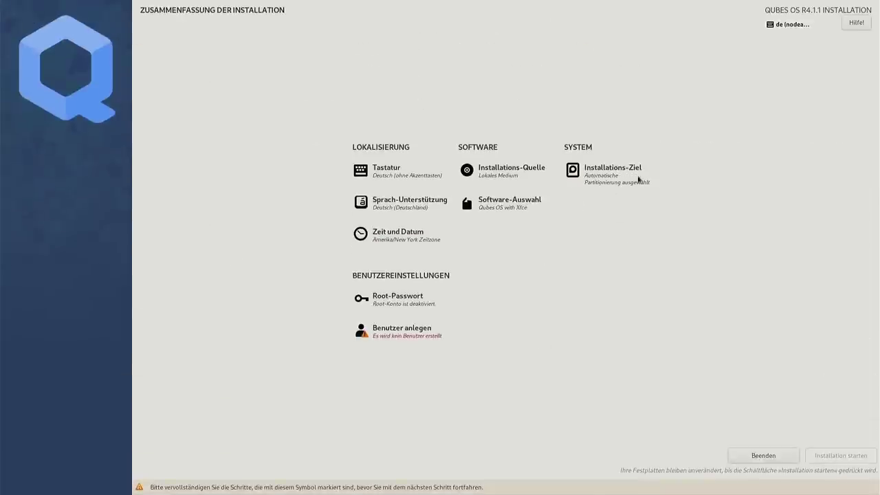
# - Create a user with a username and password, accept the weak password, and start installation
pyautogui.click(387, 337)
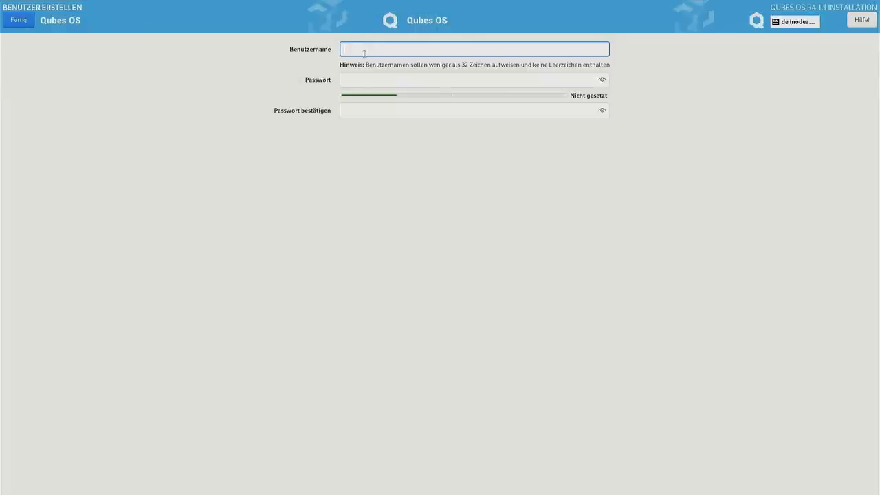
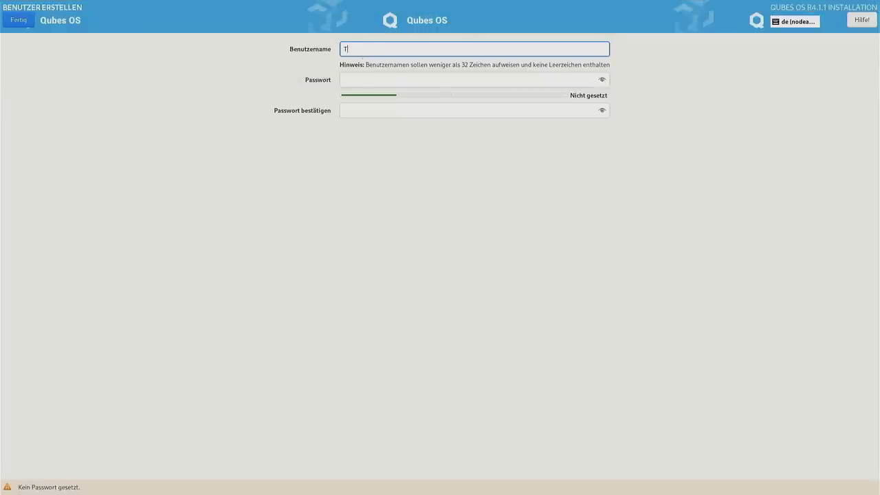
pyautogui.press('Tab')
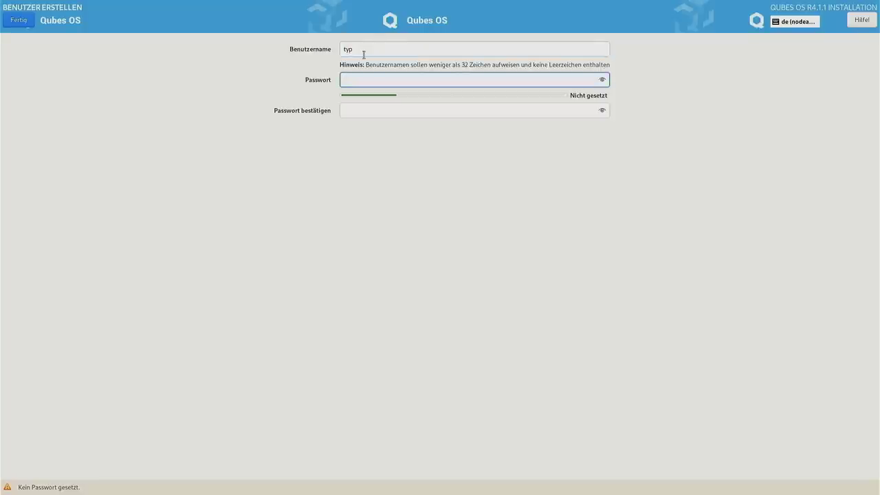
pyautogui.press('Tab')
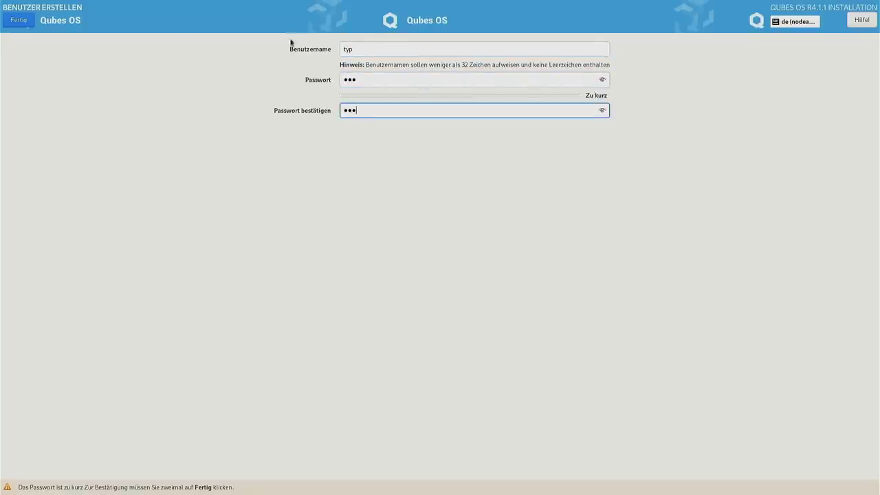
pyautogui.click(31, 21)
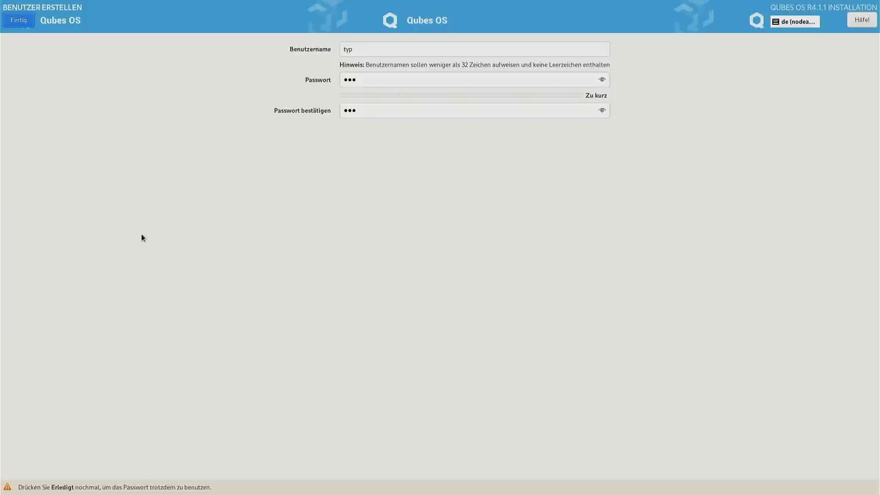
pyautogui.click(19, 20)
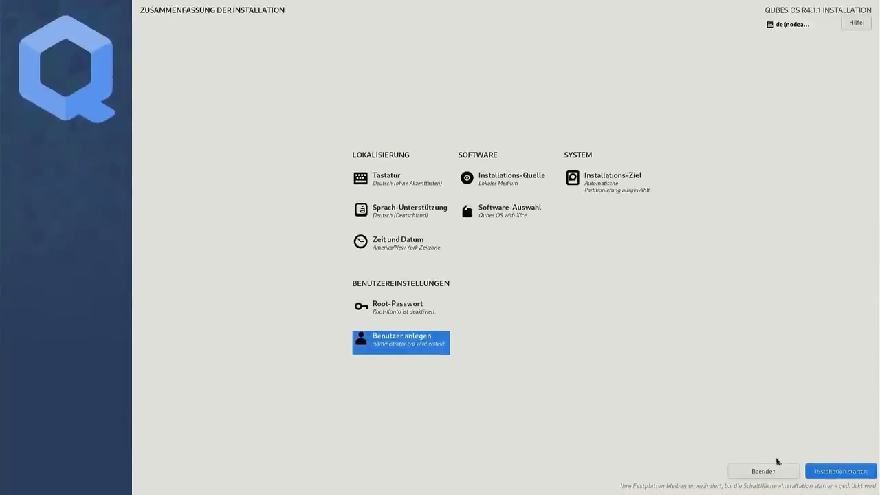
pyautogui.click(831, 475)
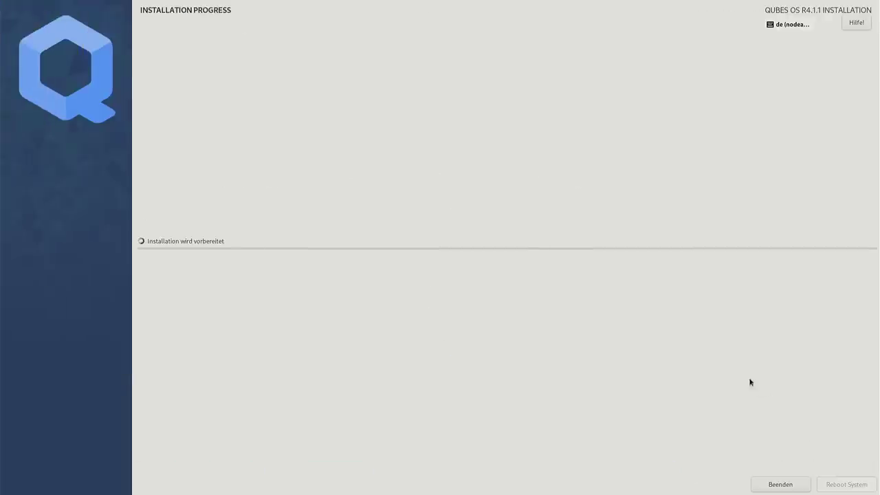
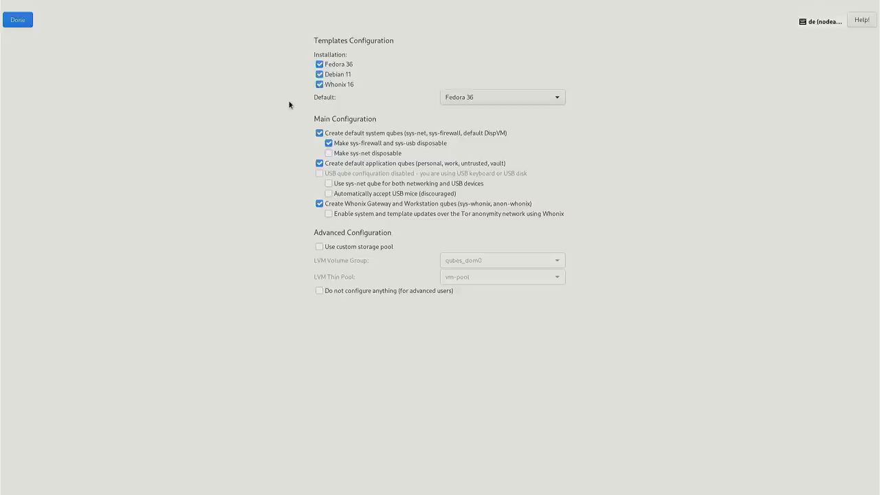
# - Keep Fedora 36 as the default template and accept the template and qube configuration
pyautogui.click(476, 97)
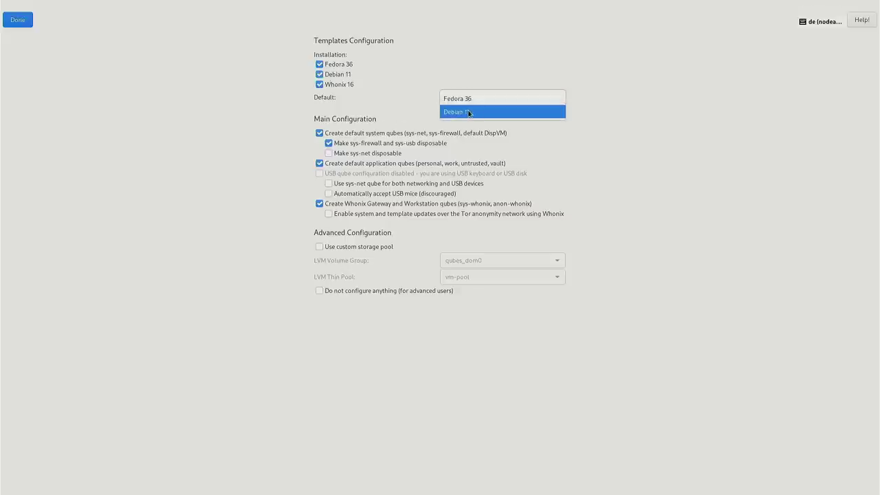
pyautogui.click(434, 105)
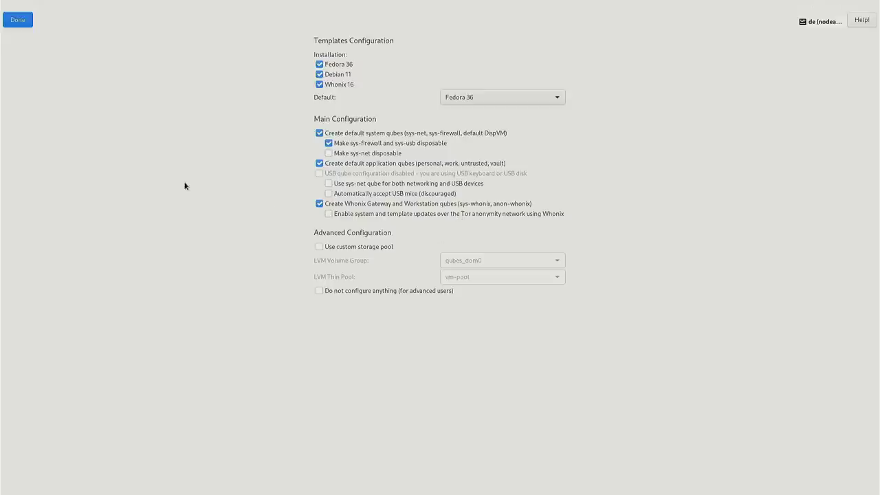
pyautogui.click(14, 21)
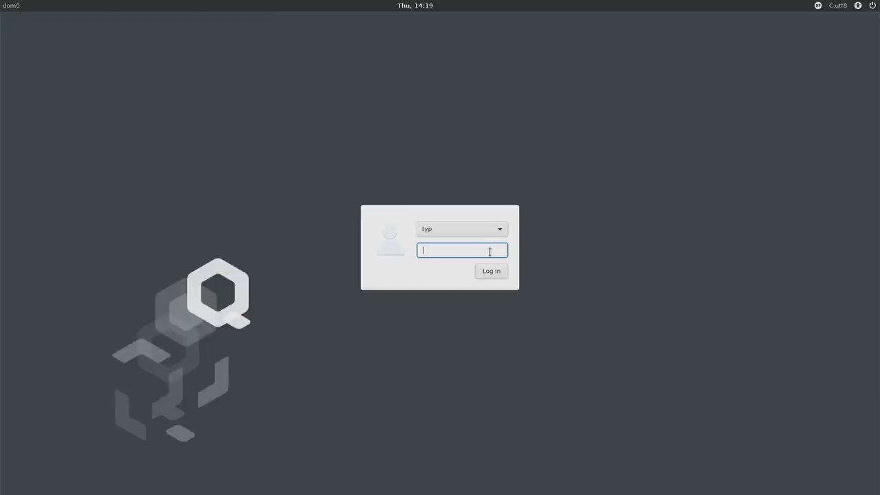
# - Keep the C.utf8 login language and log in with the account password
pyautogui.click(837, 6)
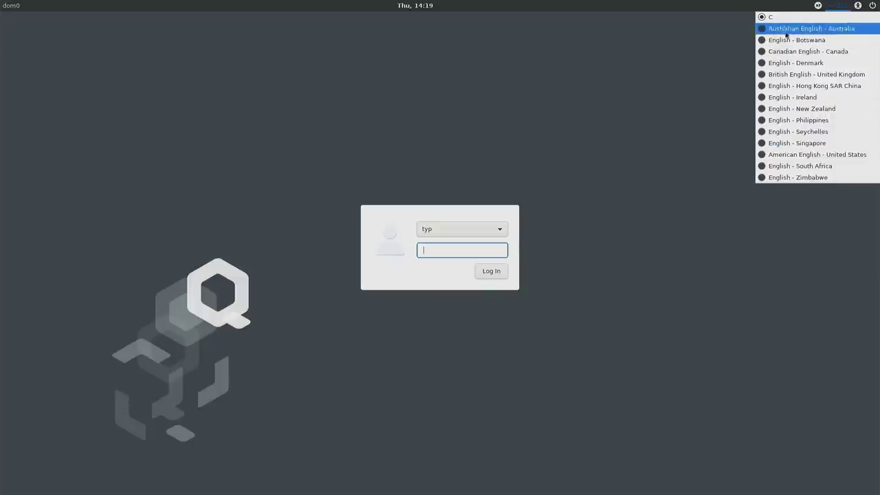
pyautogui.click(656, 88)
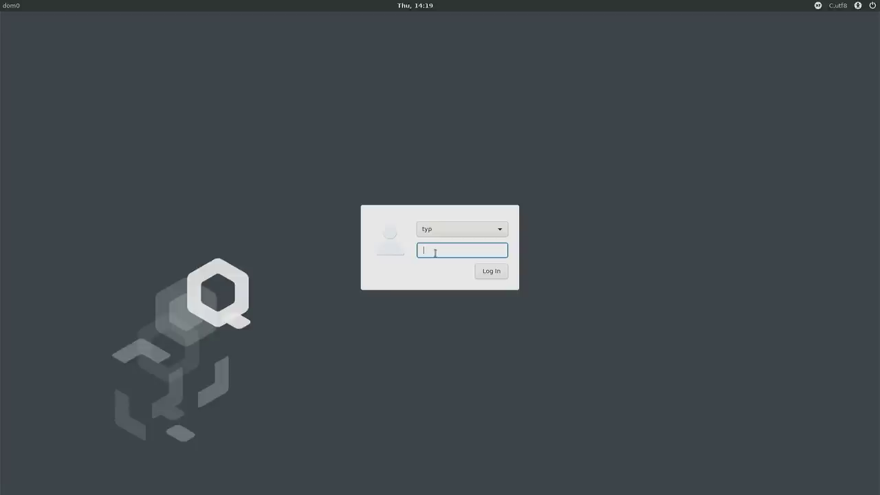
pyautogui.write('***')
pyautogui.press('Return')
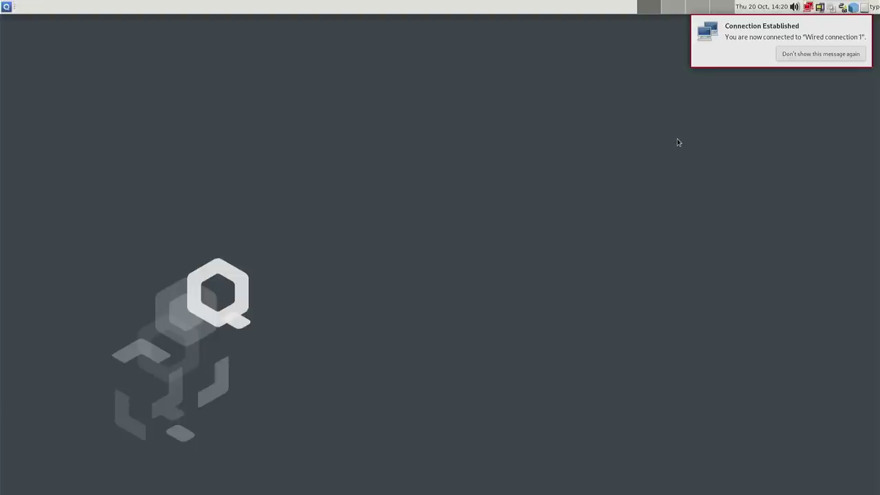
# - Check the wired network, calendar and volume tray popups, then show the Qubes devices list
pyautogui.click(809, 8)
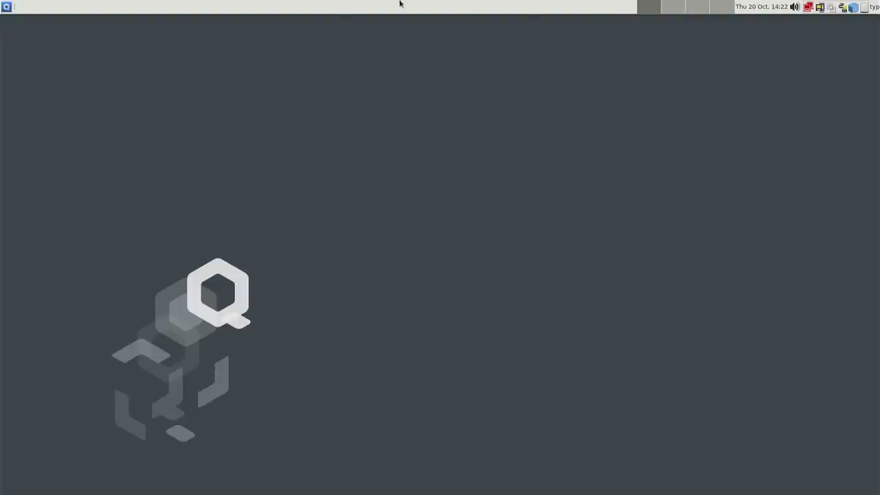
pyautogui.click(759, 8)
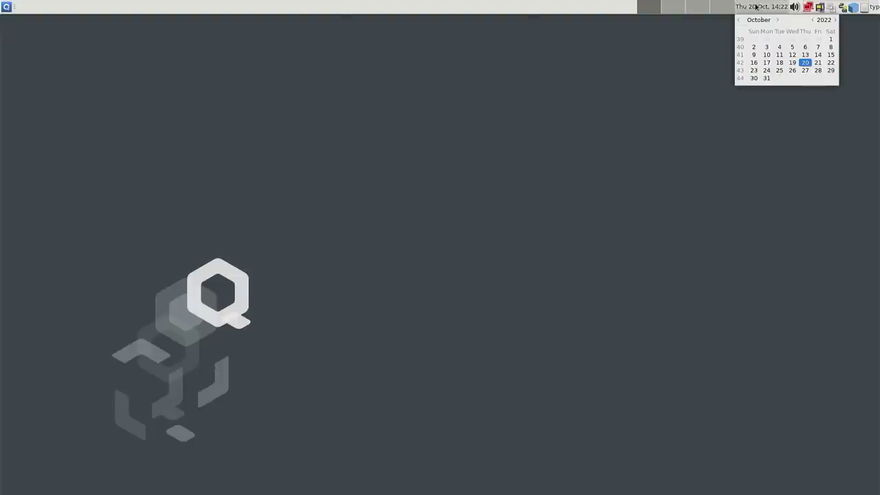
pyautogui.click(699, 54)
pyautogui.click(794, 6)
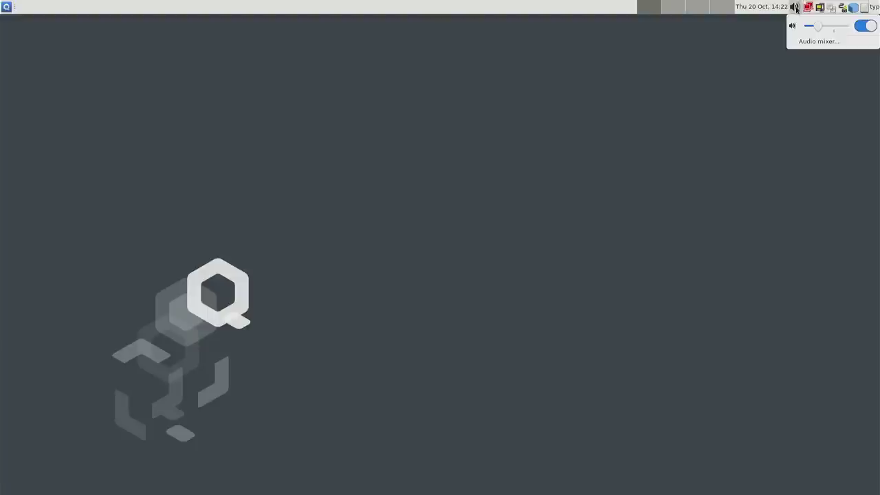
pyautogui.click(767, 43)
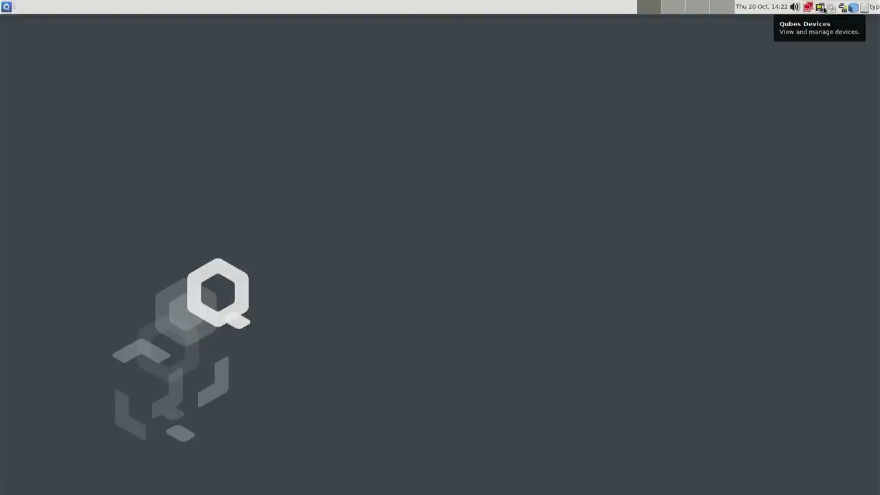
pyautogui.click(822, 7)
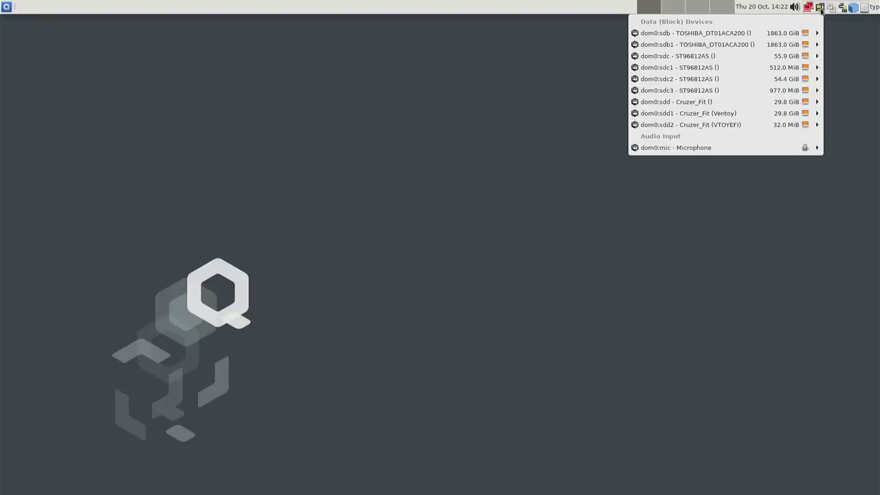
# - Attach the dom0:sdd1 Cruzer_Fit (Ventoy) partition to sys-net and verify it in the device list
pyautogui.moveTo(740, 40)
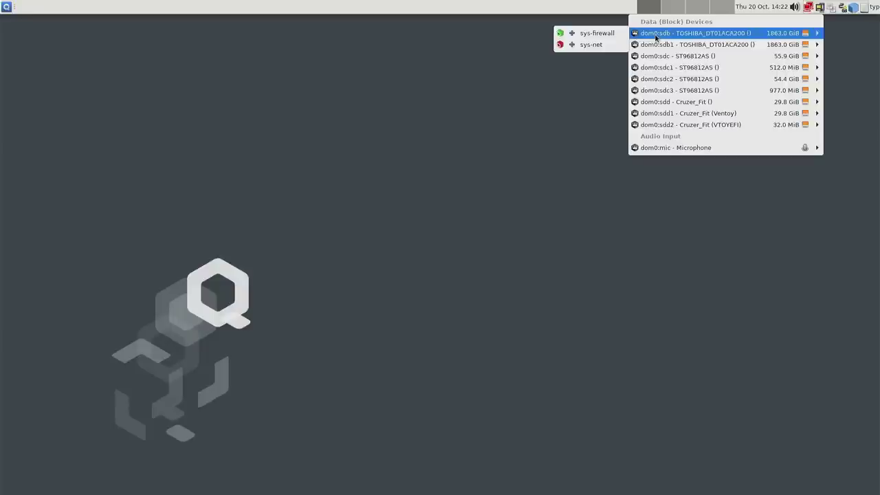
pyautogui.click(589, 120)
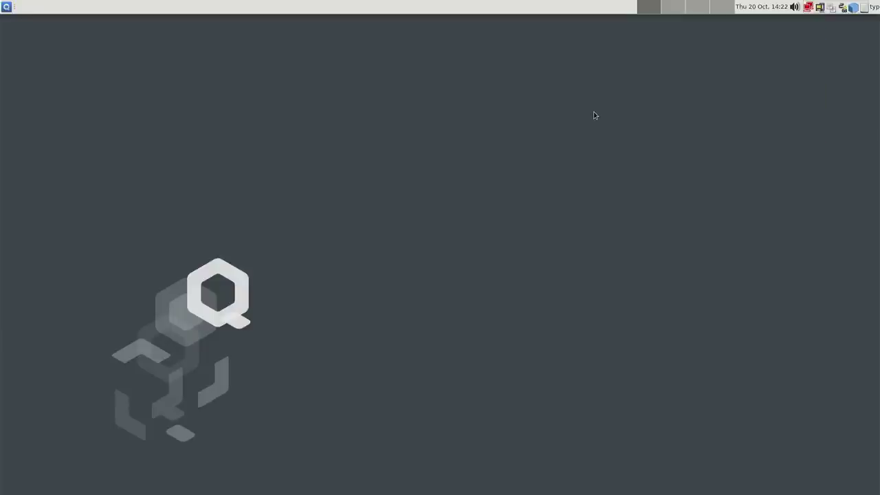
pyautogui.click(820, 11)
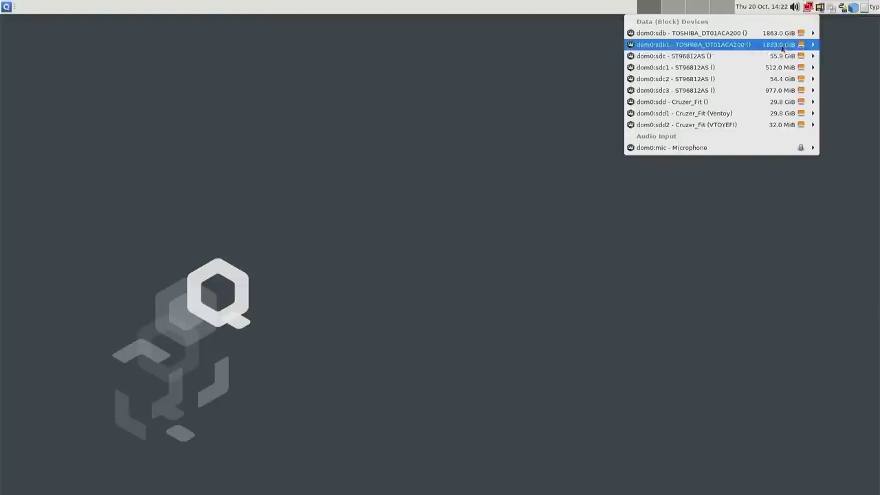
pyautogui.moveTo(752, 80)
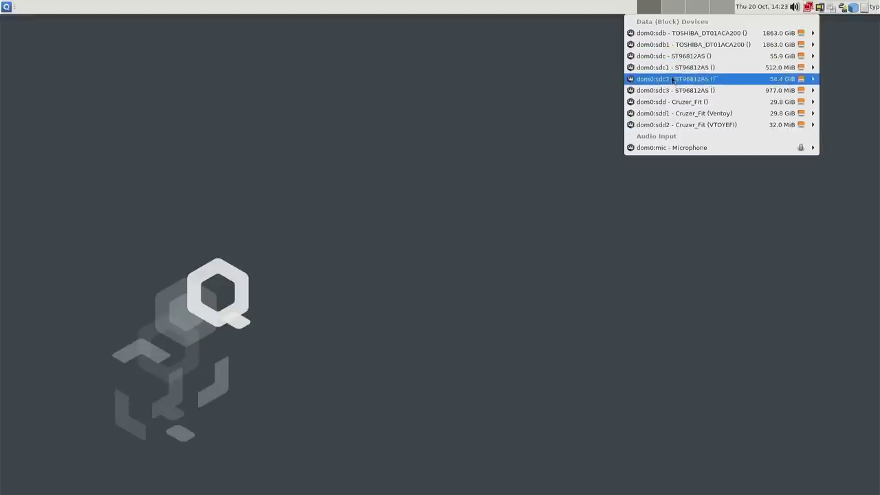
pyautogui.moveTo(675, 94)
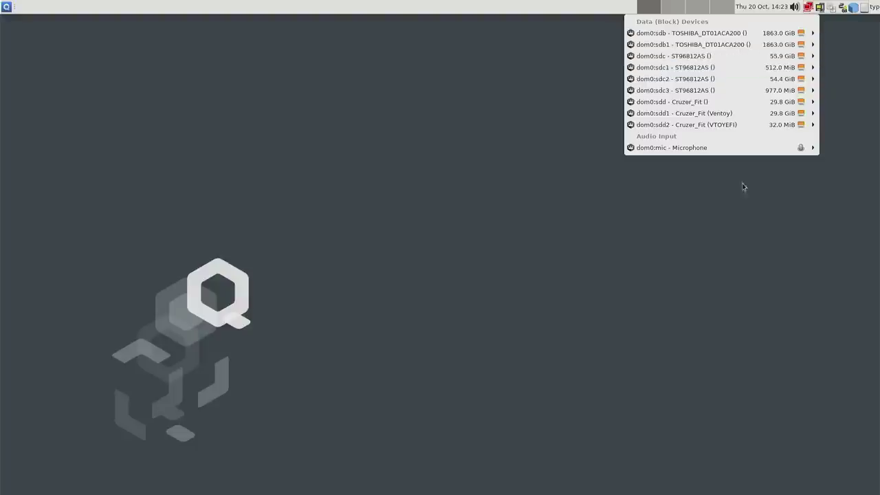
pyautogui.moveTo(732, 105)
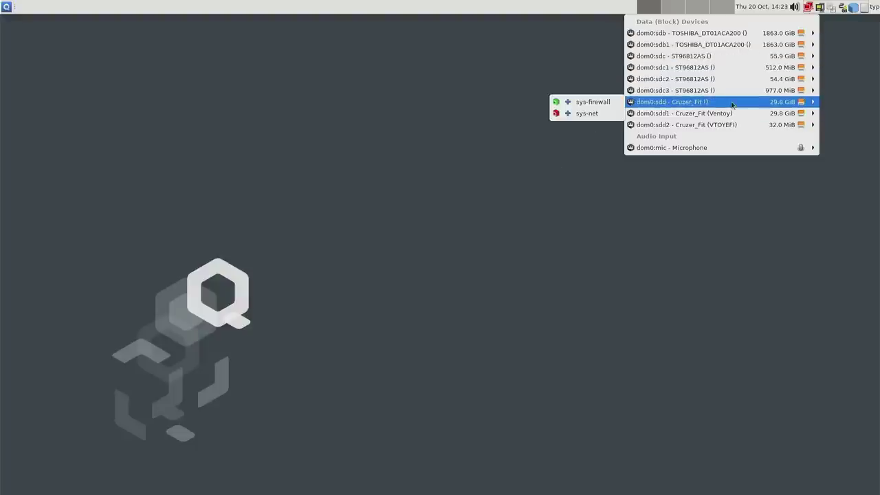
pyautogui.moveTo(703, 111)
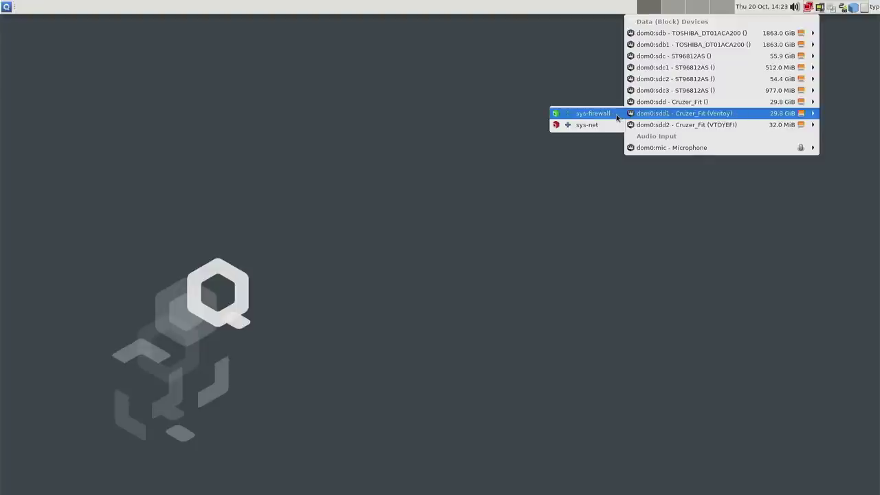
pyautogui.click(586, 124)
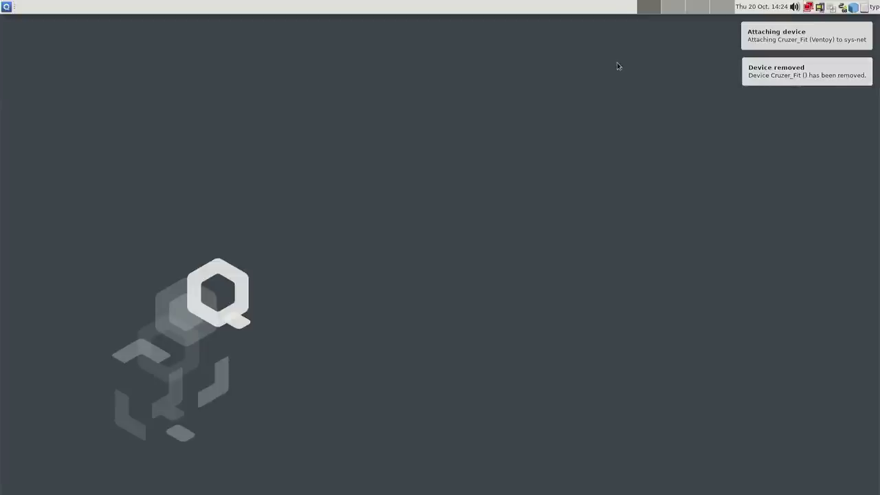
pyautogui.click(819, 8)
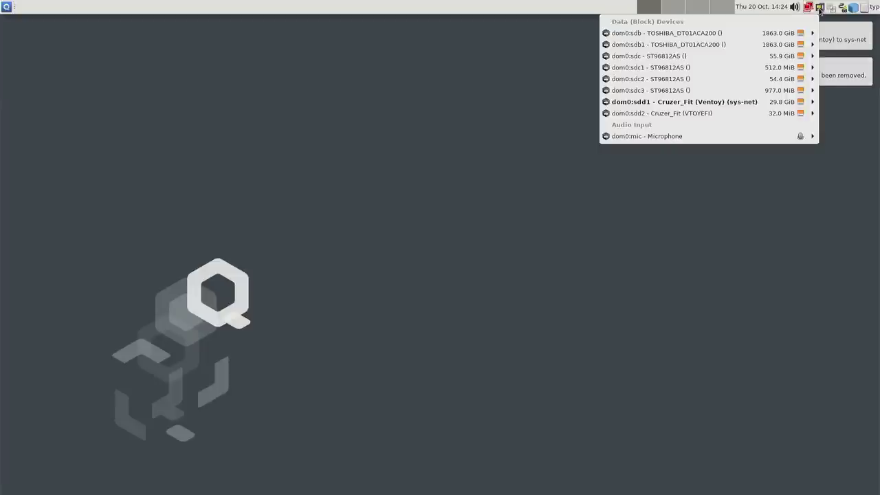
pyautogui.moveTo(771, 106)
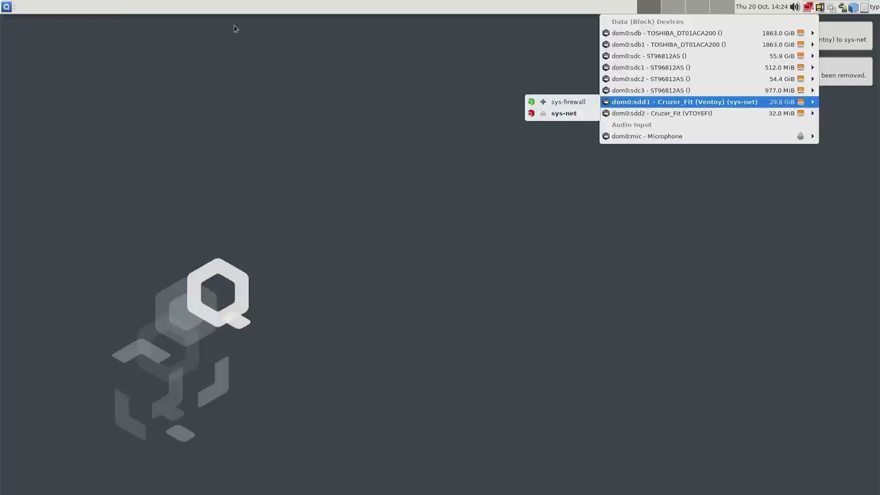
# - Launch sys-net: Files from the Service: sys-net menu and move its window to the top left
pyautogui.click(6, 6)
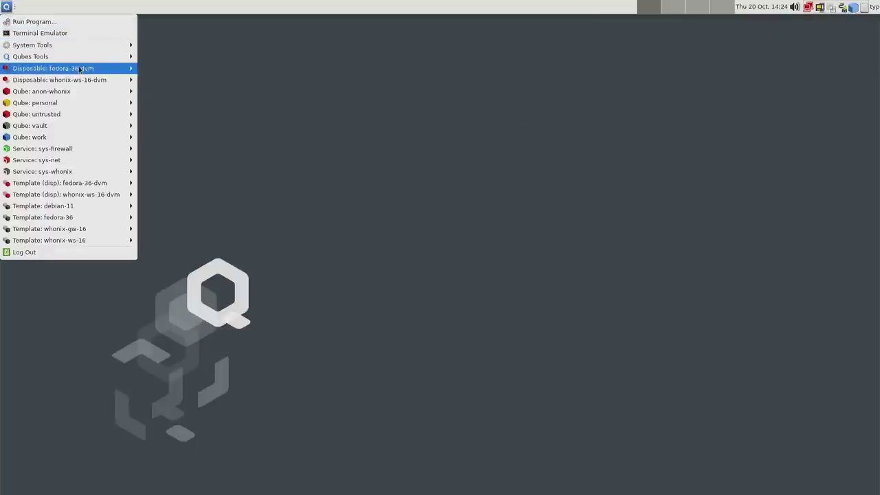
pyautogui.moveTo(63, 161)
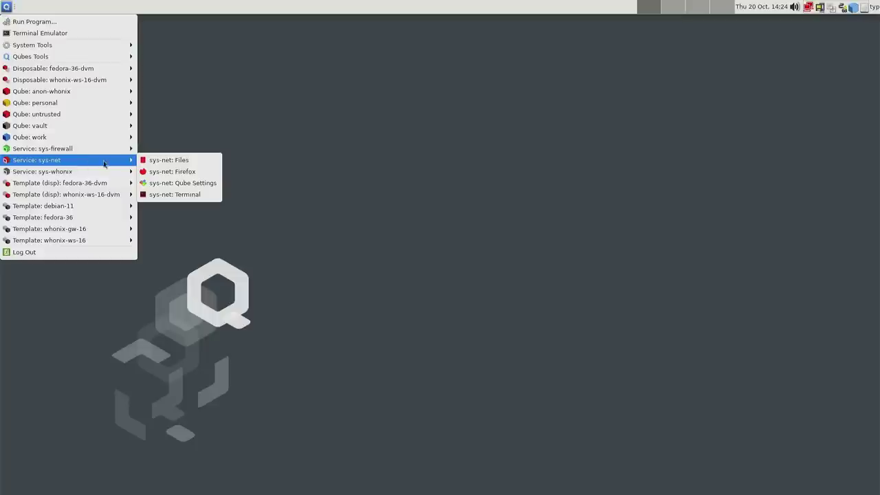
pyautogui.click(163, 162)
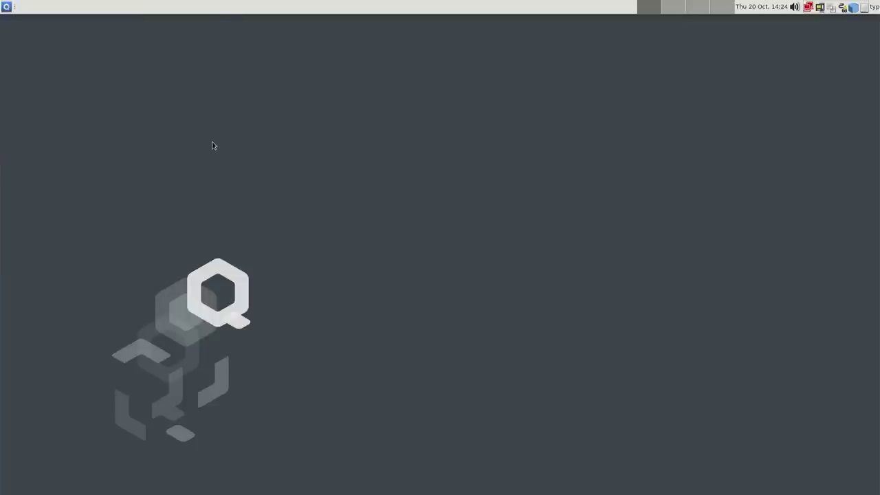
pyautogui.moveTo(208, 14); pyautogui.dragTo(299, 55)
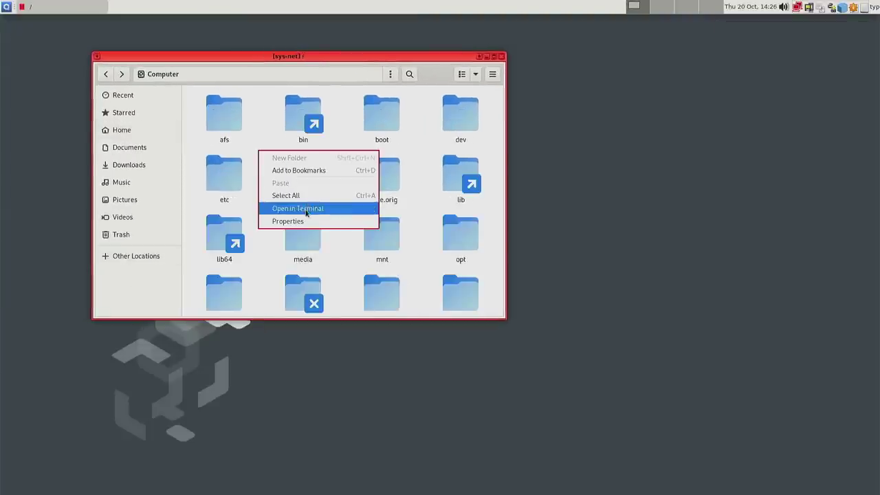
# - Open a sys-net terminal at the root folder, move it aside and enlarge its text
pyautogui.click(313, 210)
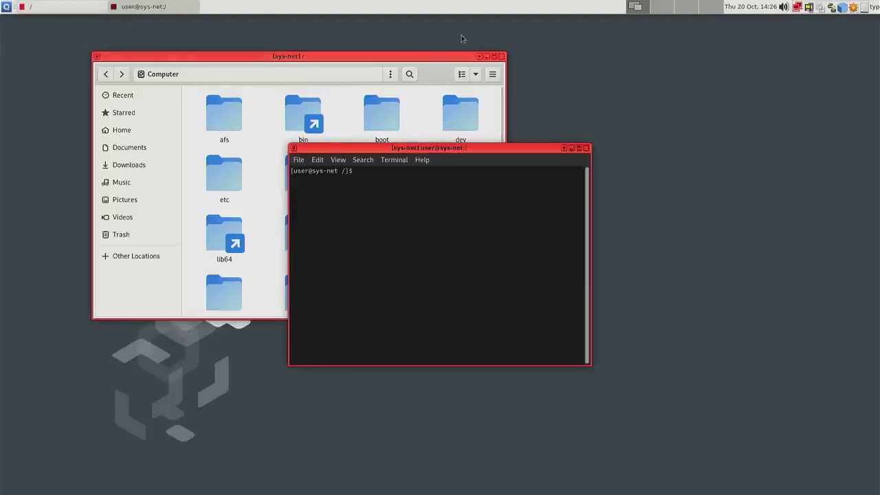
pyautogui.moveTo(500, 148); pyautogui.dragTo(555, 181)
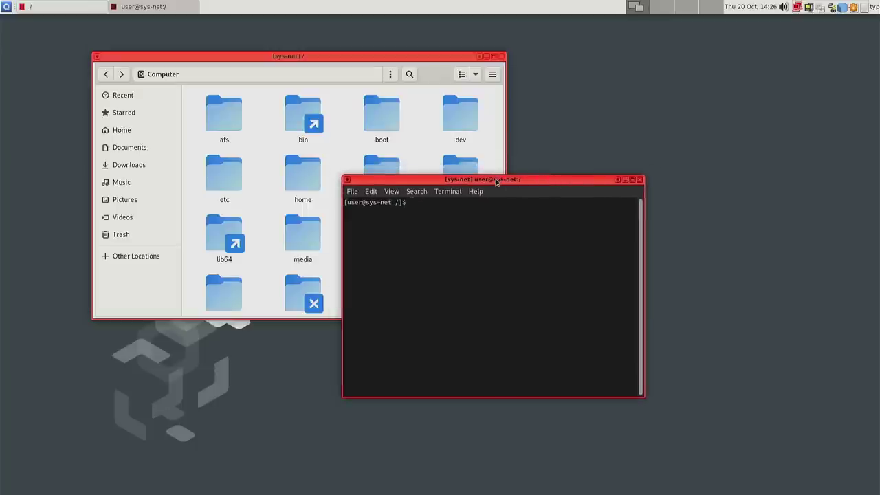
pyautogui.moveTo(350, 204); pyautogui.dragTo(384, 203)
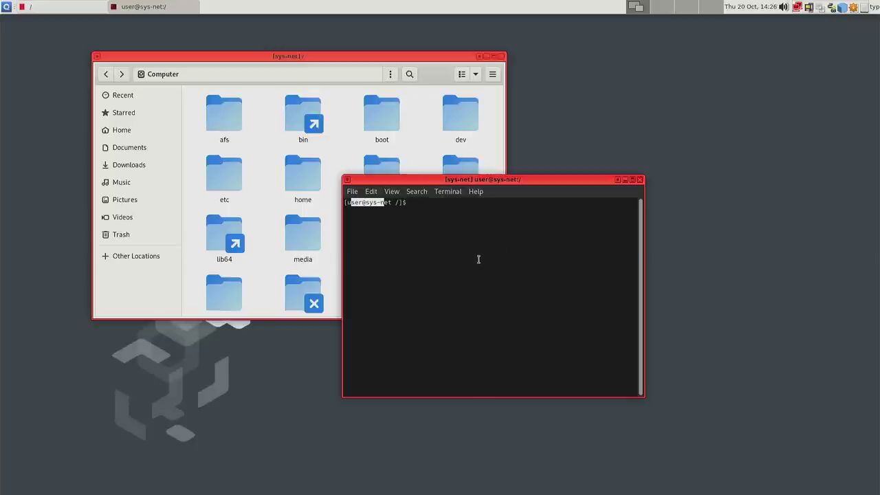
pyautogui.hotkey('ctrl', '+')
pyautogui.hotkey('ctrl', '+')
pyautogui.hotkey('ctrl', '+')
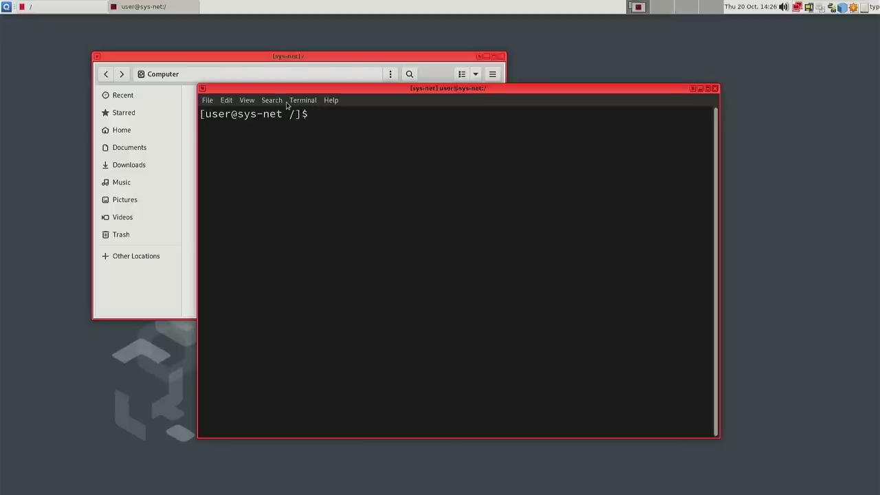
# - Run lsblk in the sys-net terminal to show the 29.8G xvdi disk
pyautogui.write('lsblk')
pyautogui.press('Return')
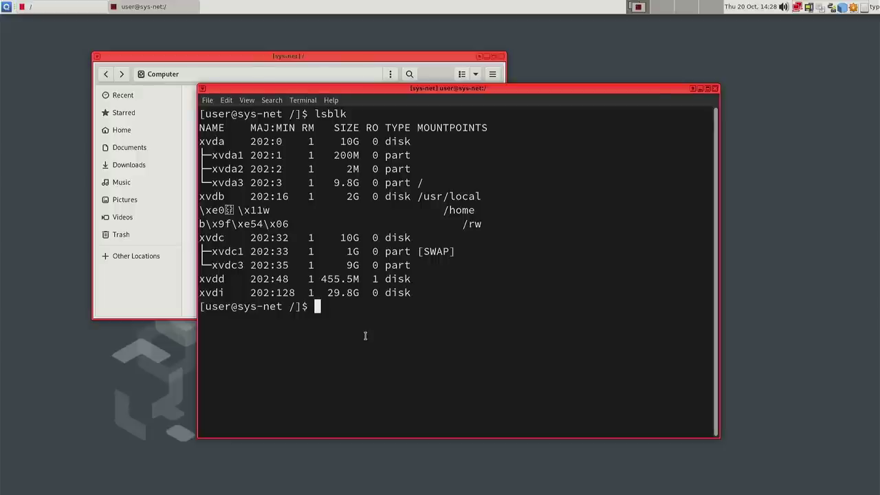
# - Mount /dev/xvdi at /media and view its ISO files in Files
pyautogui.write('sudo mount /dev/xvdi /media')
pyautogui.press('Return')
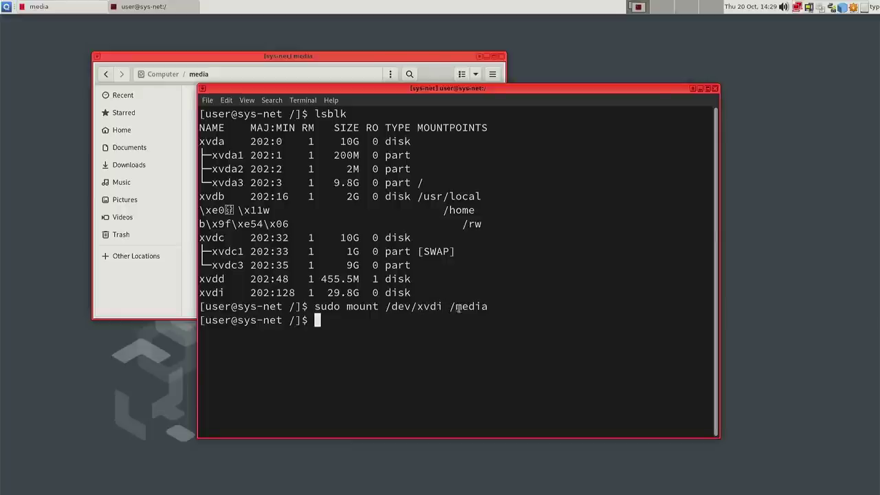
pyautogui.click(230, 61)
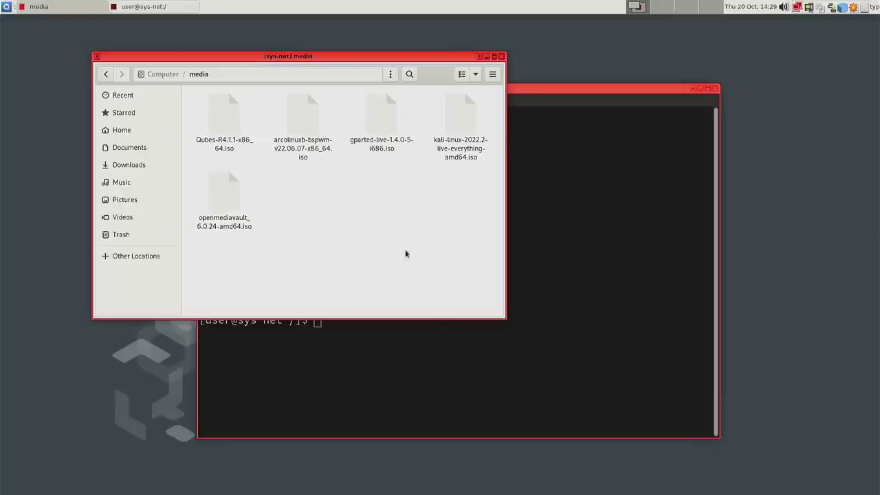
# - Unmount /media with sudo umount and confirm the media folder is now empty
pyautogui.click(495, 346)
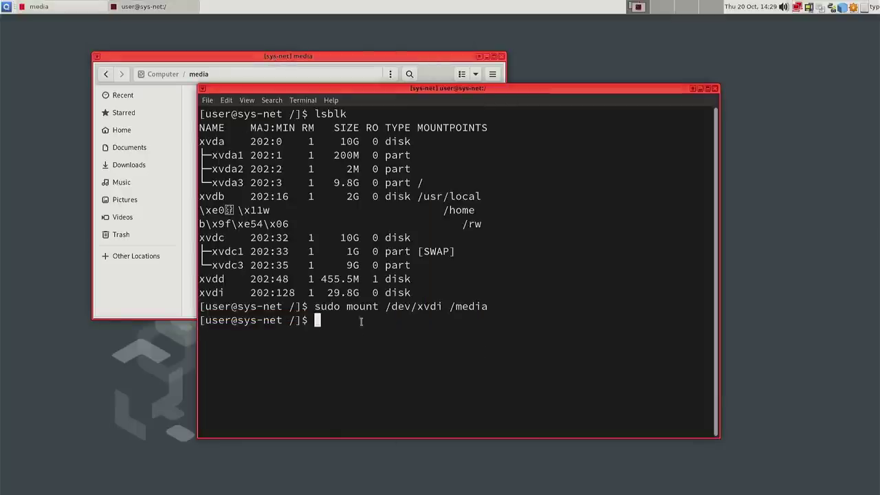
pyautogui.write('sudo umount /media')
pyautogui.press('Return')
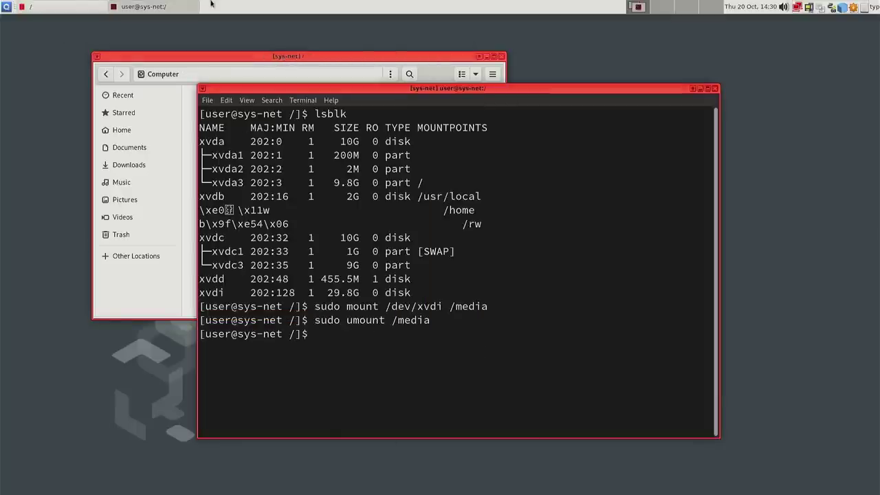
pyautogui.click(250, 60)
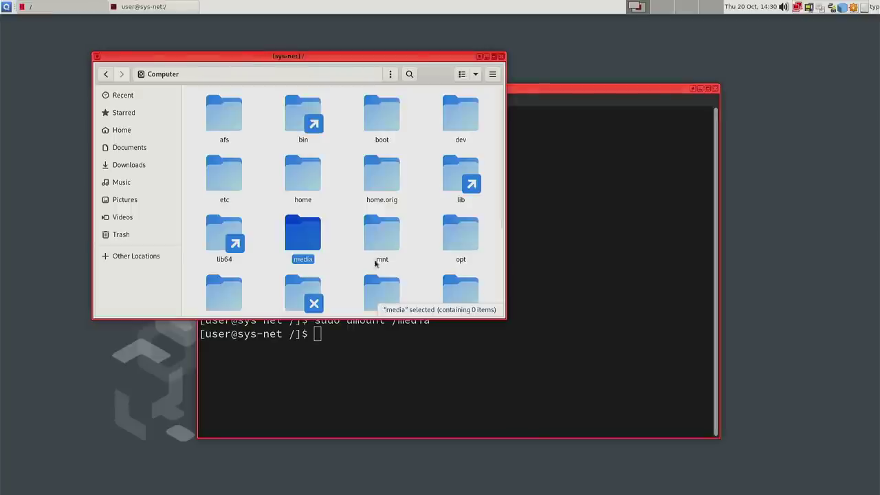
pyautogui.doubleClick(321, 240)
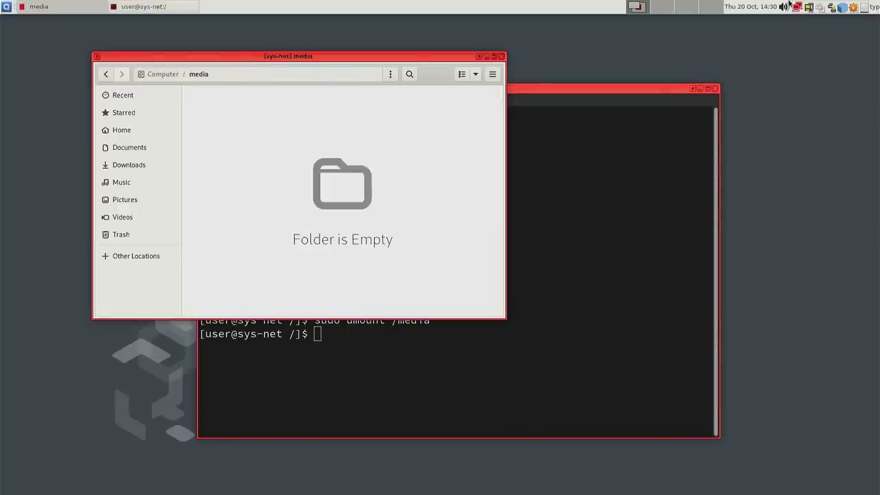
# - Detach the dom0:sdd1 Cruzer_Fit (Ventoy) partition from sys-net and recheck the device list
pyautogui.click(809, 8)
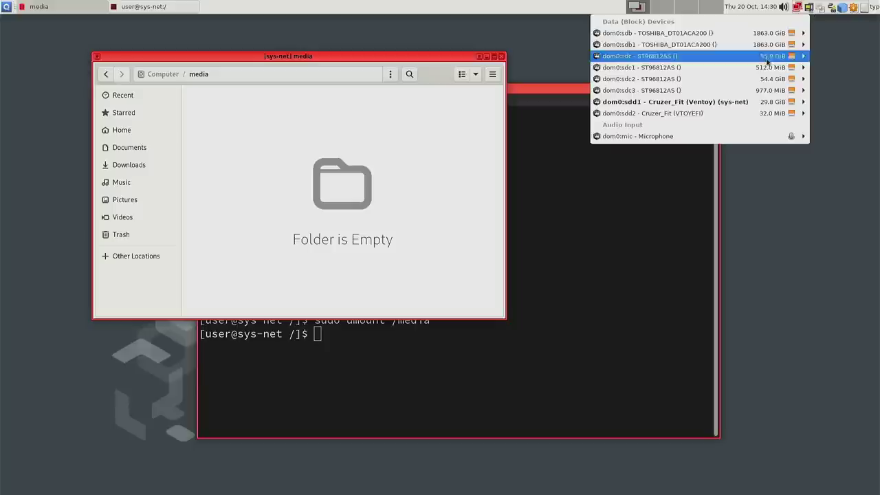
pyautogui.moveTo(736, 103)
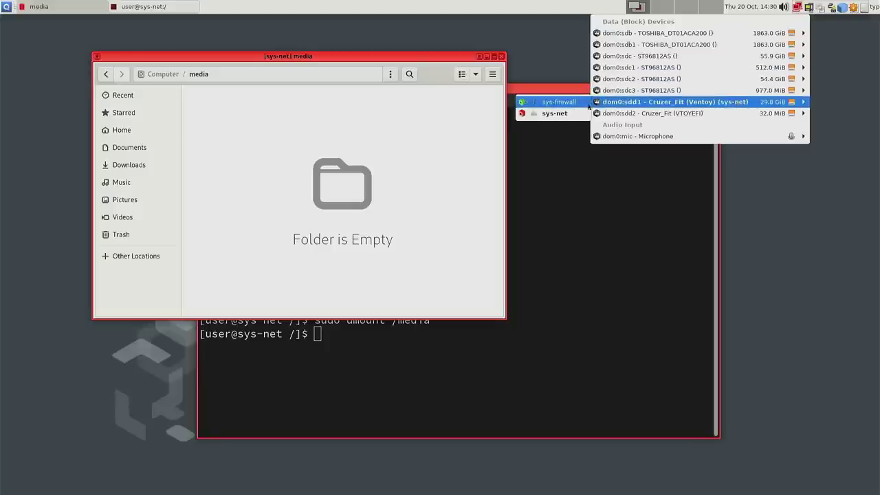
pyautogui.click(535, 117)
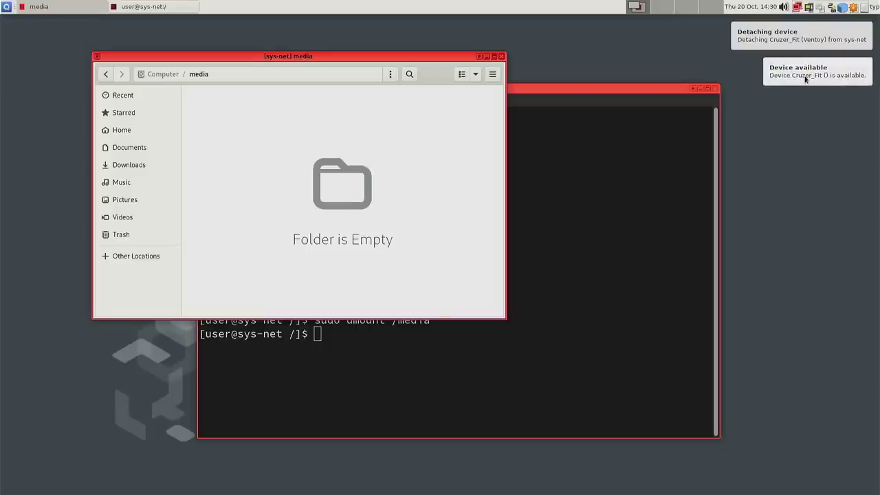
pyautogui.click(809, 7)
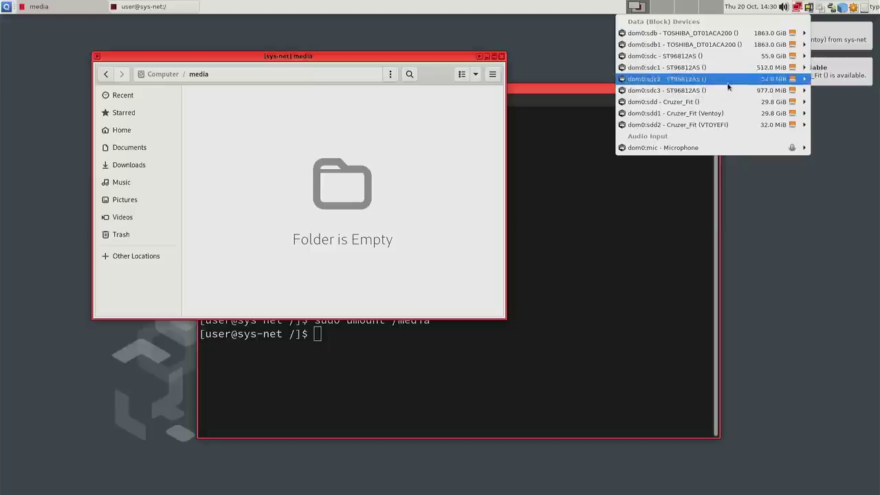
pyautogui.click(628, 244)
# - Rerun lsblk in the sys-net terminal and check that xvdi no longer appears
pyautogui.click(555, 263)
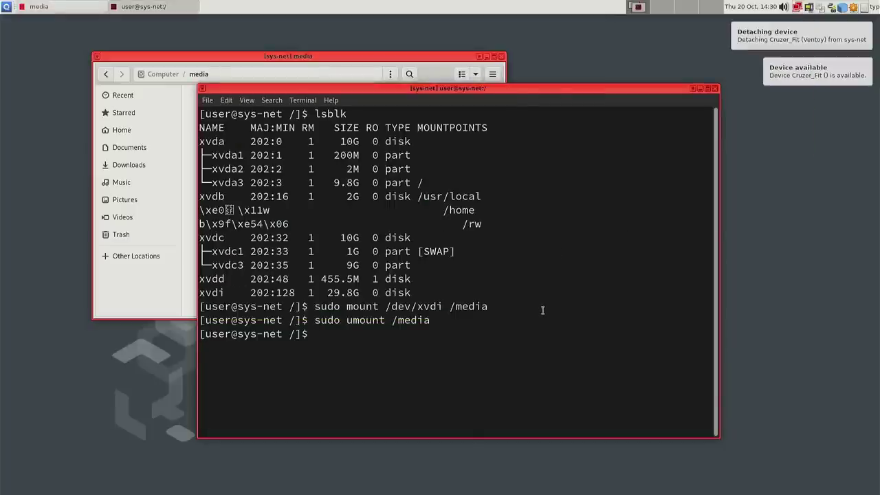
pyautogui.write('lsblk')
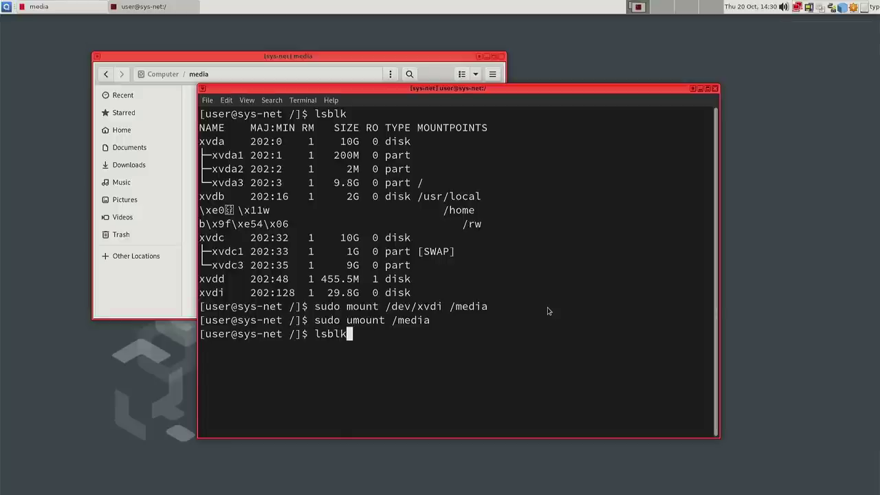
pyautogui.press('Return')
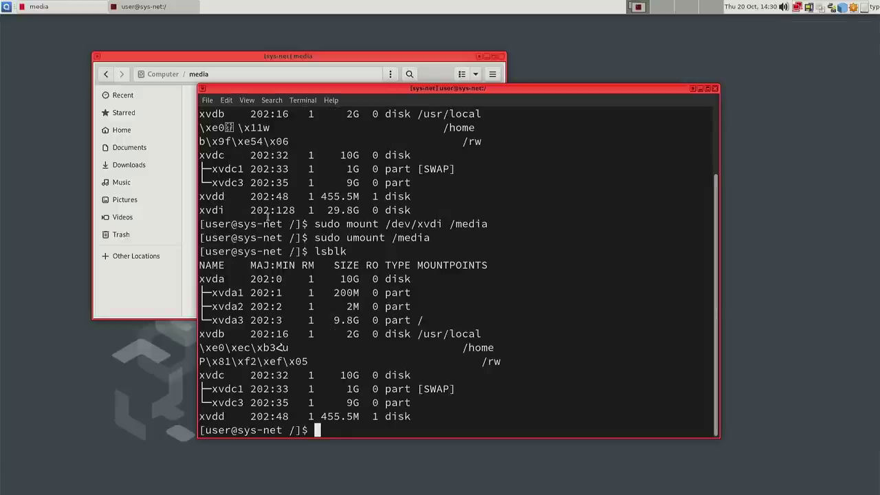
pyautogui.doubleClick(206, 417)
pyautogui.click(231, 416)
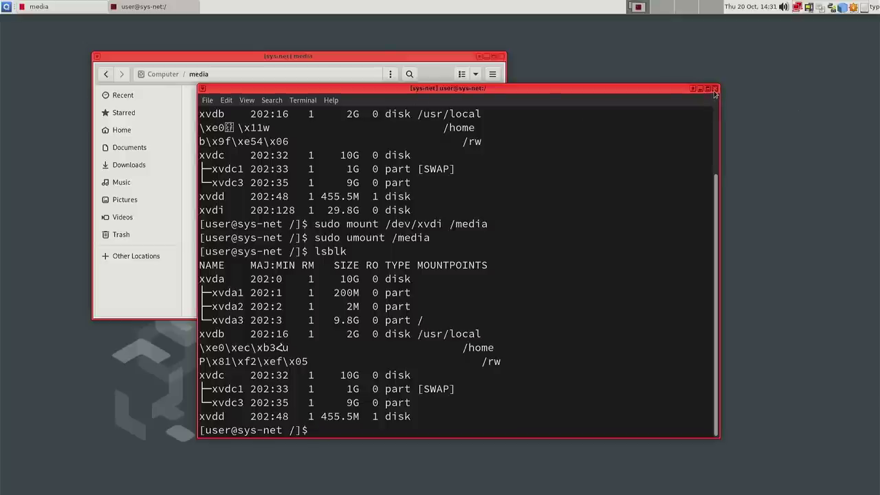
# - Close the sys-net terminal and file manager, then glance at the attachable devices list
pyautogui.click(715, 89)
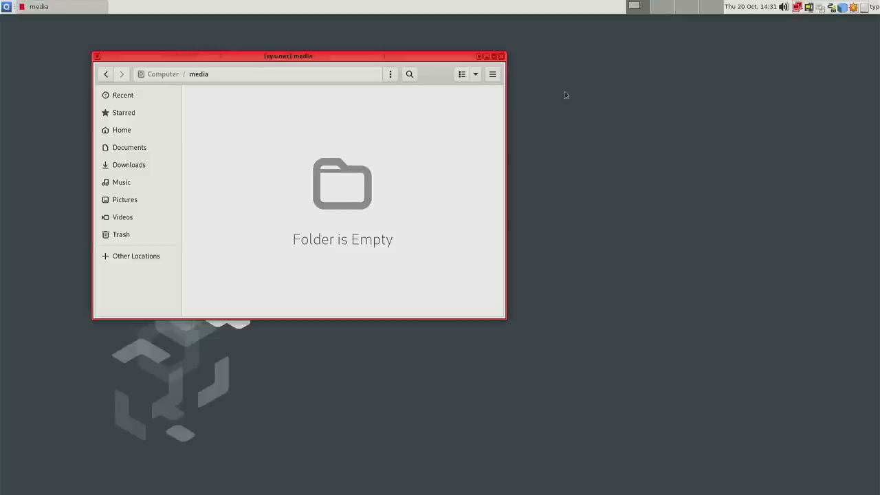
pyautogui.click(501, 57)
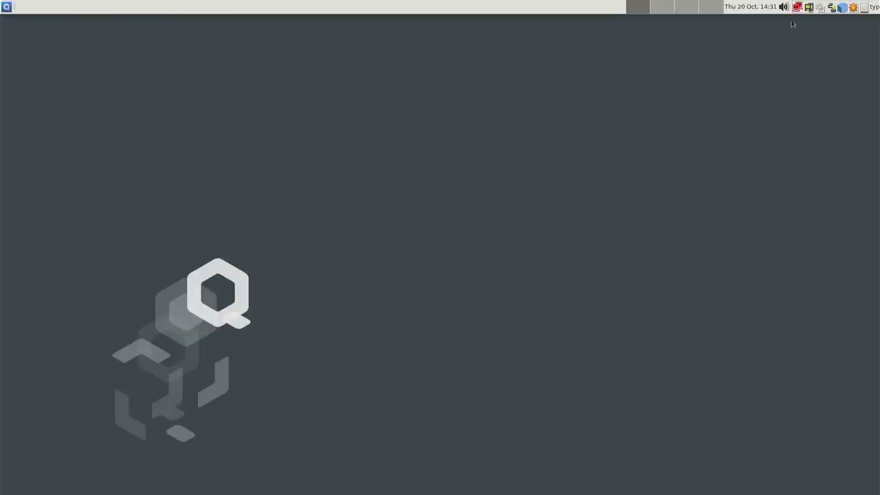
pyautogui.click(809, 8)
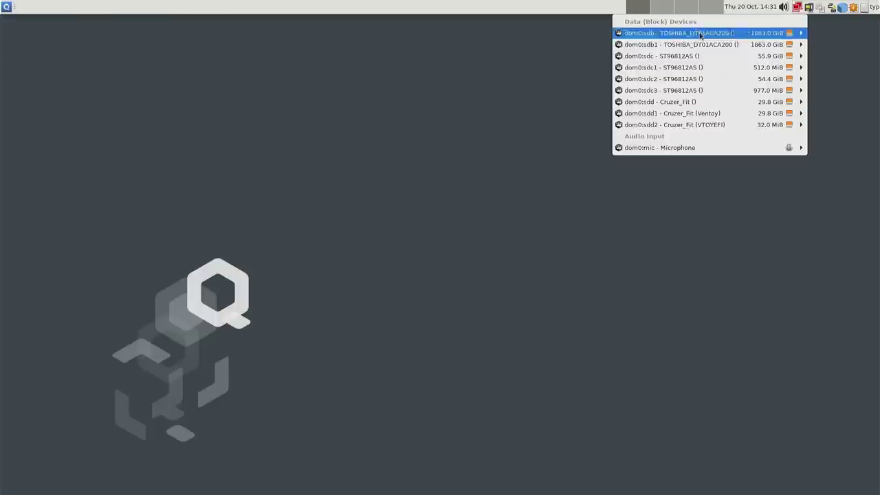
pyautogui.moveTo(662, 150)
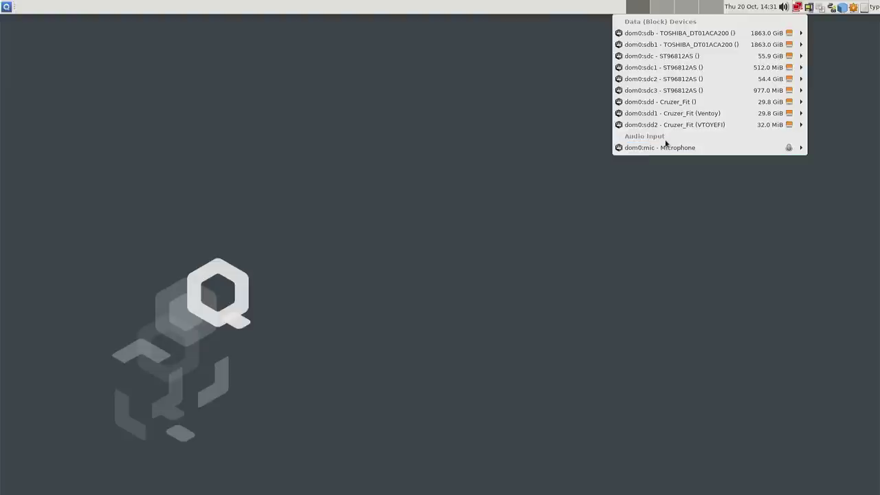
pyautogui.click(691, 186)
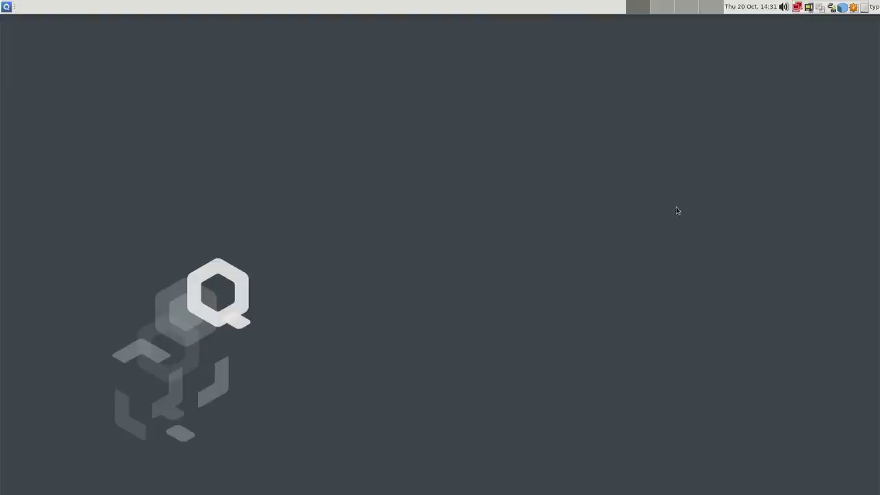
# - Check the global clipboard's state, then bring up the running qubes list
pyautogui.click(830, 10)
pyautogui.click(790, 131)
pyautogui.click(842, 9)
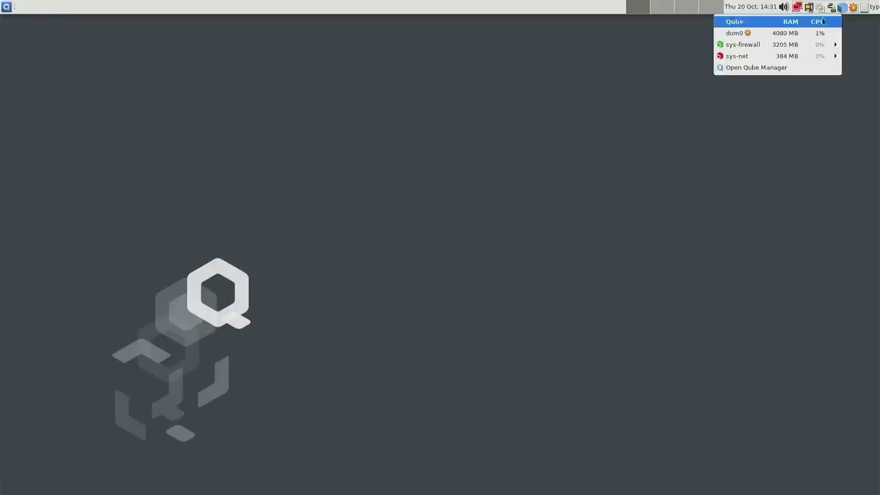
# - Launch Qube Manager from the domains tray menu, scroll its qube list, and select sys-net
pyautogui.moveTo(809, 45)
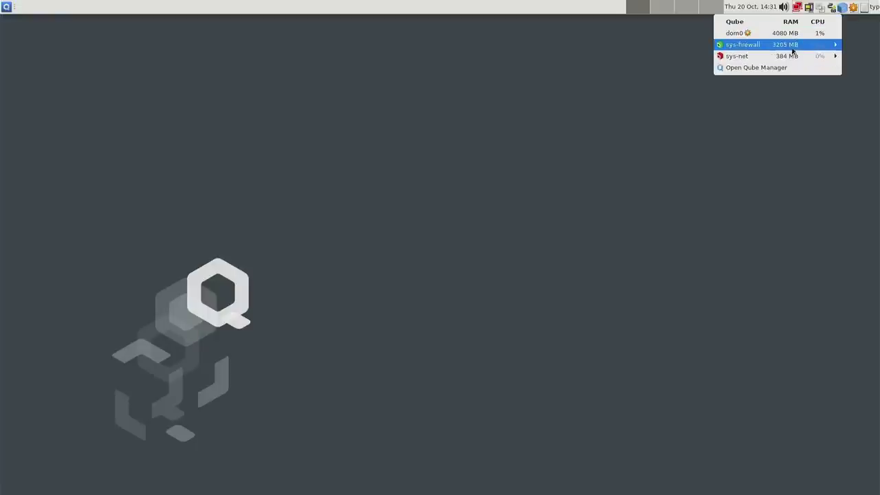
pyautogui.moveTo(777, 46)
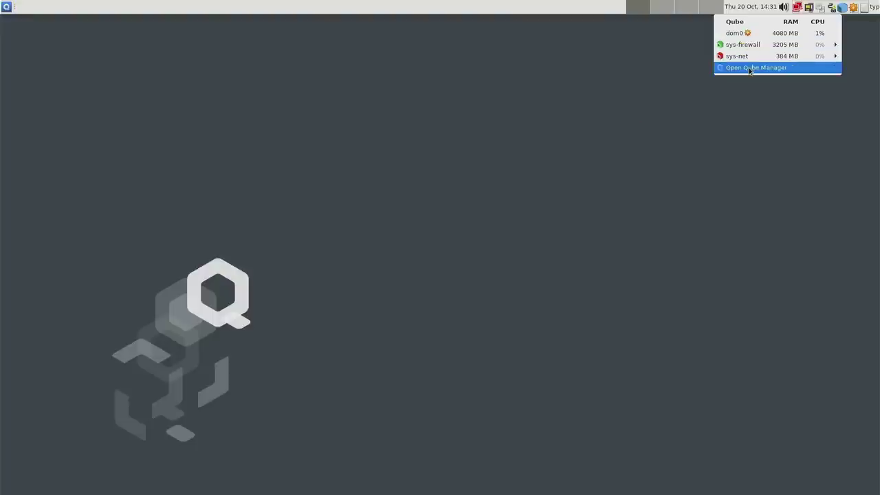
pyautogui.click(751, 68)
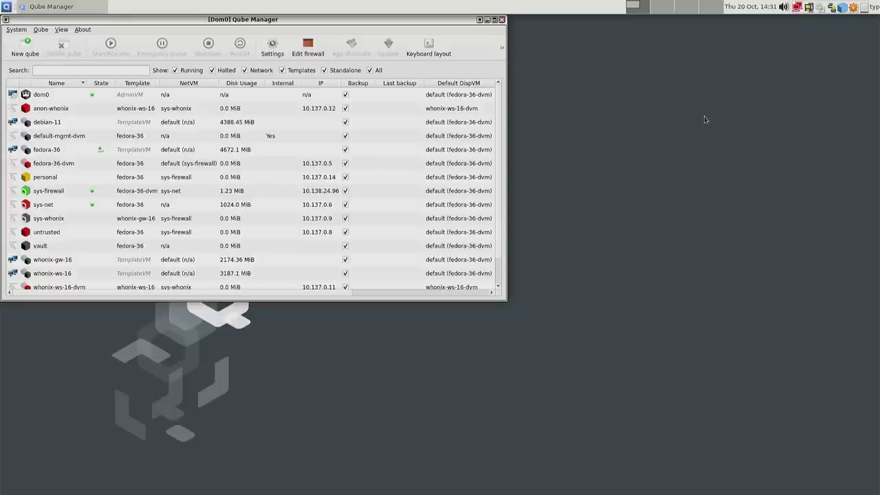
pyautogui.scroll(-1, 96, 125)
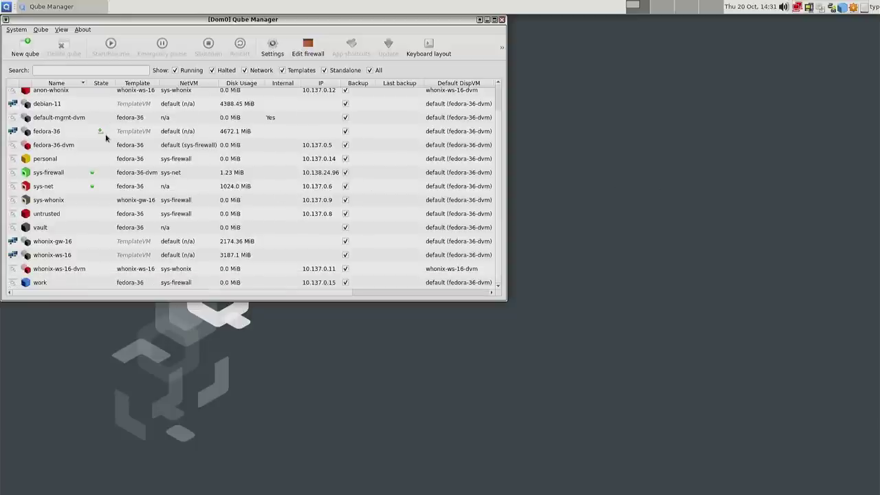
pyautogui.scroll(1, 88, 152)
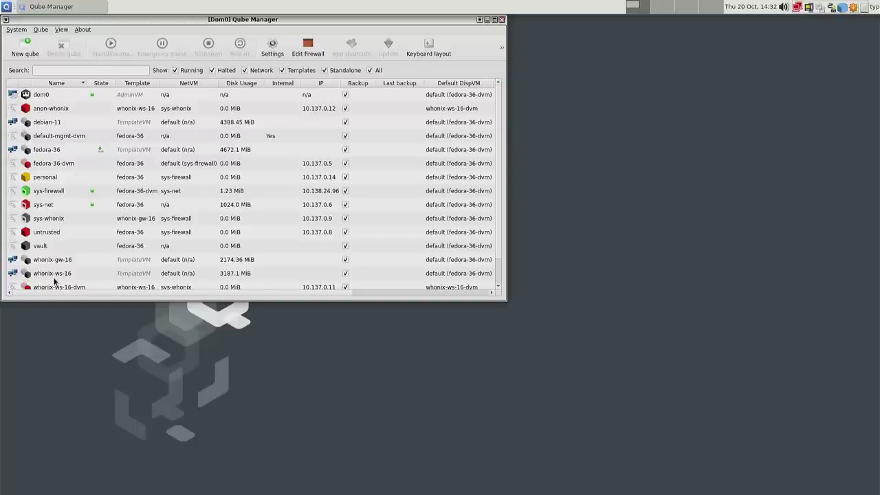
pyautogui.scroll(-1, 227, 158)
pyautogui.scroll(1, 232, 157)
pyautogui.scroll(-1, 234, 155)
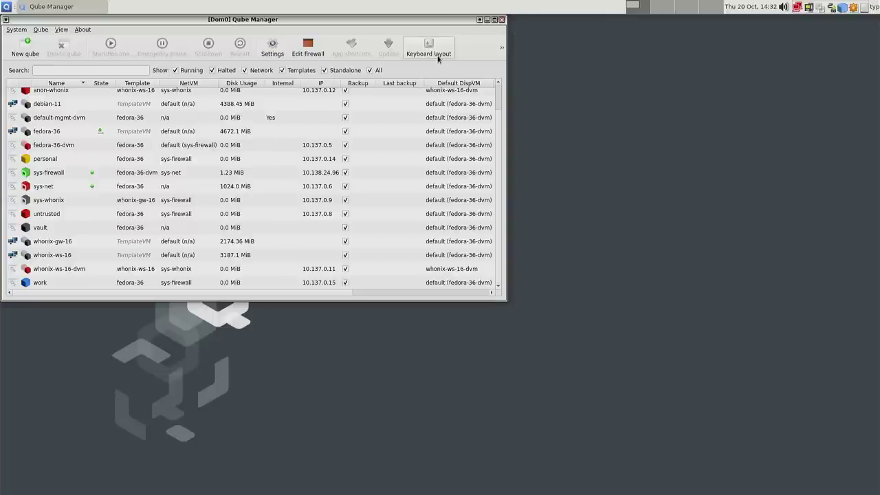
pyautogui.scroll(1, 151, 163)
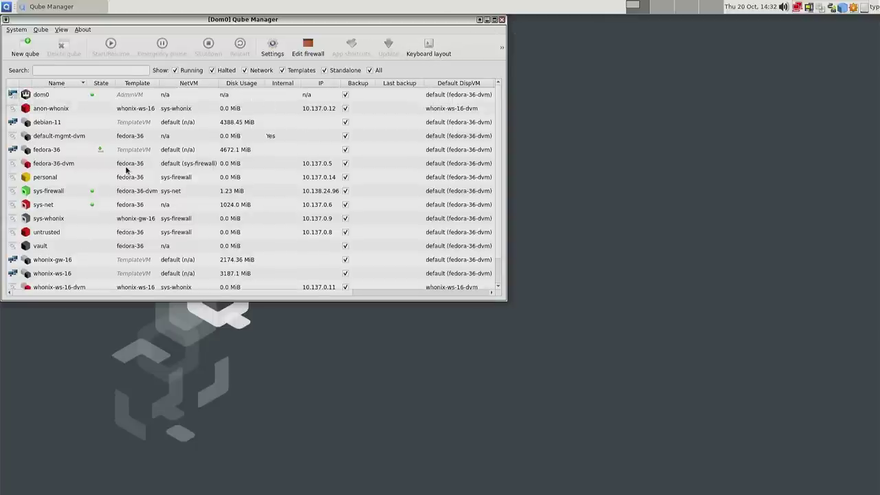
pyautogui.scroll(-1, 189, 180)
pyautogui.click(189, 182)
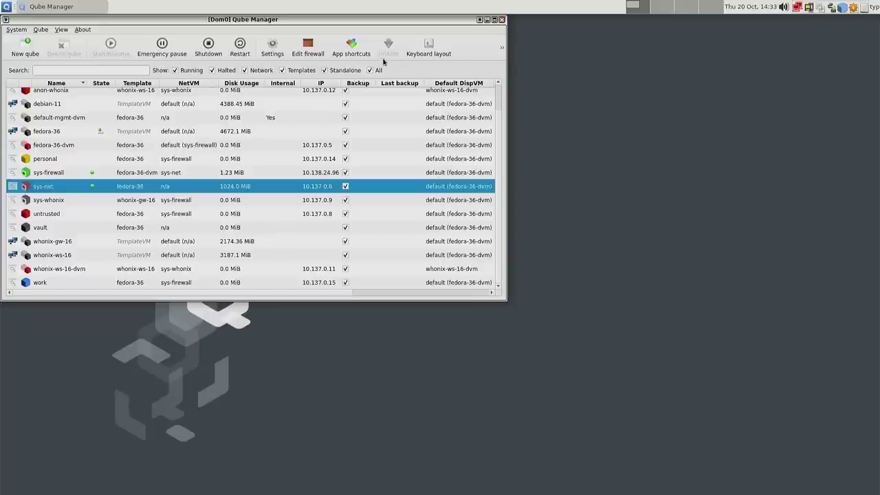
# - Try changing sys-net's keyboard layout, dismiss the unsupported warning, and centre the Qube Manager window
pyautogui.click(424, 47)
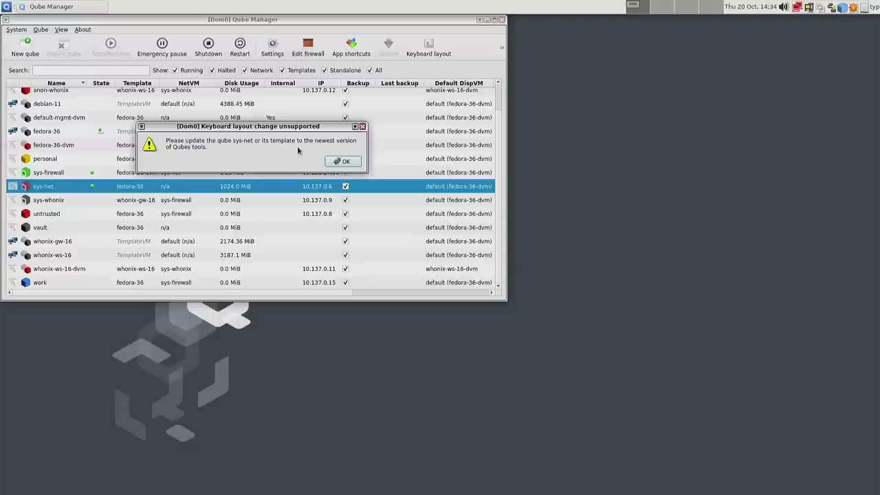
pyautogui.click(344, 163)
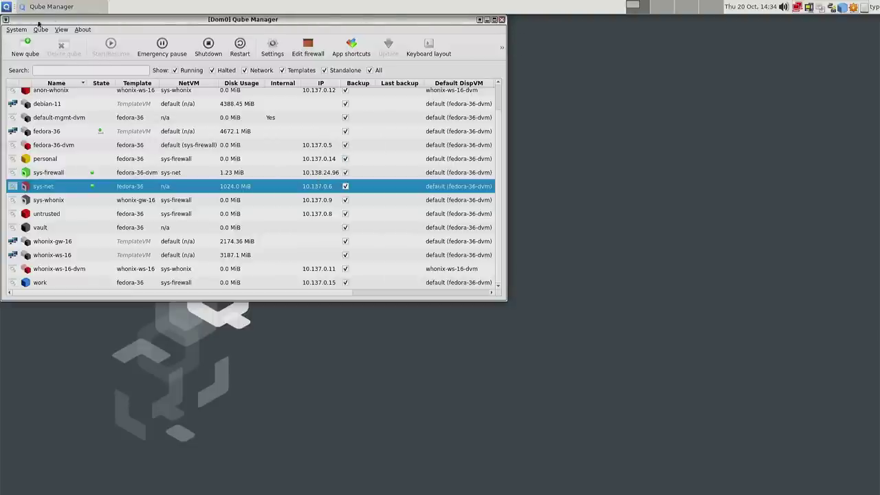
pyautogui.moveTo(166, 22); pyautogui.dragTo(353, 77)
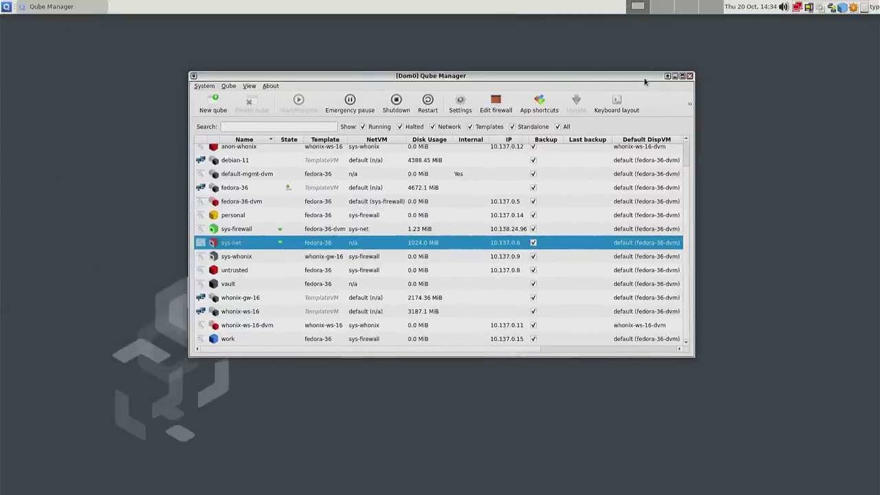
pyautogui.moveTo(587, 80); pyautogui.dragTo(571, 84)
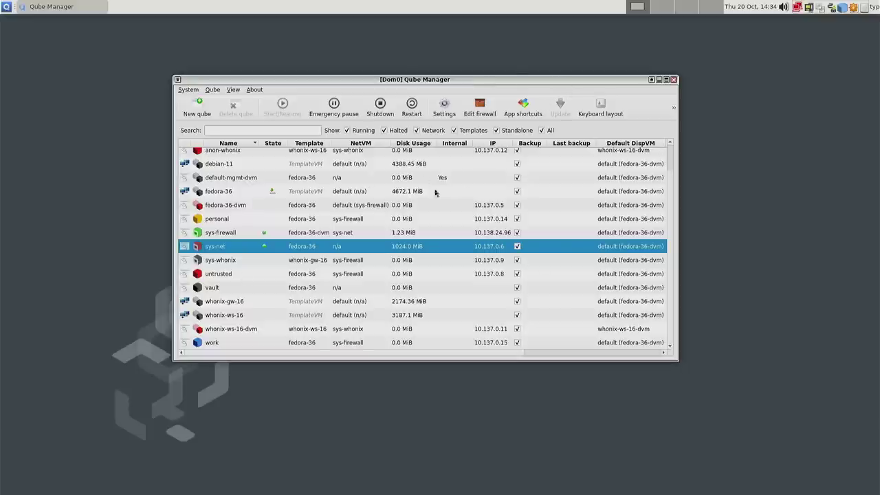
# - Select the dom0 entry in the qube list and close Qube Manager
pyautogui.scroll(1, 263, 204)
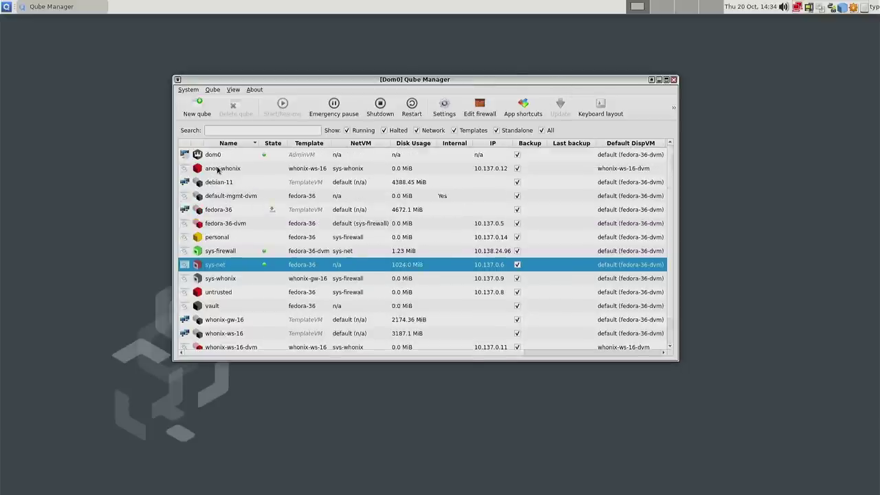
pyautogui.scroll(-1, 225, 204)
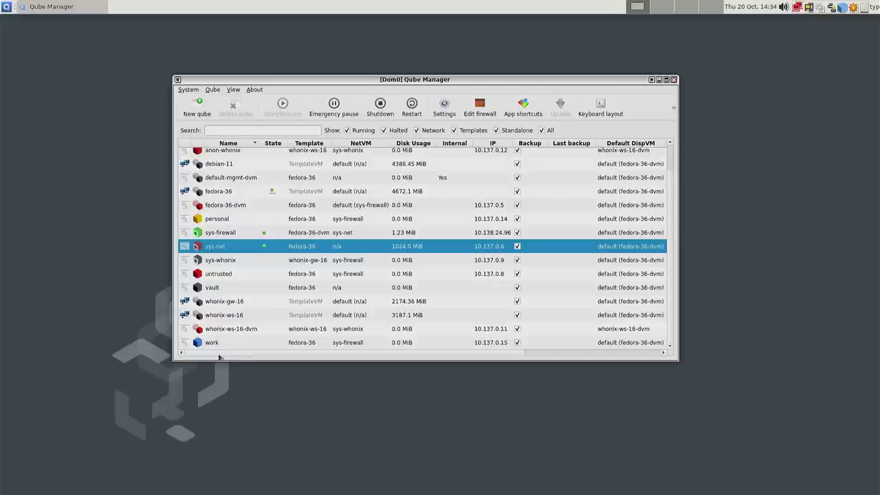
pyautogui.scroll(1, 217, 310)
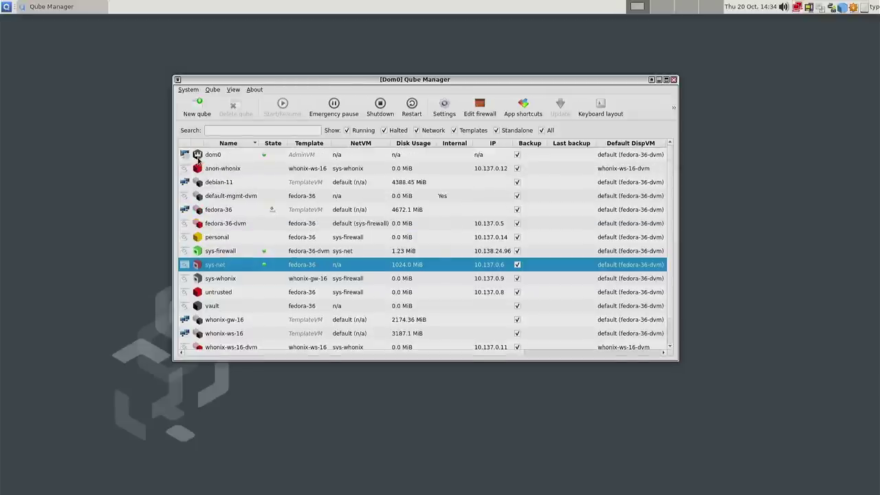
pyautogui.click(297, 158)
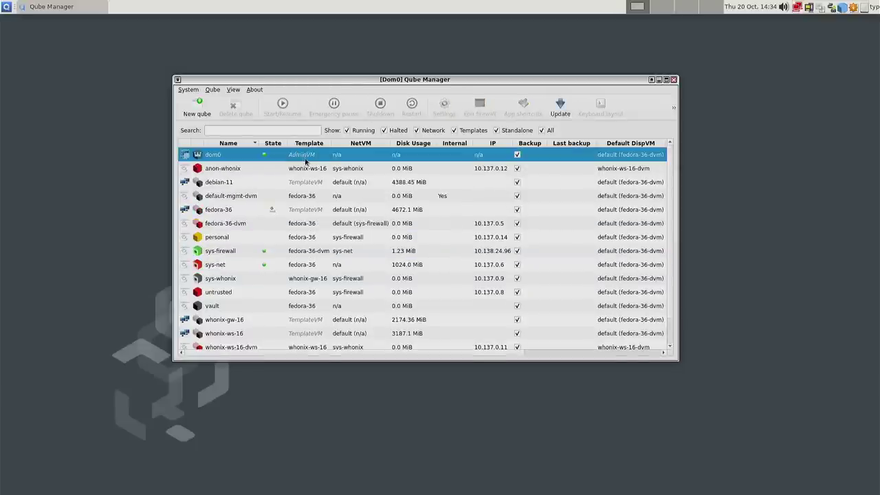
pyautogui.click(674, 80)
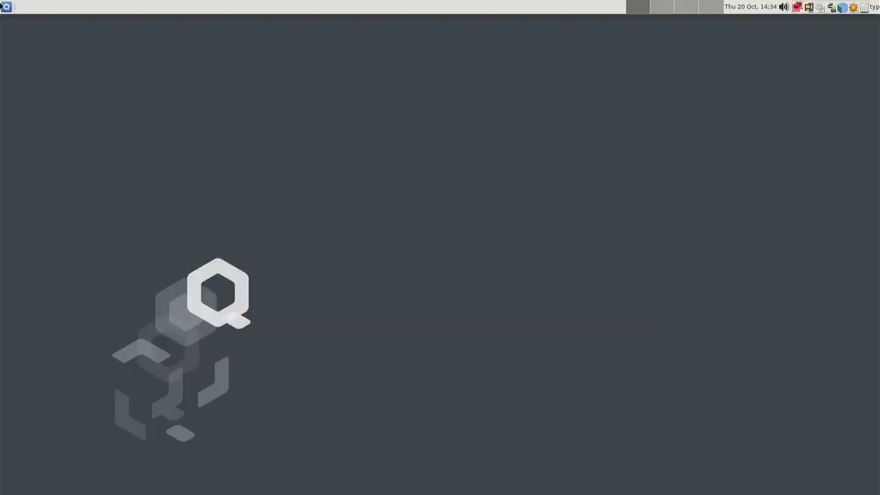
# - Start a dom0 Xfce Terminal from System Tools, centre it, and run lsblk
pyautogui.click(5, 7)
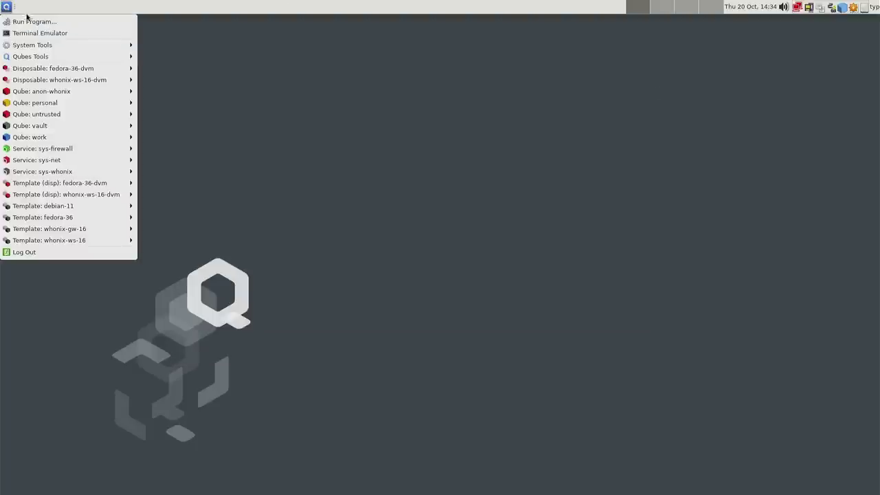
pyautogui.moveTo(51, 43)
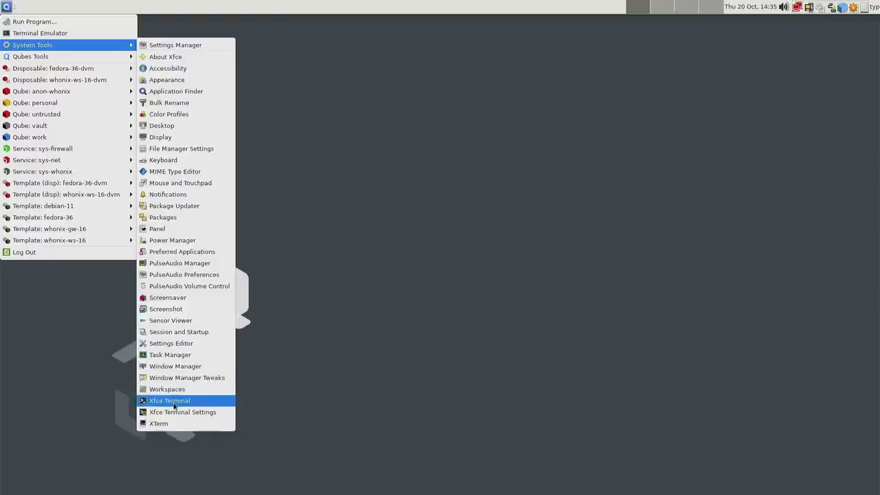
pyautogui.click(174, 405)
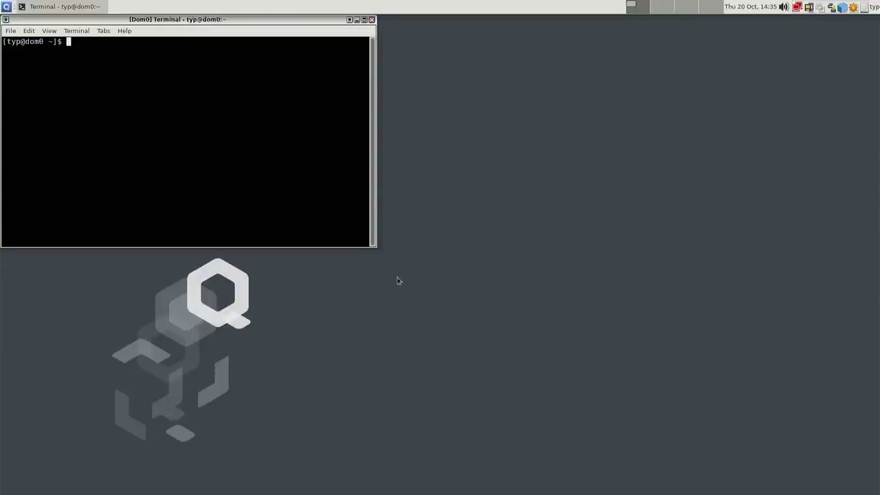
pyautogui.moveTo(182, 21); pyautogui.dragTo(434, 107)
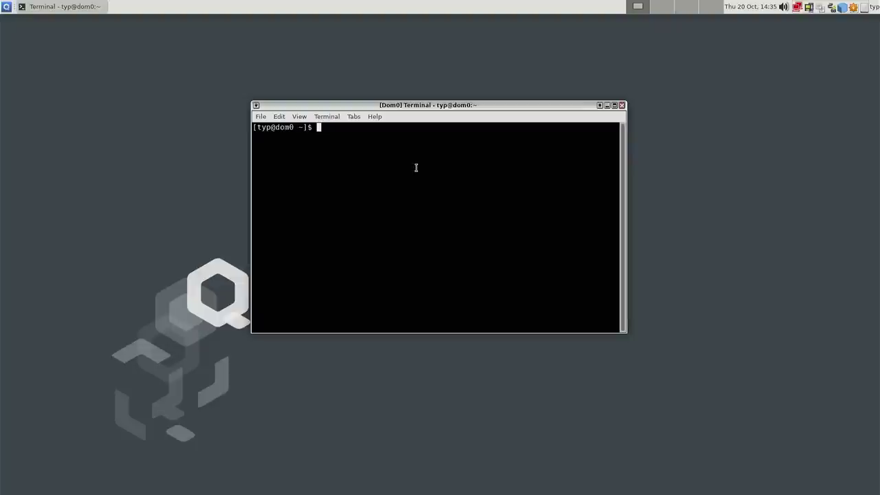
pyautogui.write('lsblk')
pyautogui.press('Return')
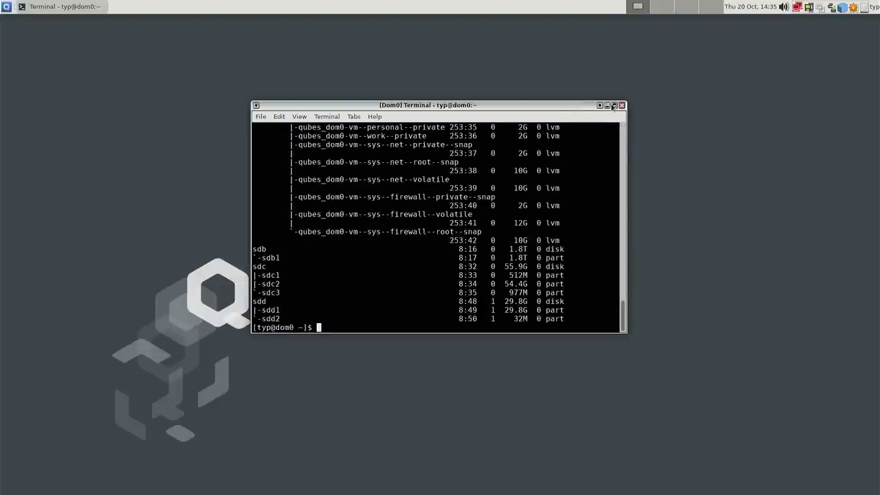
# - Maximise the dom0 terminal and enlarge its font to read the lsblk listing
pyautogui.click(614, 108)
pyautogui.scroll(15, 422, 238)
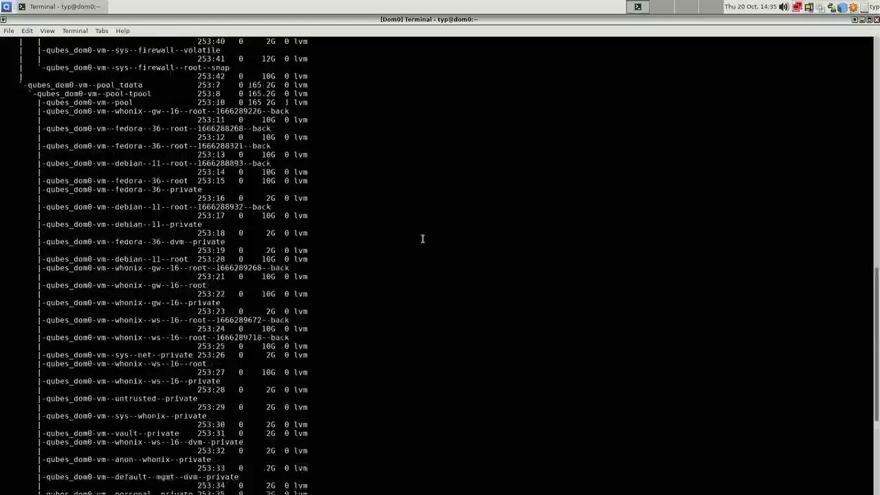
pyautogui.scroll(20, 247, 227)
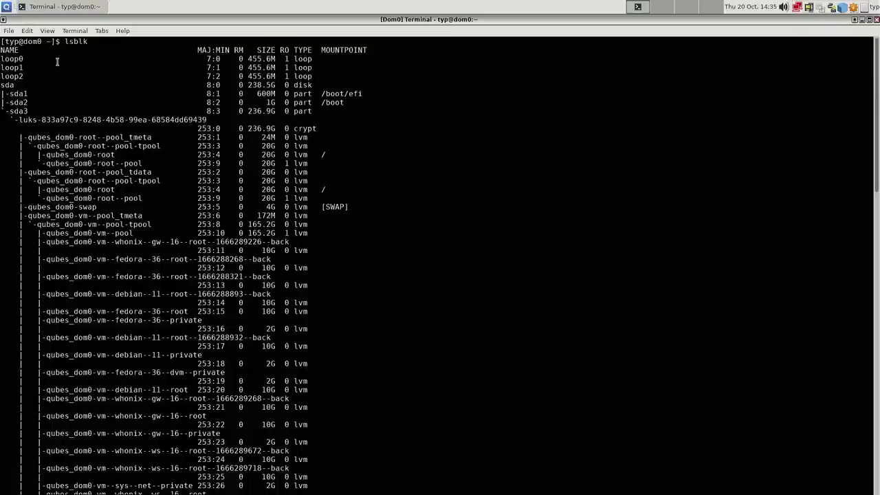
pyautogui.scroll(-15, 57, 62)
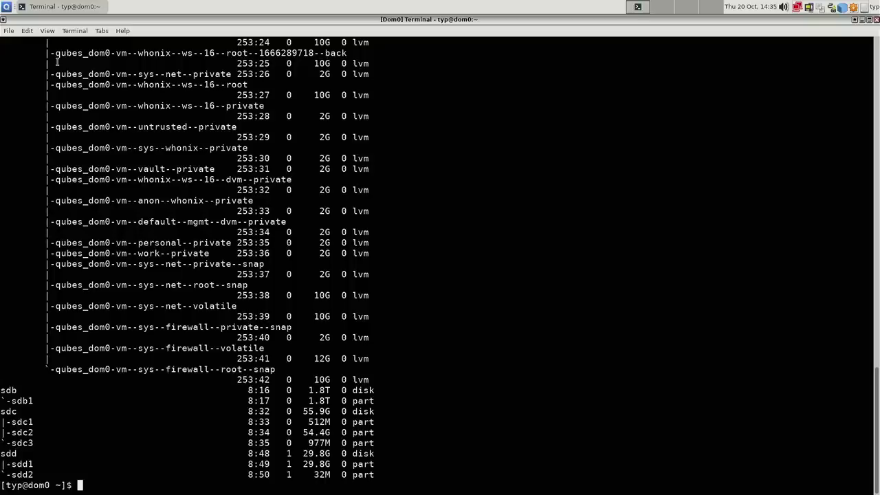
pyautogui.hotkey('ctrl', '+')
pyautogui.scroll(20, 57, 62)
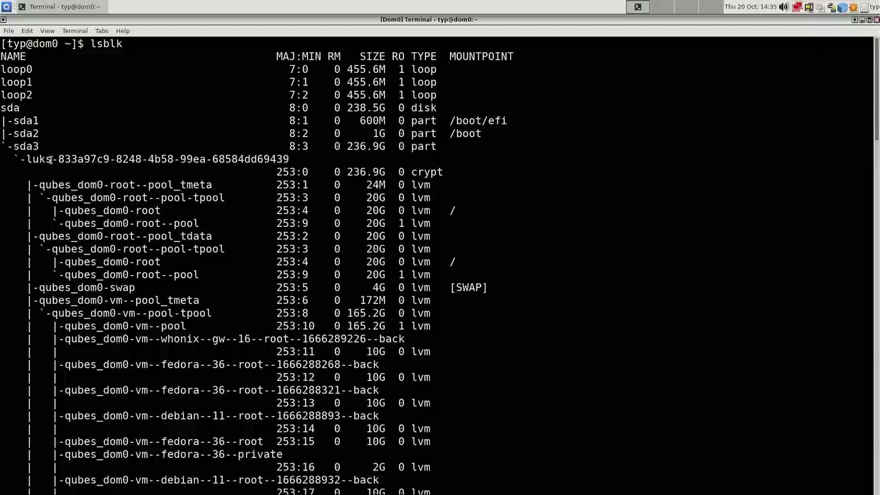
pyautogui.moveTo(56, 159); pyautogui.dragTo(164, 159)
pyautogui.click(162, 159)
pyautogui.moveTo(106, 184); pyautogui.dragTo(125, 185)
pyautogui.click(66, 190)
pyautogui.moveTo(450, 211); pyautogui.dragTo(11, 180)
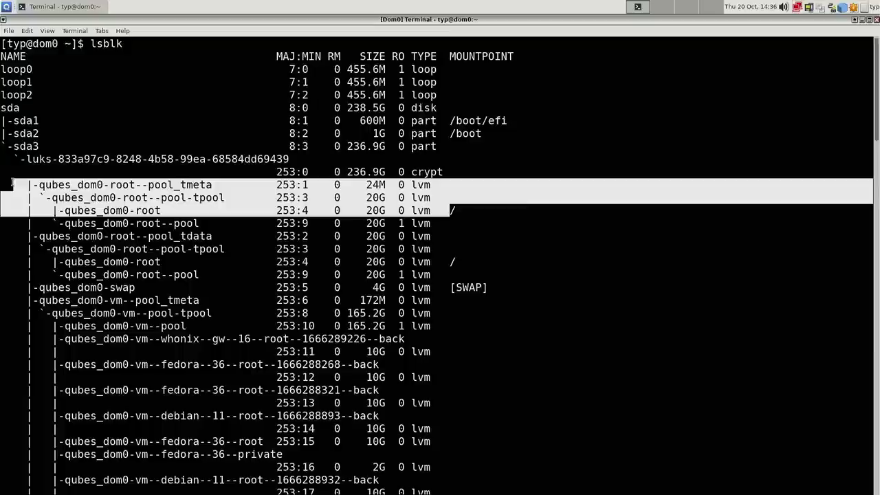
pyautogui.click(124, 242)
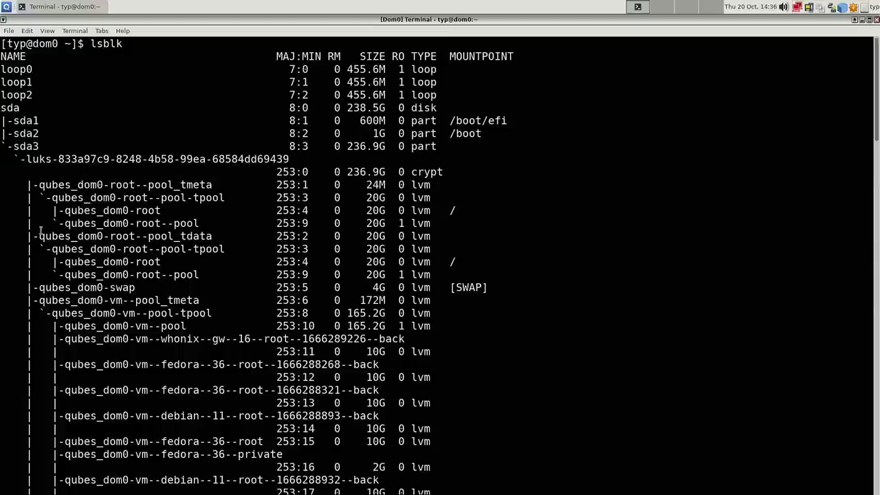
pyautogui.moveTo(37, 236); pyautogui.dragTo(116, 249)
pyautogui.click(126, 241)
pyautogui.scroll(-2, 148, 250)
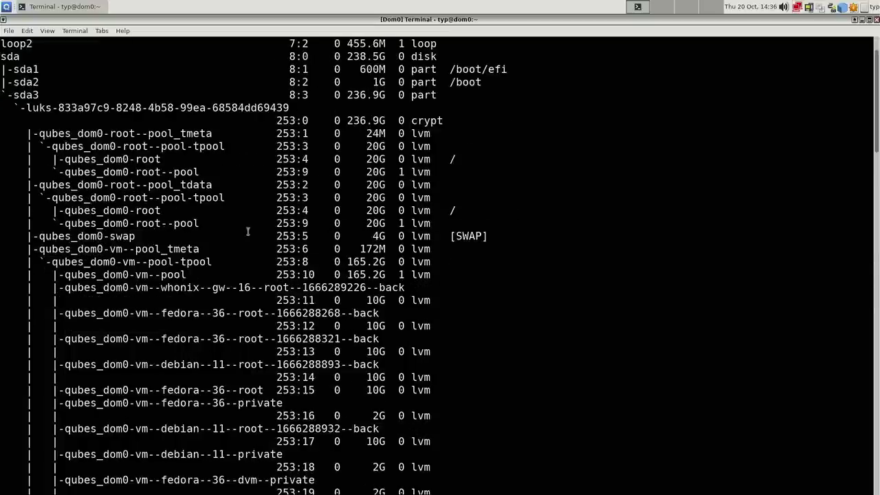
pyautogui.moveTo(42, 235); pyautogui.dragTo(492, 237)
pyautogui.click(491, 236)
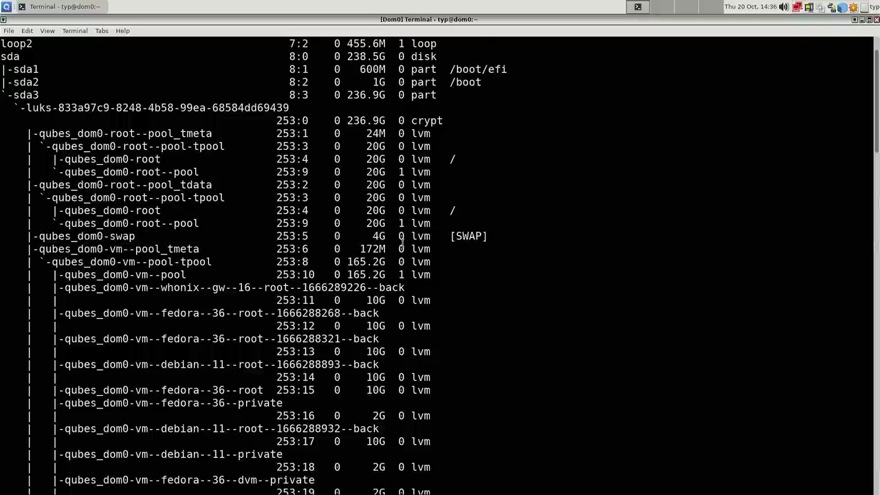
pyautogui.scroll(-2, 330, 246)
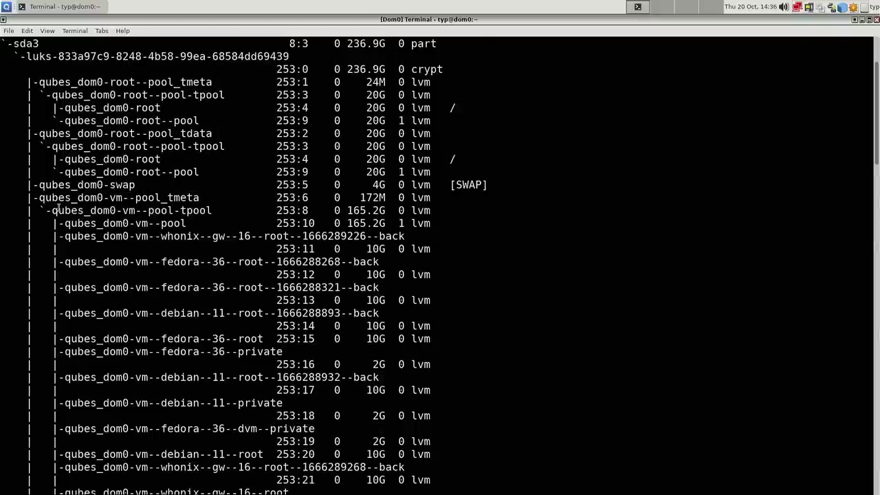
pyautogui.scroll(-5, 73, 215)
pyautogui.scroll(5, 89, 110)
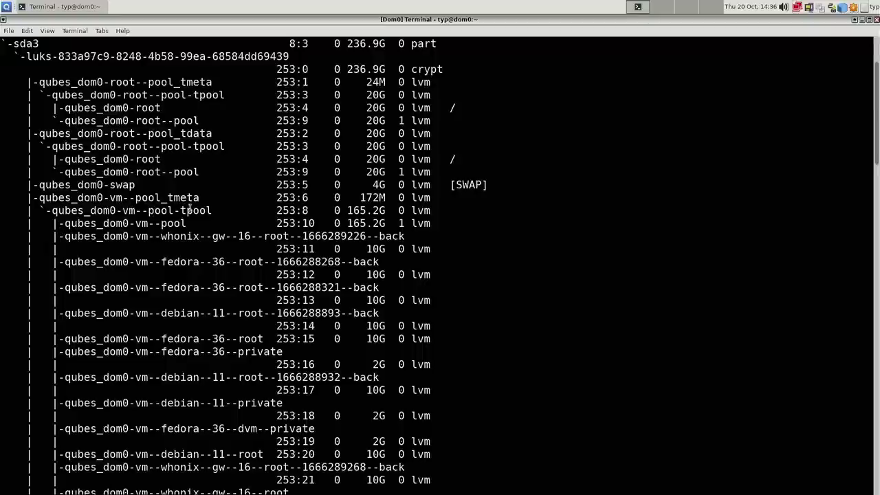
pyautogui.moveTo(110, 197); pyautogui.dragTo(126, 198)
pyautogui.click(51, 207)
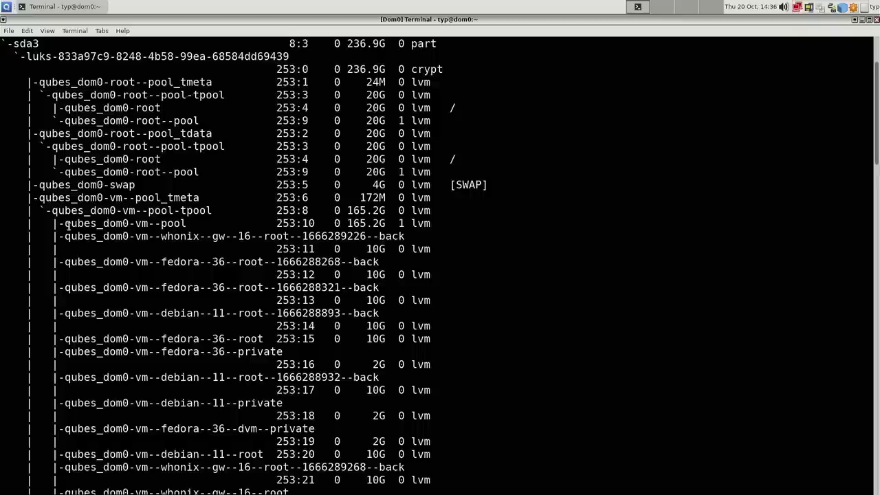
pyautogui.moveTo(77, 223); pyautogui.dragTo(126, 236)
pyautogui.click(149, 225)
pyautogui.doubleClick(168, 235)
pyautogui.doubleClick(172, 261)
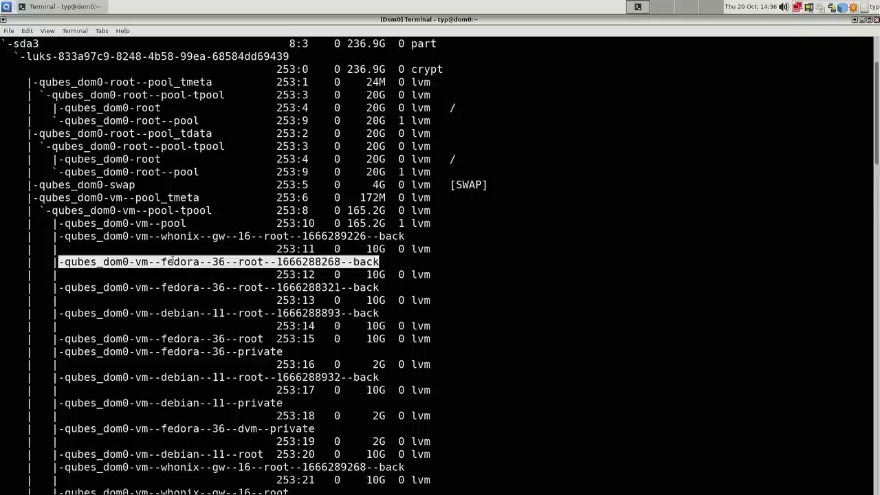
pyautogui.click(238, 290)
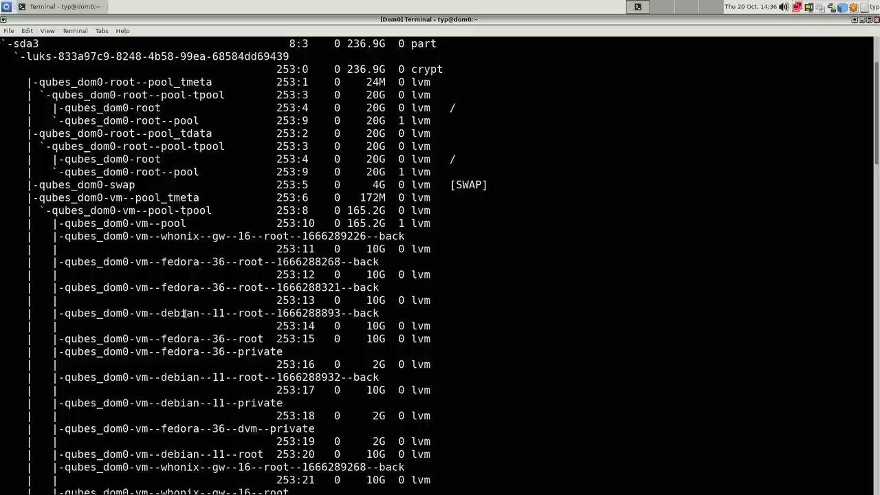
pyautogui.scroll(-3, 200, 342)
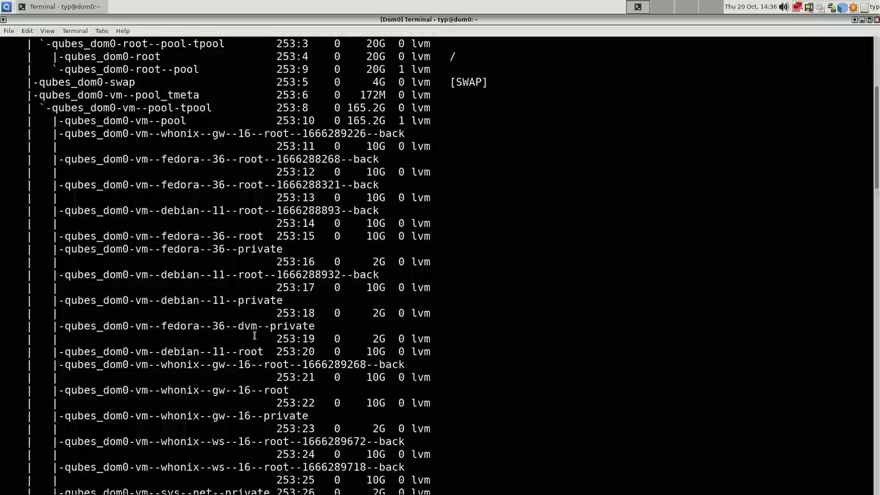
pyautogui.scroll(-1, 241, 340)
pyautogui.scroll(-2, 133, 294)
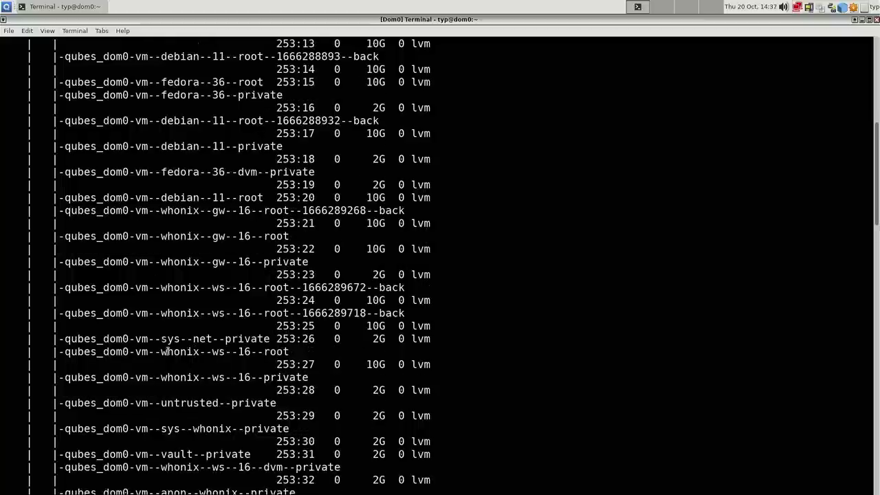
pyautogui.scroll(-1, 165, 351)
pyautogui.doubleClick(168, 404)
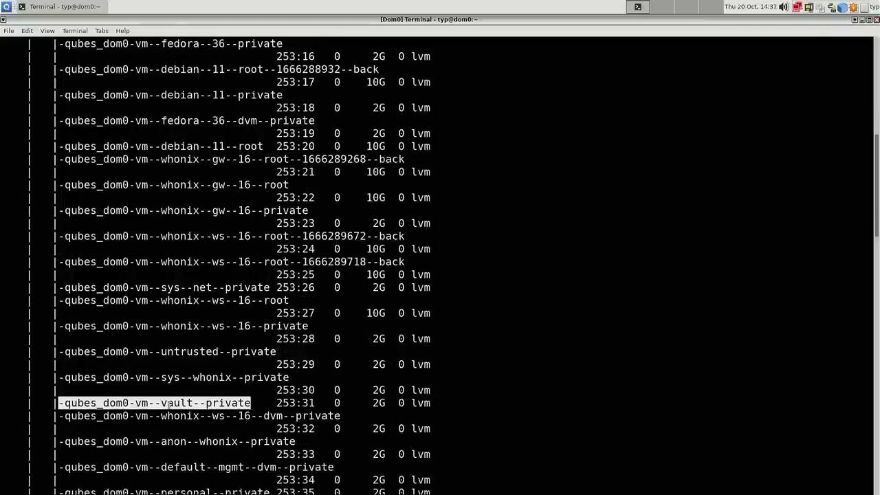
pyautogui.scroll(-4, 180, 406)
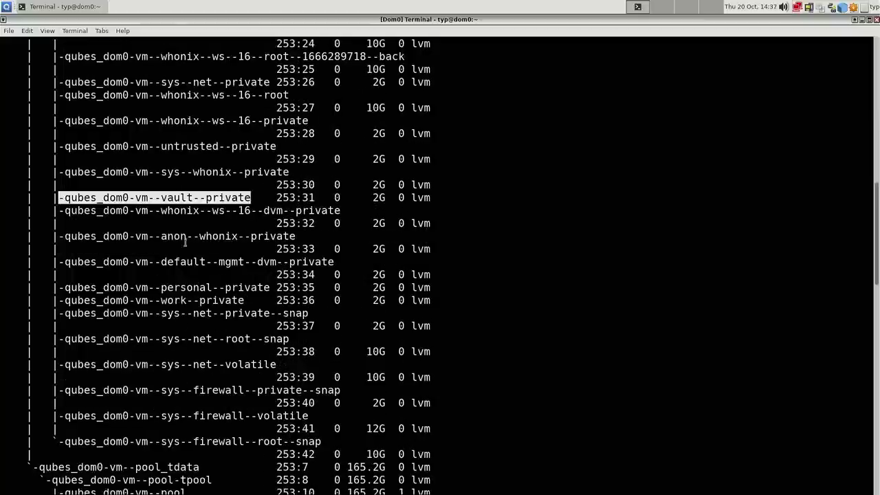
pyautogui.scroll(-6, 206, 220)
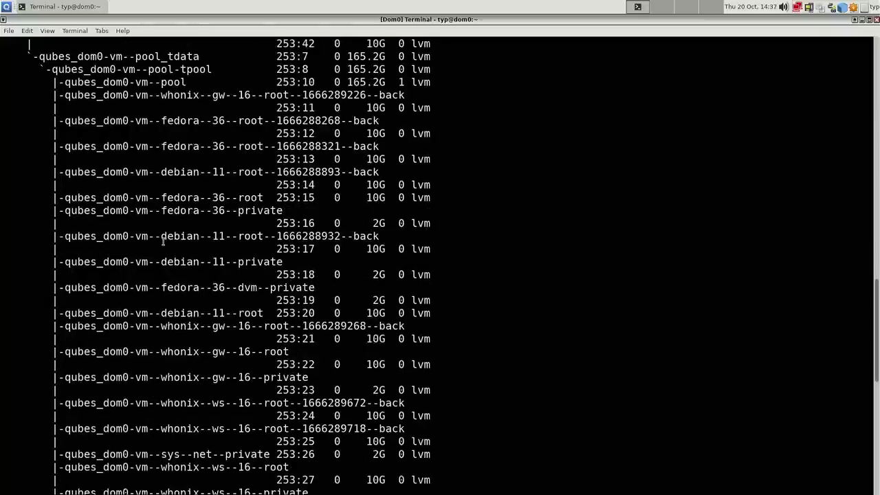
pyautogui.scroll(-12, 167, 239)
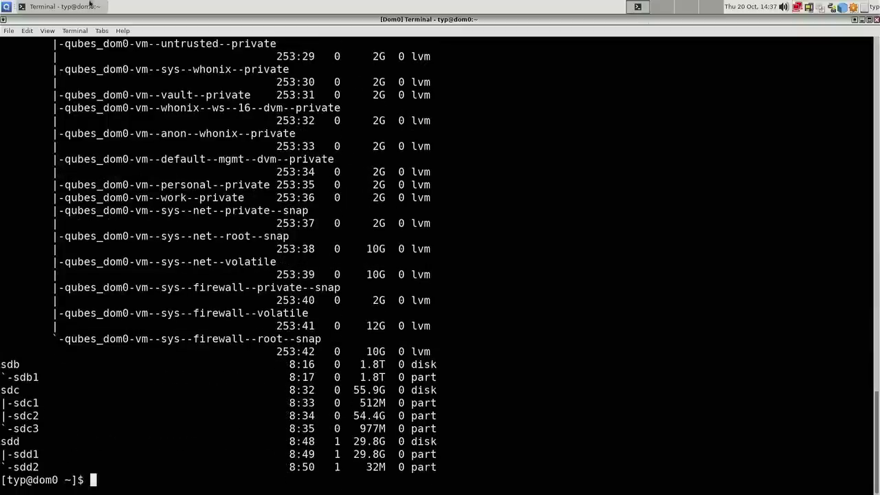
# - Close the dom0 terminal and launch Qubes Template Manager from the Qubes Tools submenu
pyautogui.click(876, 21)
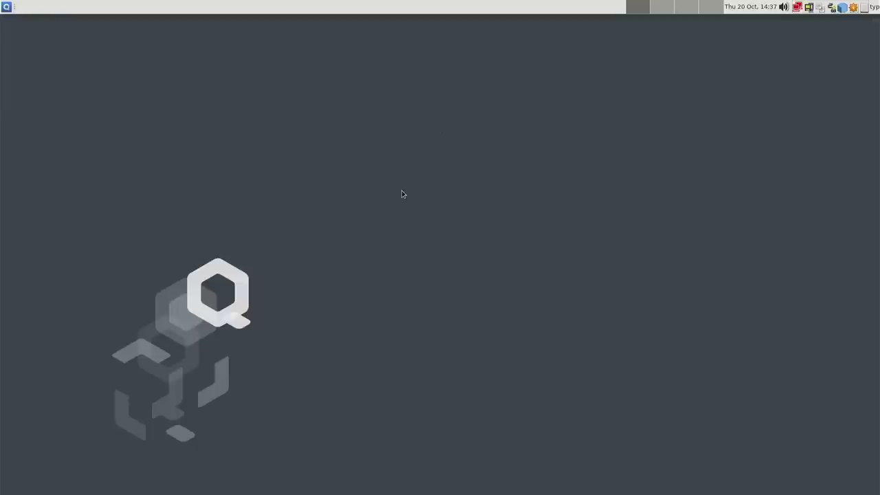
pyautogui.click(5, 7)
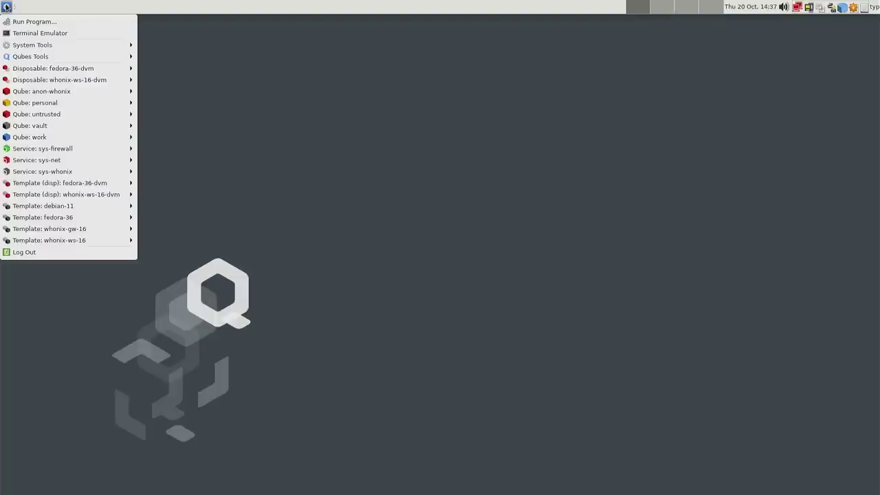
pyautogui.moveTo(53, 59)
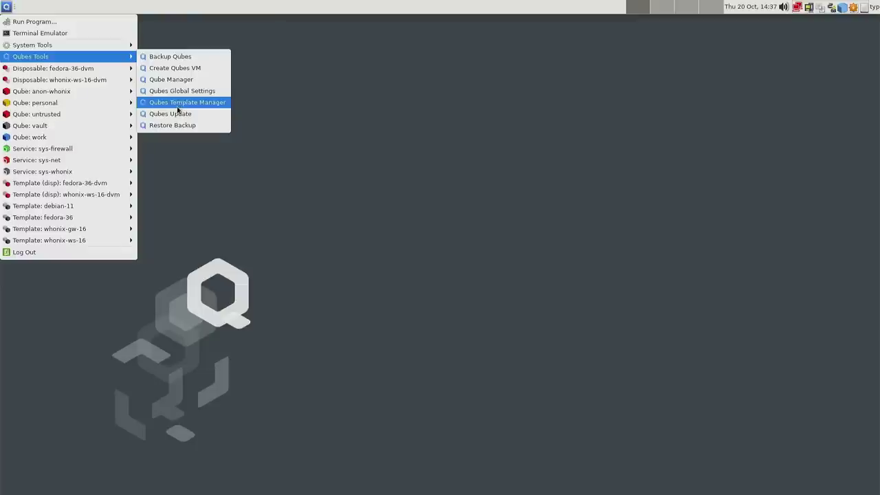
pyautogui.click(179, 111)
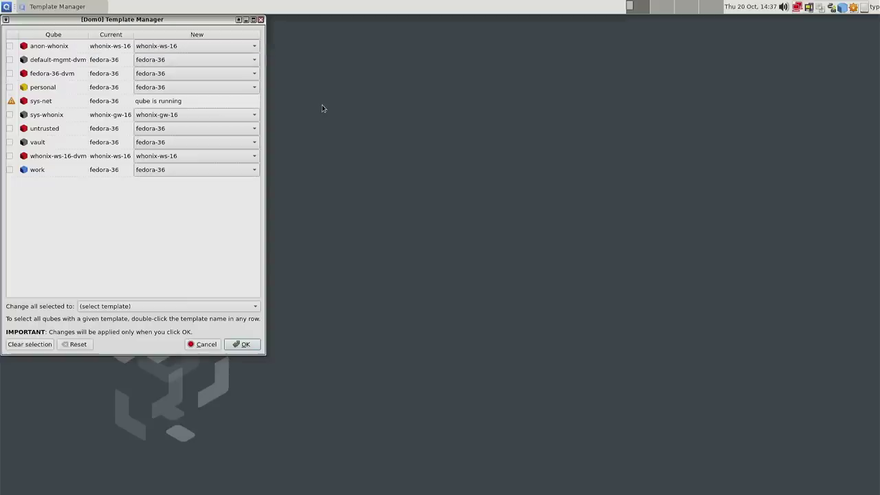
# - Centre the Template Manager, review each qube's fedora-36 or Whonix template, then close it unchanged
pyautogui.moveTo(93, 20); pyautogui.dragTo(232, 65)
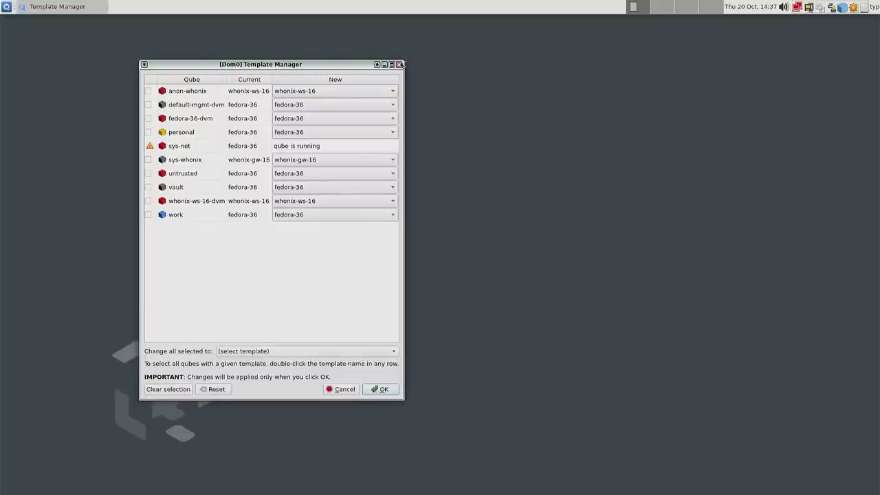
pyautogui.click(399, 64)
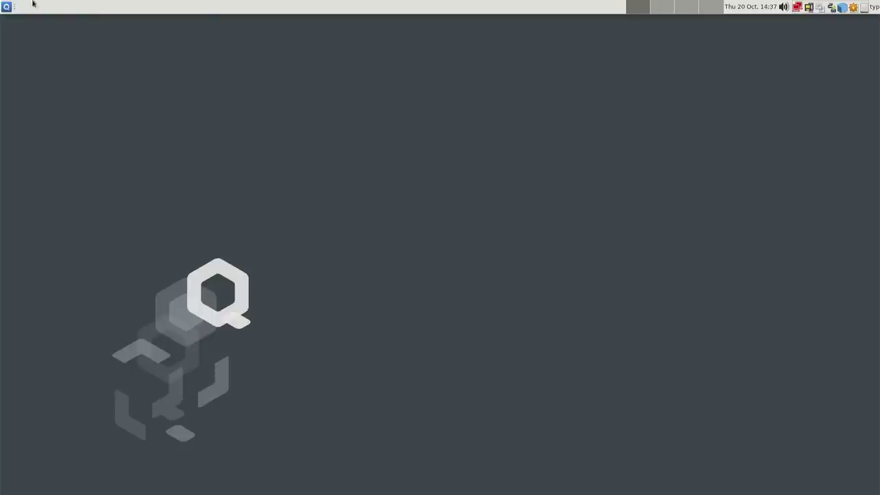
# - Browse the app menu's qube submenus, then show the fedora-36-dvm disposable's Firefox and XTerm launchers
pyautogui.click(7, 6)
pyautogui.moveTo(79, 107)
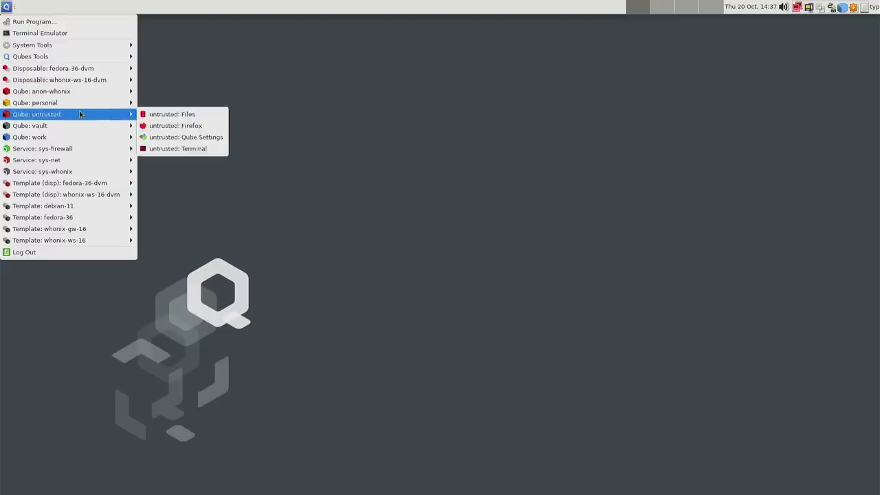
pyautogui.moveTo(88, 55)
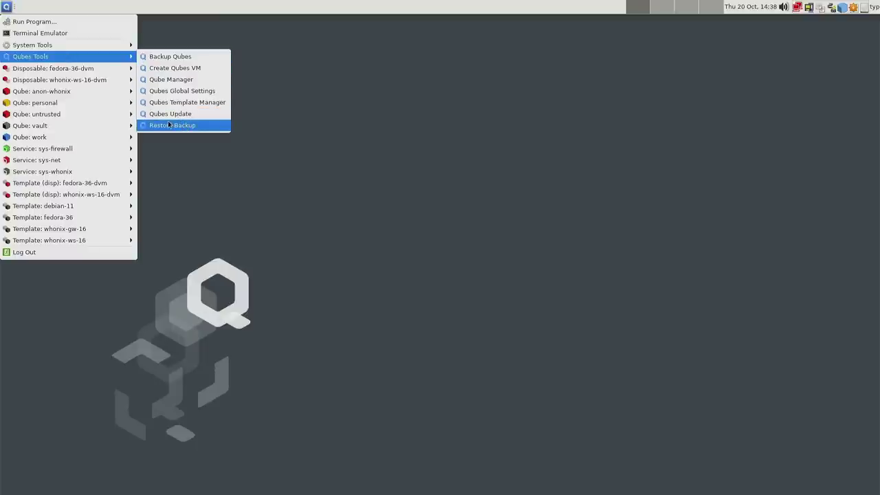
pyautogui.click(209, 154)
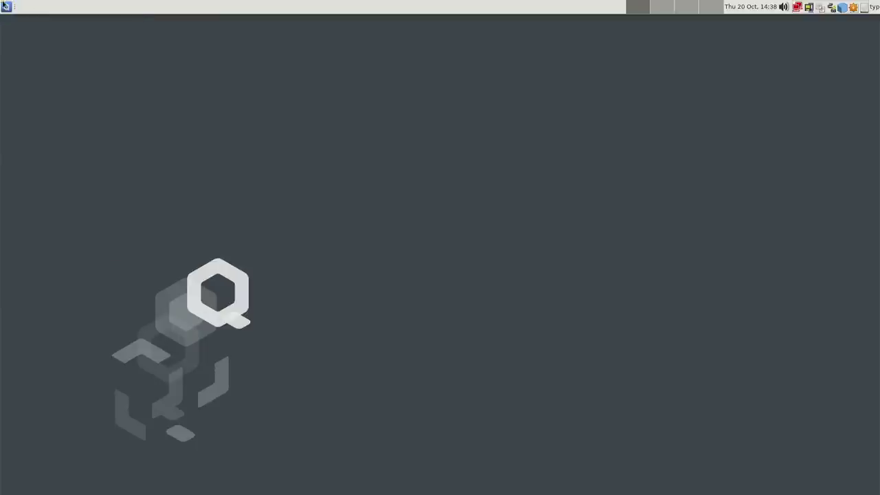
pyautogui.click(5, 5)
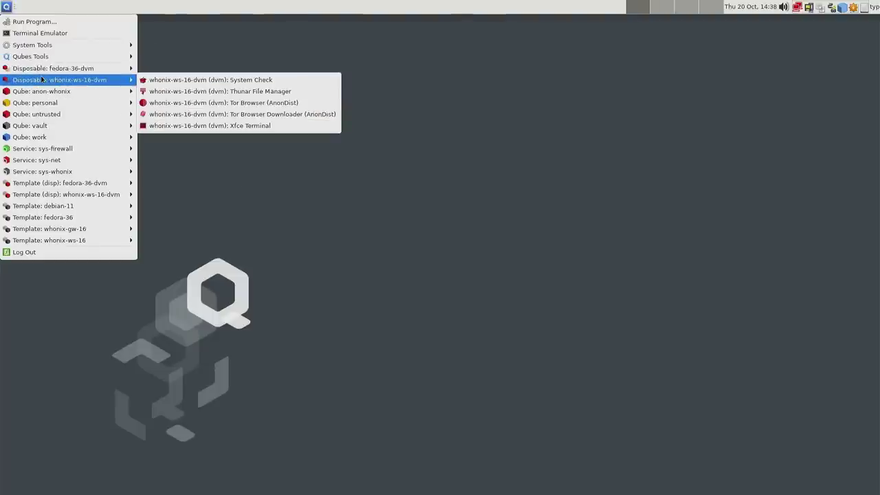
pyautogui.moveTo(32, 80)
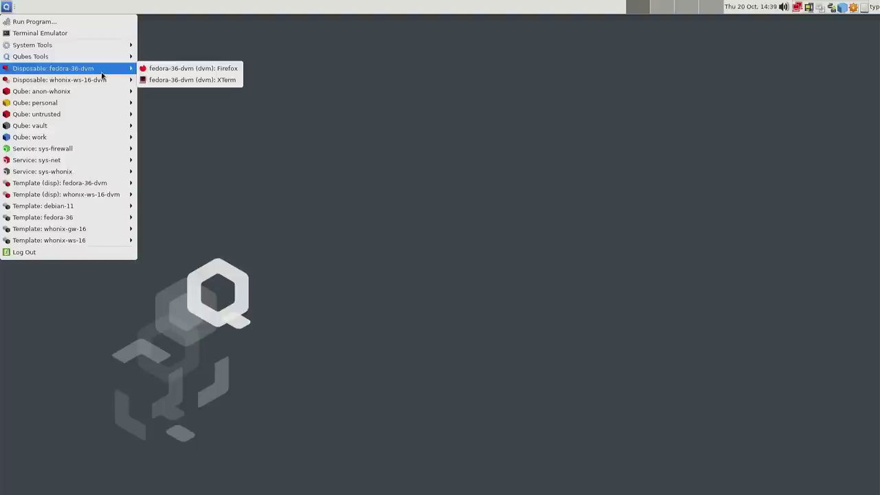
# - Start Firefox in a fedora-36-dvm disposable, go to YouTube, and reject optional cookies
pyautogui.click(190, 72)
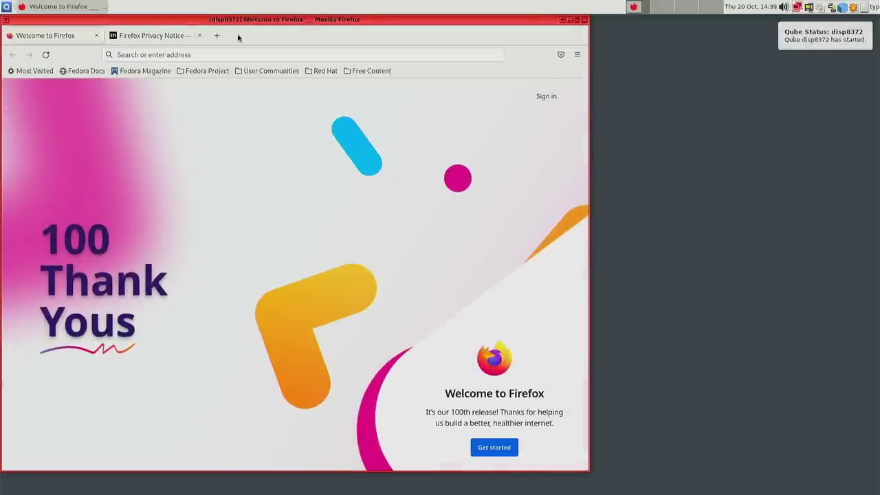
pyautogui.moveTo(241, 24); pyautogui.dragTo(343, 24)
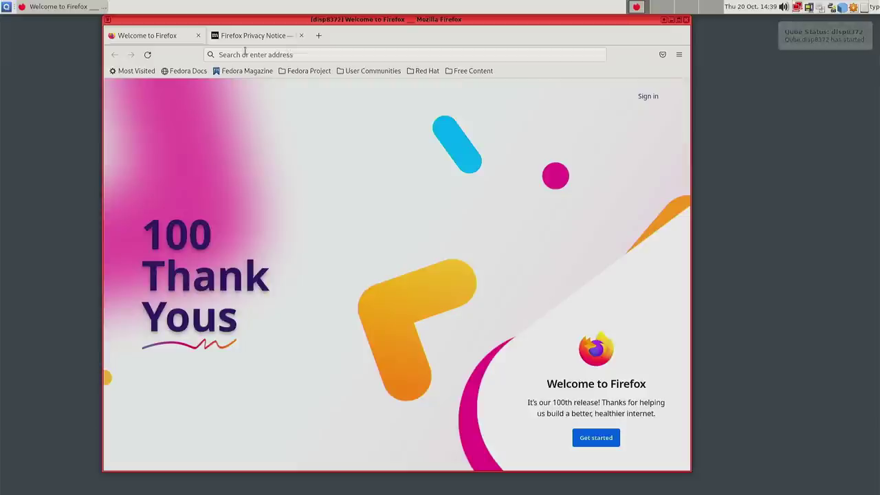
pyautogui.click(271, 52)
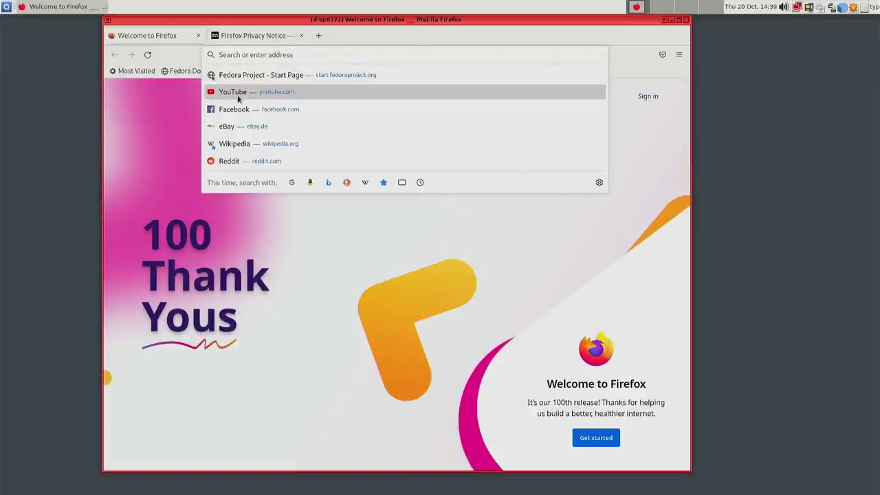
pyautogui.click(237, 92)
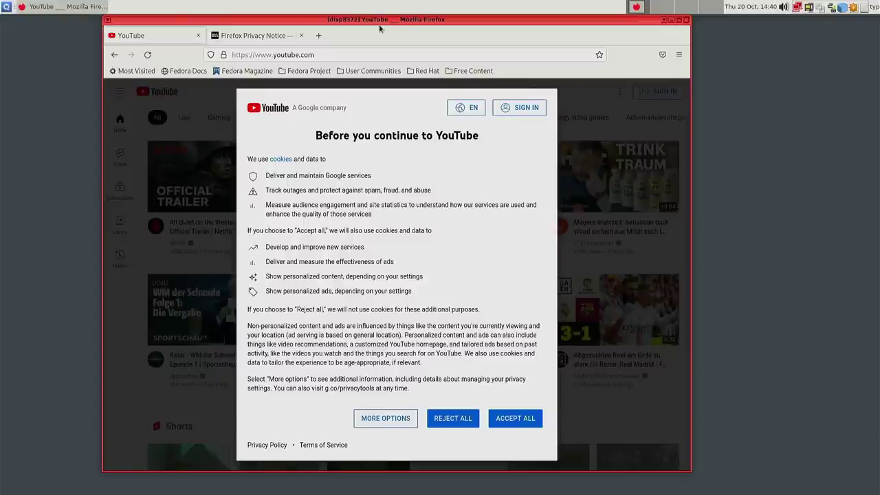
pyautogui.click(451, 417)
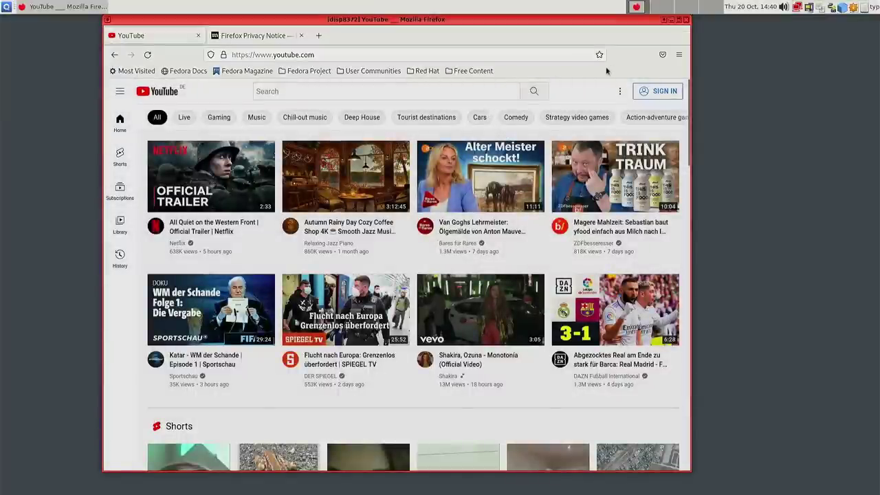
# - Save YouTube as a bookmark on the toolbar and reopen it from there
pyautogui.click(598, 56)
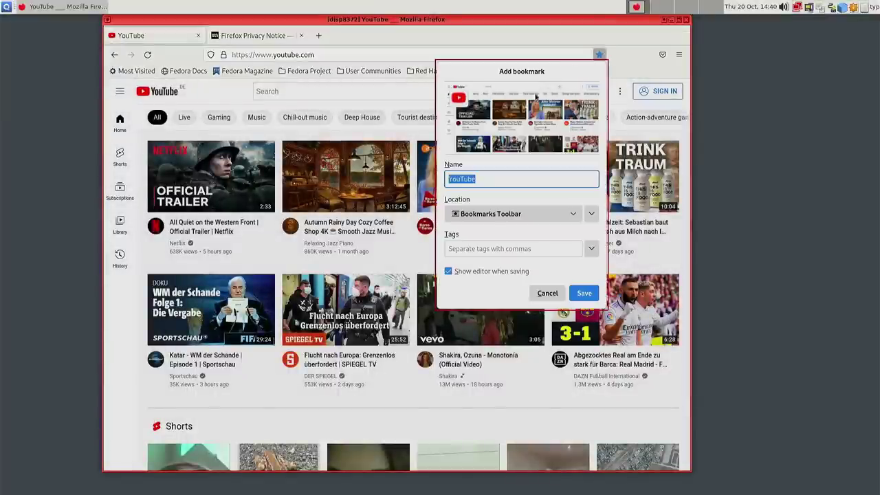
pyautogui.click(584, 294)
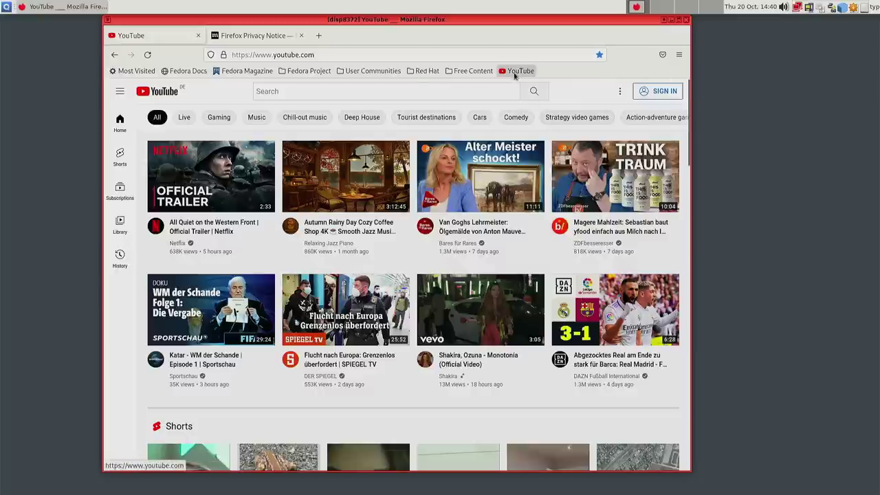
pyautogui.click(519, 72)
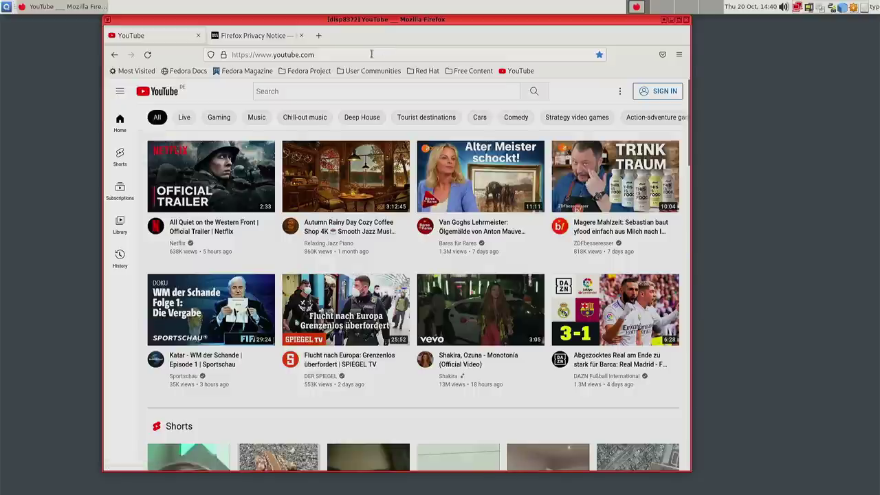
pyautogui.click(302, 36)
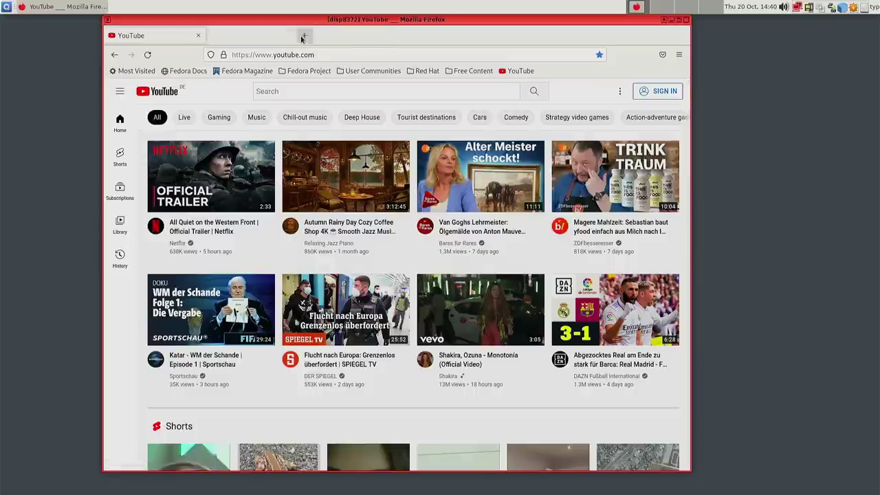
# - In a new tab, delete the Fedora Docs and Fedora Magazine toolbar bookmarks
pyautogui.click(215, 36)
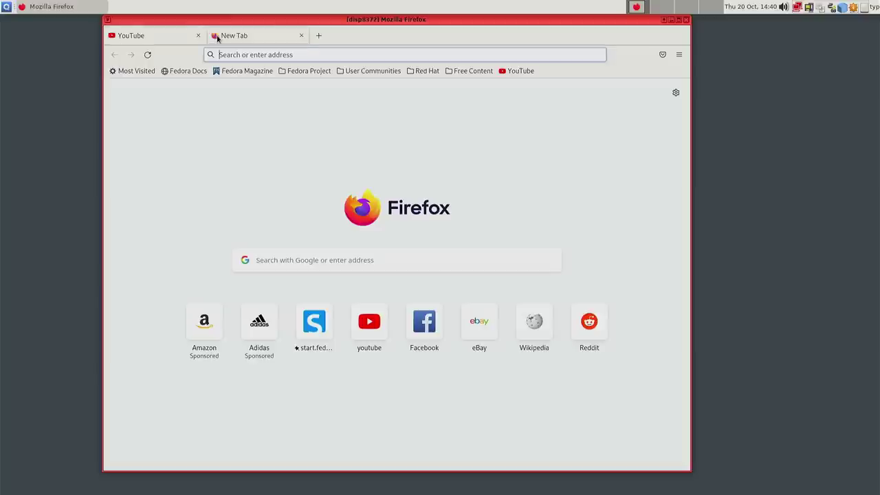
pyautogui.rightClick(179, 76)
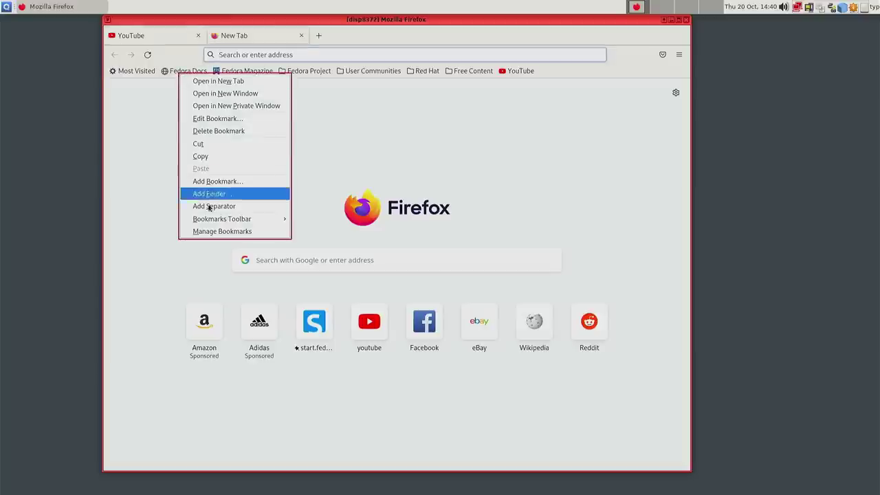
pyautogui.click(209, 131)
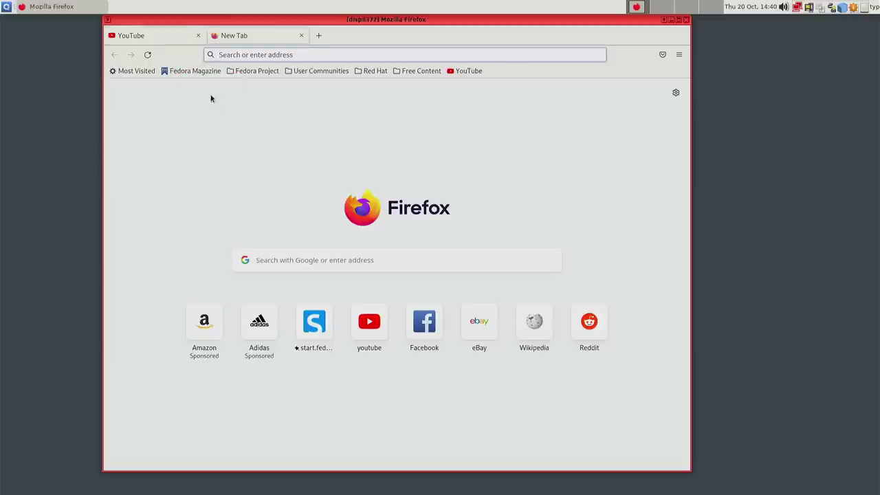
pyautogui.rightClick(190, 75)
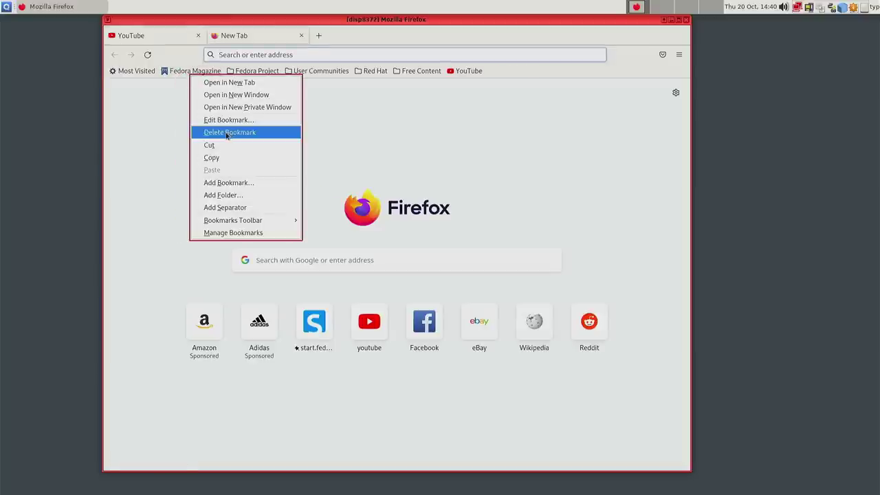
pyautogui.click(229, 132)
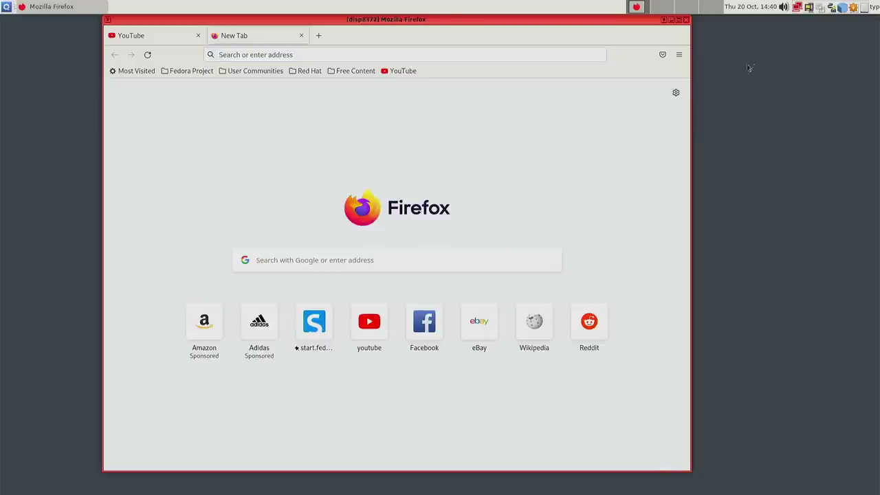
# - Close disposable Firefox disp8372 and start Firefox in a fresh fedora-36-dvm disposable
pyautogui.click(687, 20)
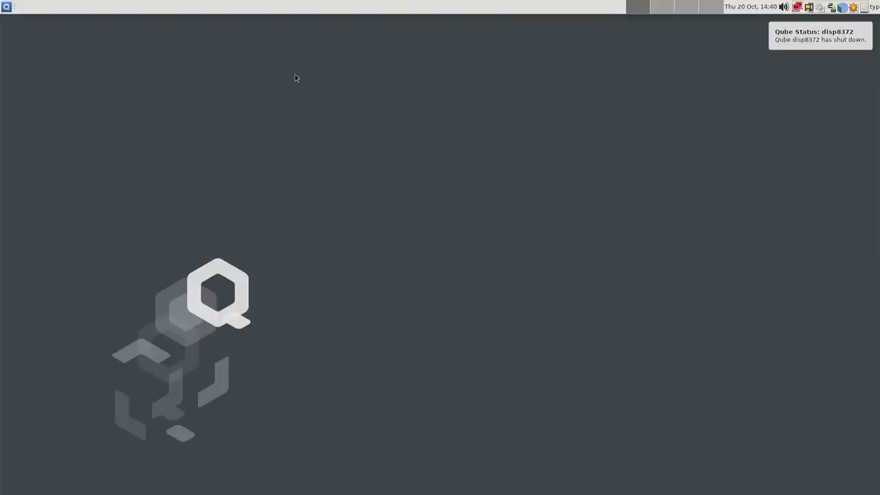
pyautogui.click(7, 7)
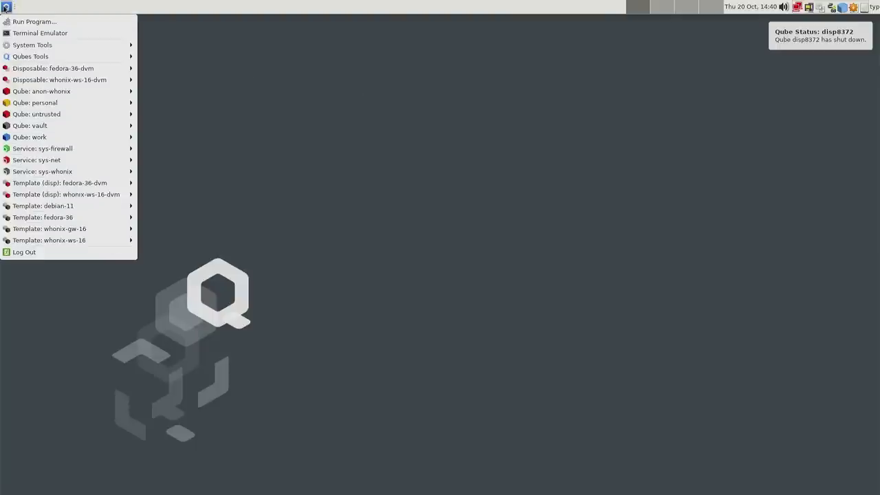
pyautogui.moveTo(103, 68)
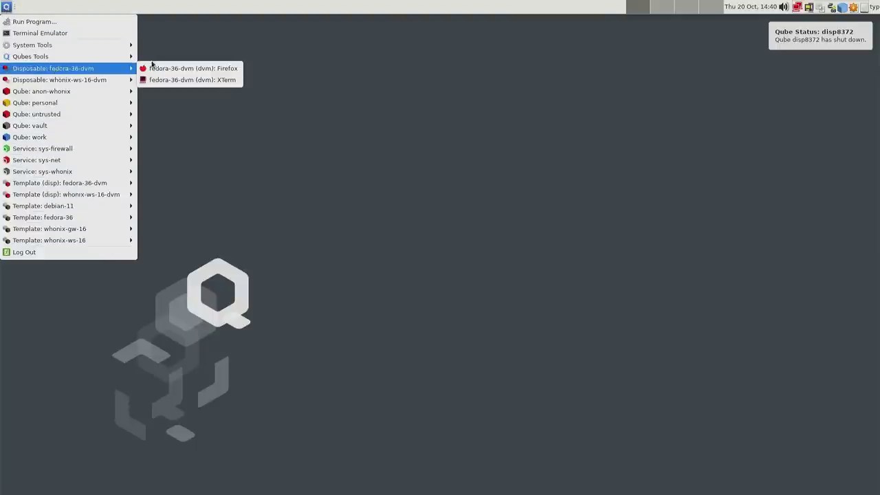
pyautogui.click(183, 71)
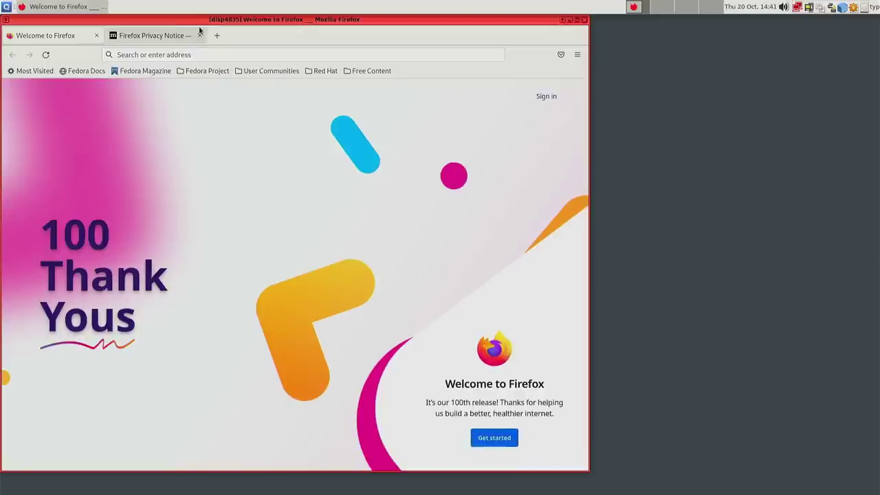
# - Move the Firefox window aside and launch another Disposable: fedora-36-dvm Firefox from the Qubes menu
pyautogui.moveTo(209, 26); pyautogui.dragTo(326, 20)
pyautogui.click(5, 6)
pyautogui.moveTo(36, 72)
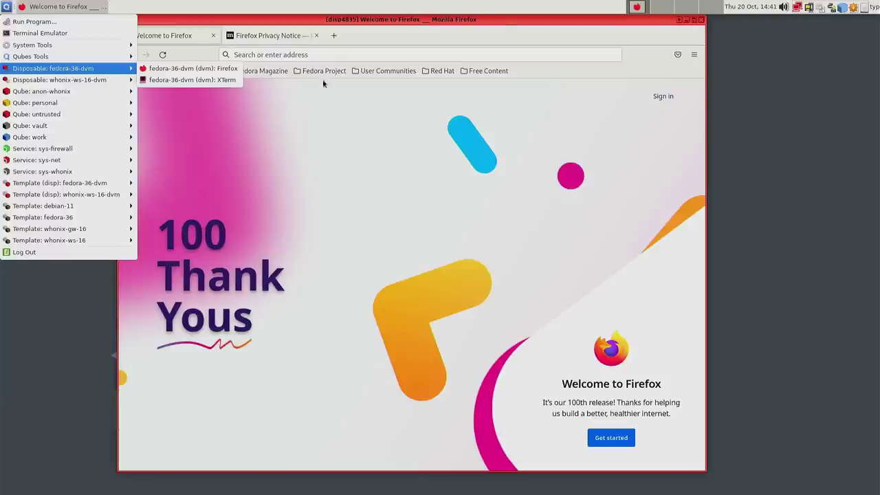
pyautogui.click(471, 35)
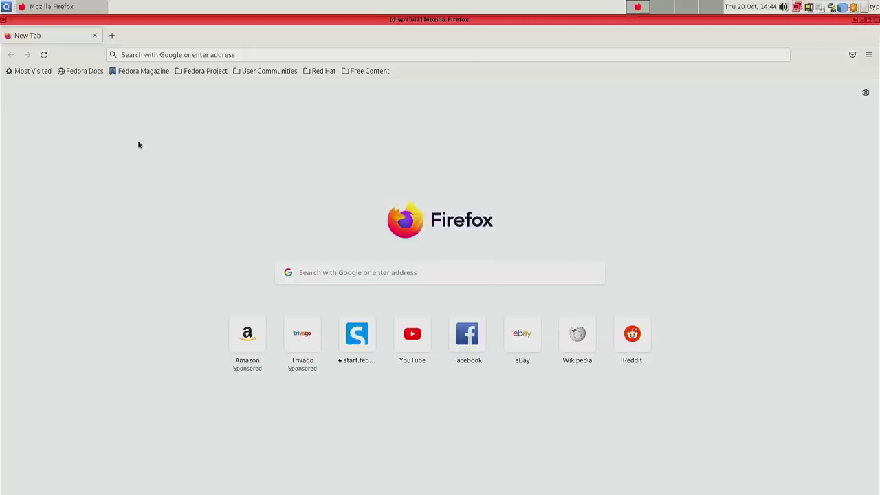
# - Try an address that returns Server Not Found, then close the disposable Firefox window
pyautogui.click(145, 55)
pyautogui.click(48, 165)
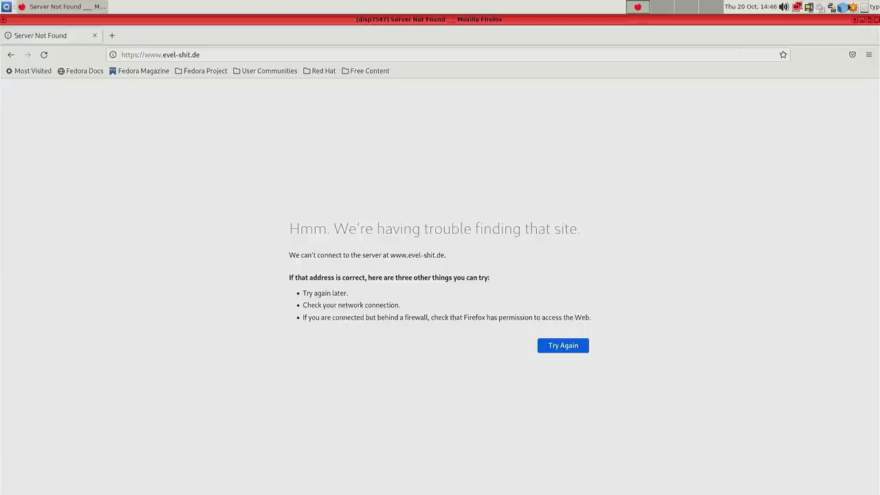
pyautogui.click(876, 19)
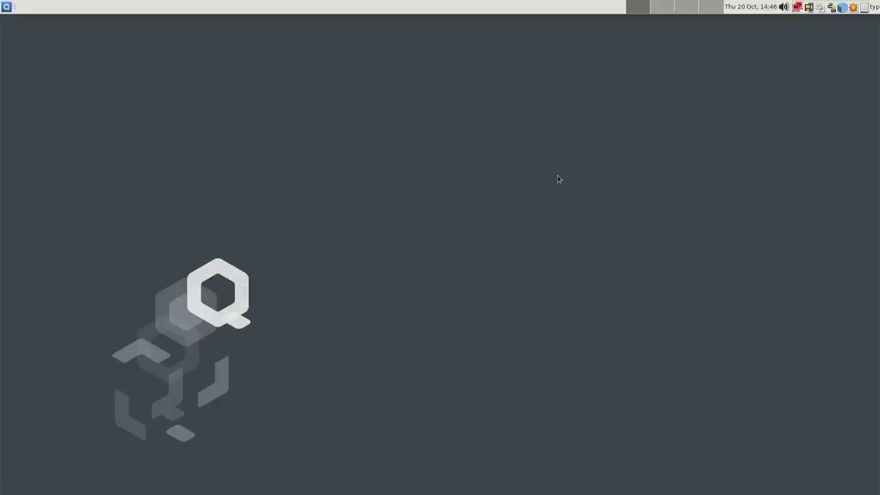
# - Launch Tor Browser (AnonDist) from Disposable: whonix-ws-16-dvm, then check Service: sys-whonix in the menu
pyautogui.click(6, 7)
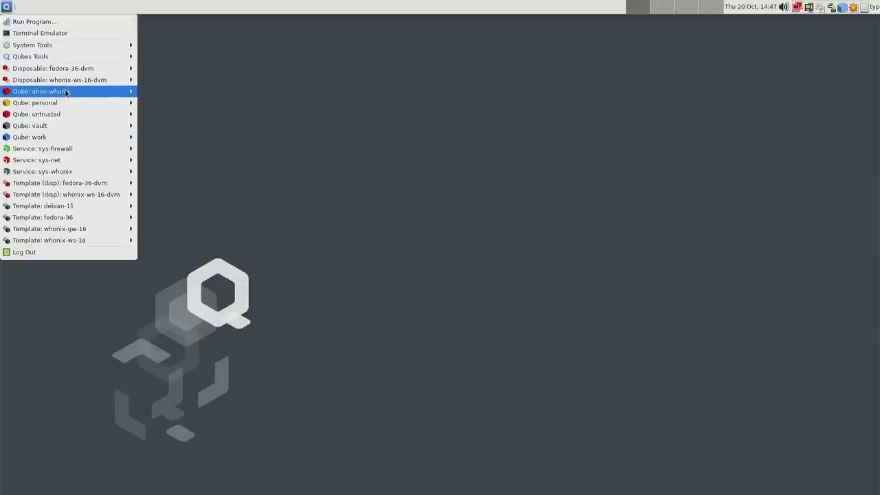
pyautogui.moveTo(81, 81)
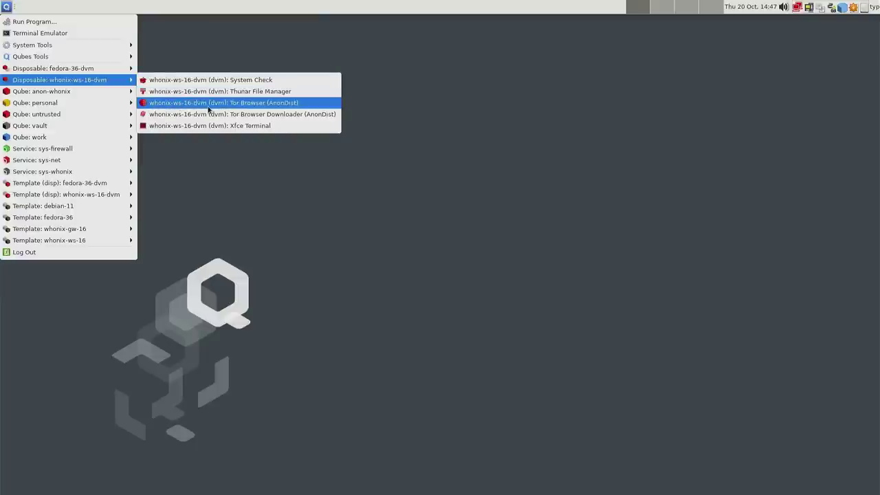
pyautogui.click(245, 108)
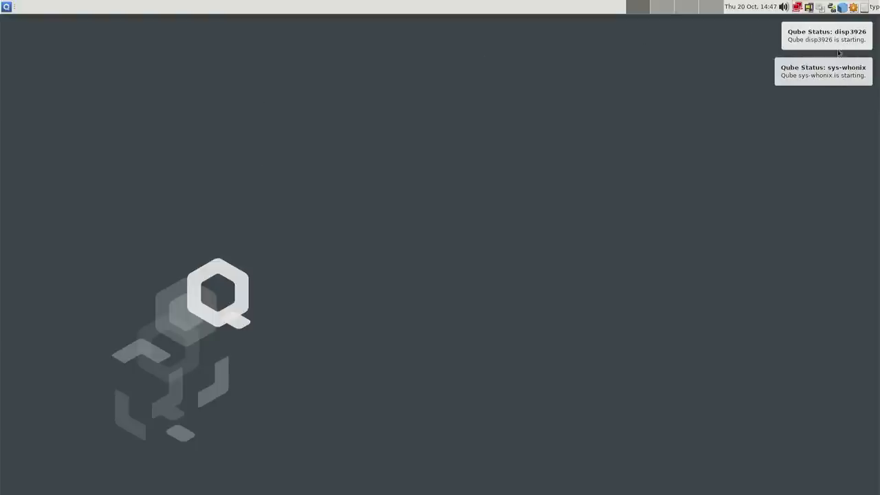
pyautogui.click(13, 12)
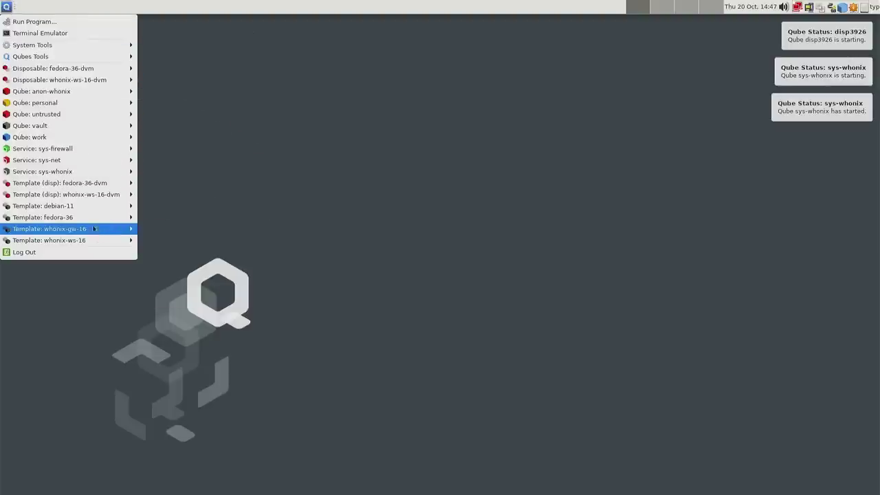
pyautogui.moveTo(48, 175)
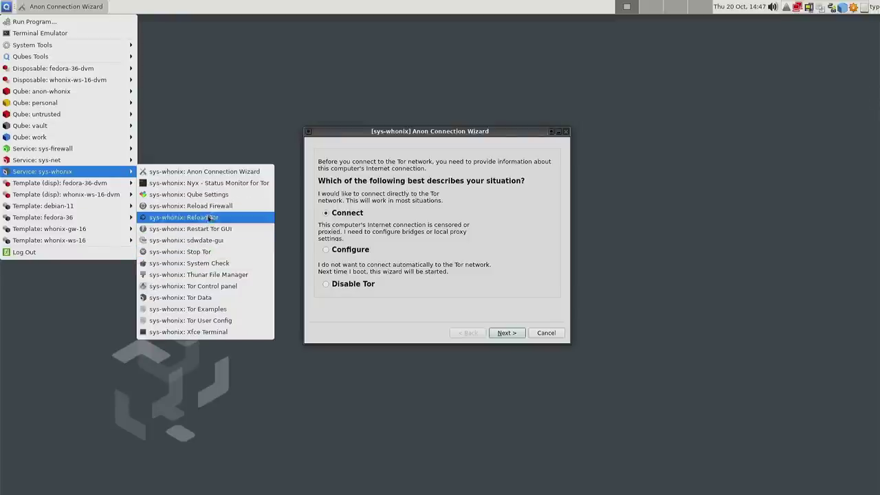
# - Keep the direct Connect option in the Anon Connection Wizard and finish once Tor bootstraps to 100%
pyautogui.click(440, 315)
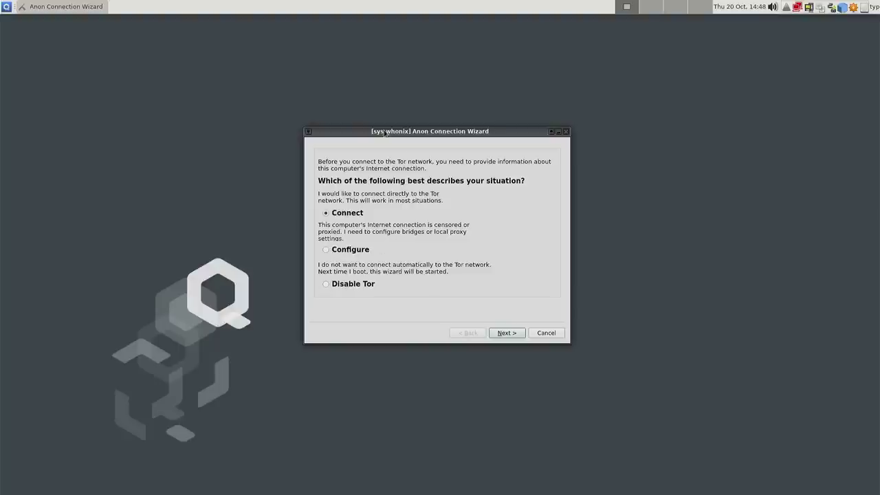
pyautogui.moveTo(384, 132)
pyautogui.mouseDown()
pyautogui.moveTo(400, 132)
pyautogui.moveTo(389, 133)
pyautogui.mouseUp()
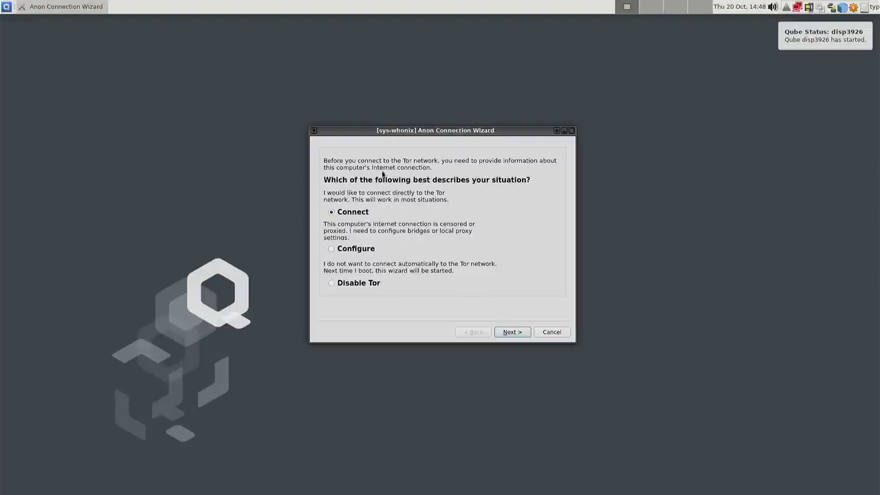
pyautogui.moveTo(399, 132); pyautogui.dragTo(487, 163)
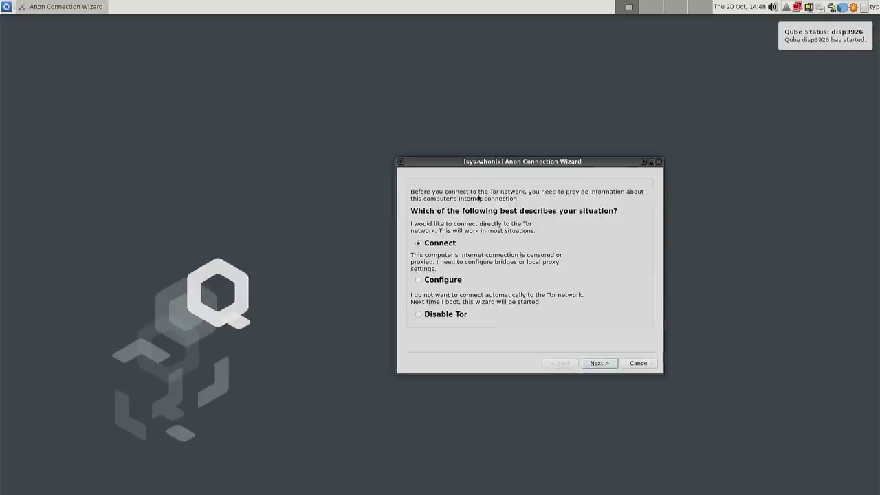
pyautogui.click(608, 364)
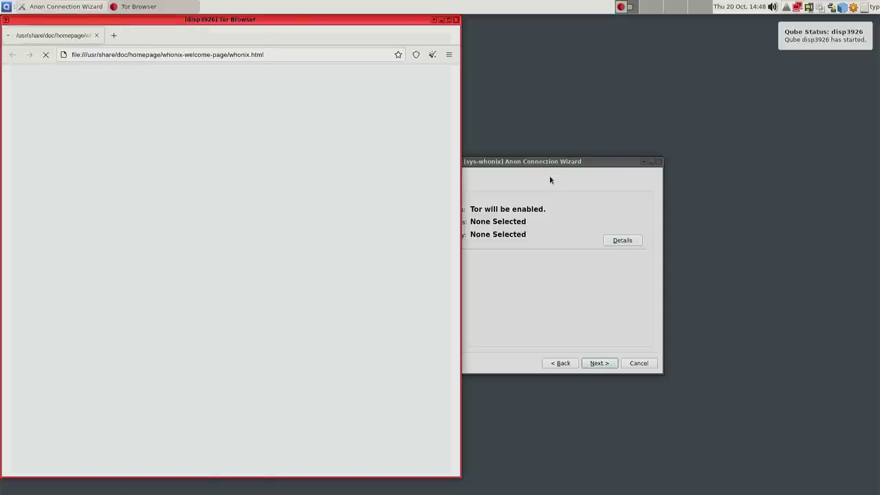
pyautogui.click(551, 176)
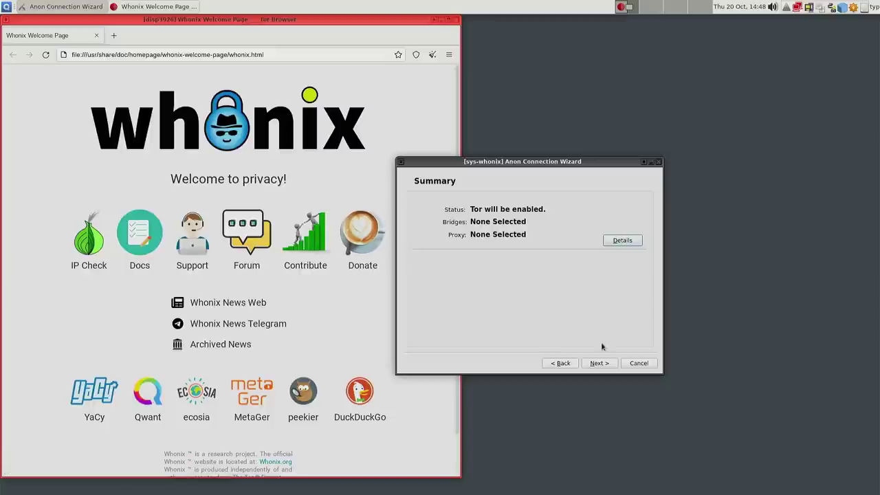
pyautogui.click(601, 362)
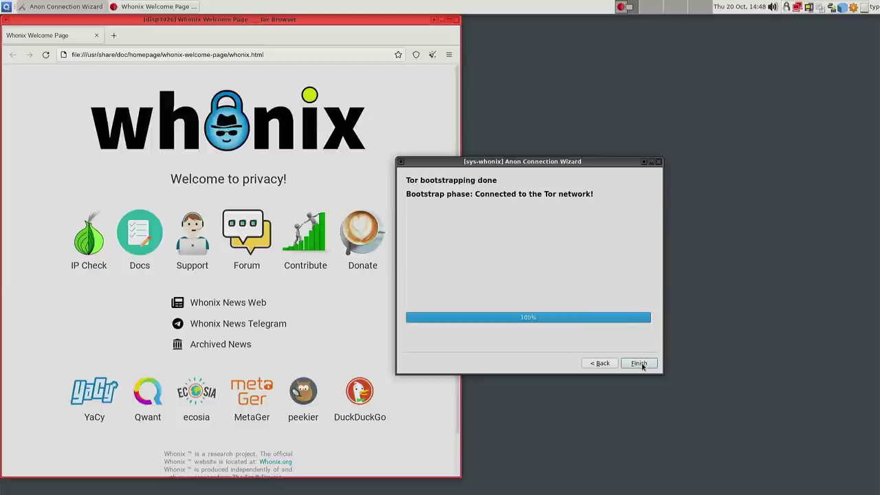
pyautogui.click(638, 363)
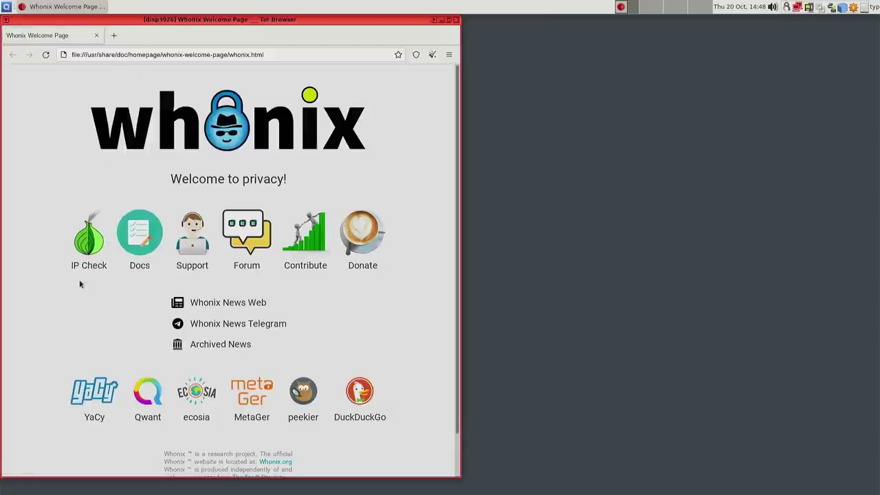
# - Open IP Check and inspect the reported IP address on the Congratulations page
pyautogui.click(79, 249)
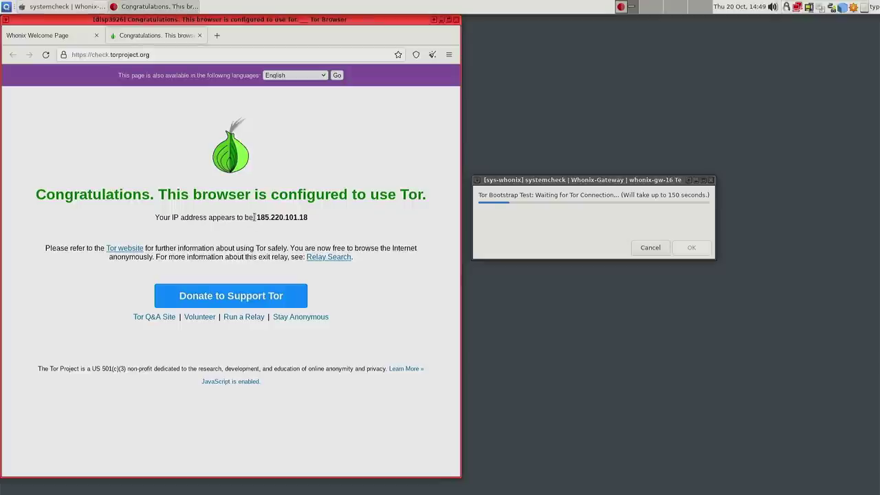
pyautogui.moveTo(256, 217); pyautogui.dragTo(308, 218)
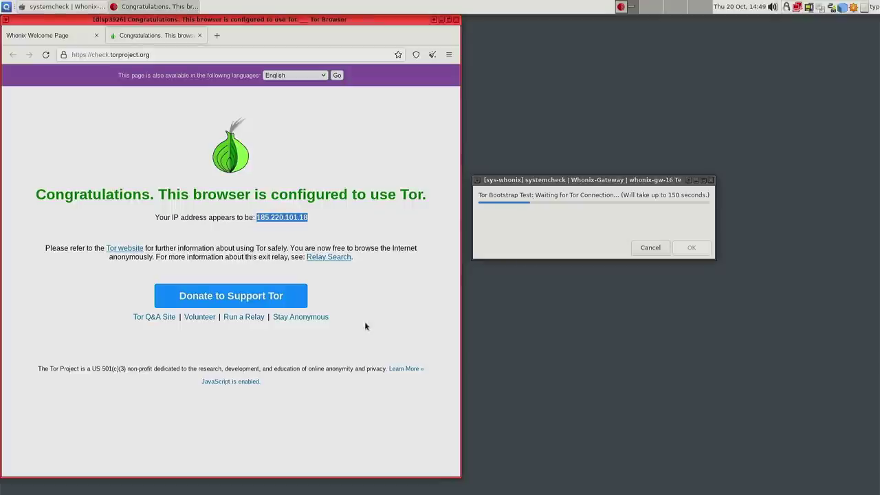
pyautogui.click(276, 218)
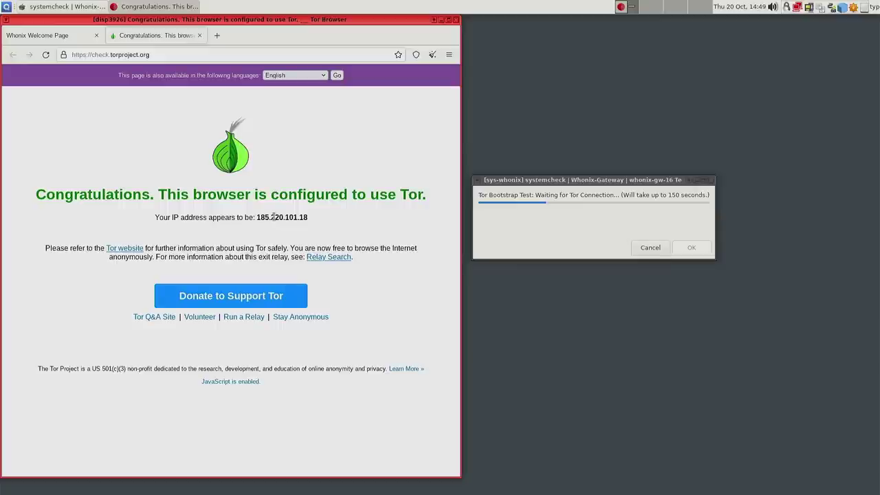
pyautogui.moveTo(259, 216); pyautogui.dragTo(303, 216)
pyautogui.click(303, 216)
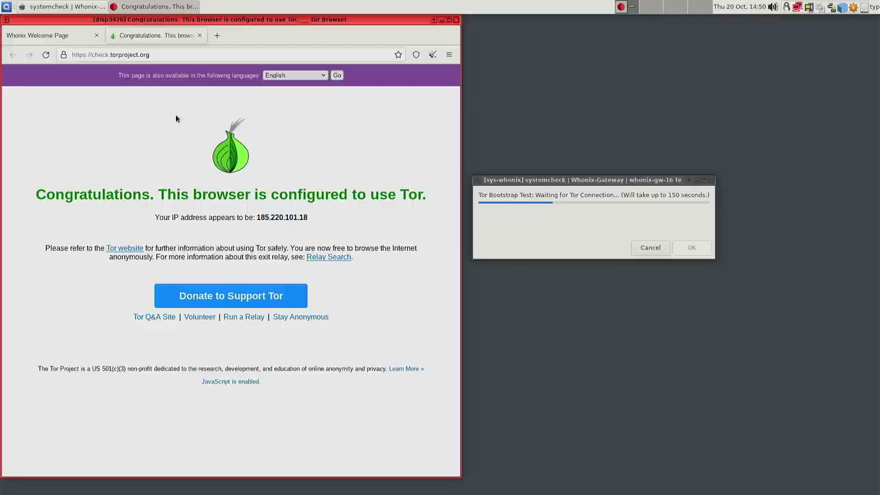
# - Return to the Whonix Welcome Page tab, open Whonix News Web, and close Tor Browser
pyautogui.click(601, 220)
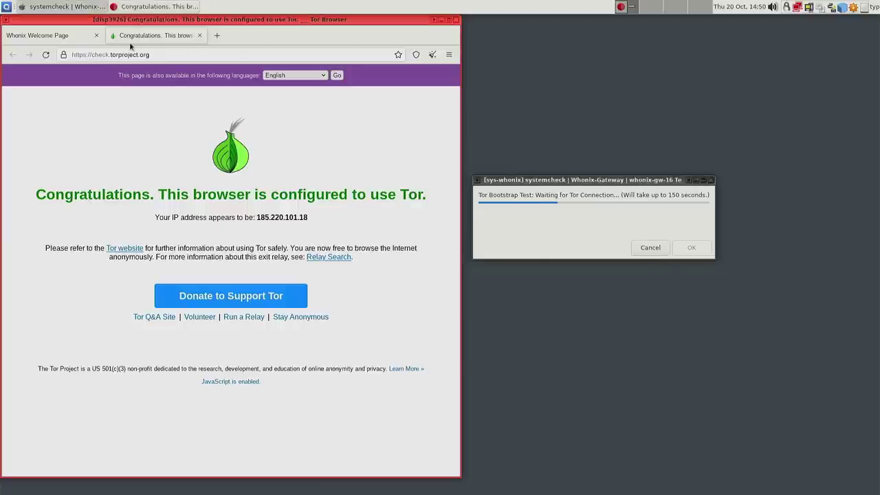
pyautogui.click(81, 36)
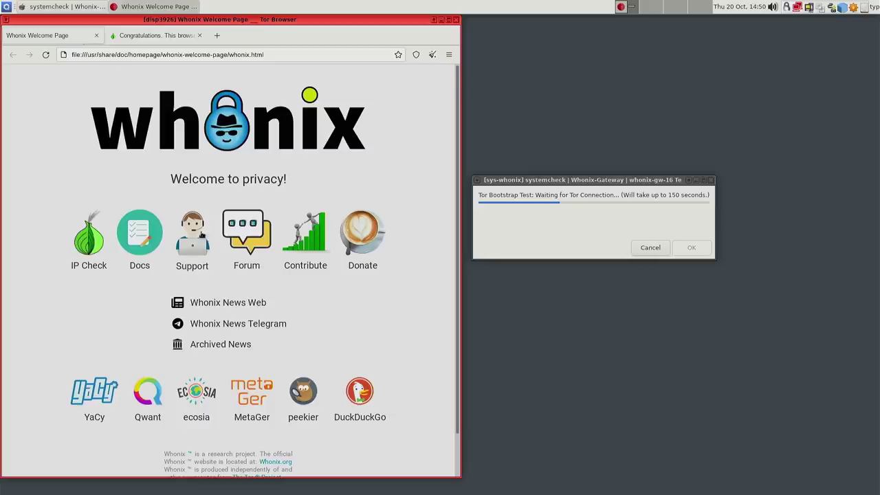
pyautogui.click(236, 304)
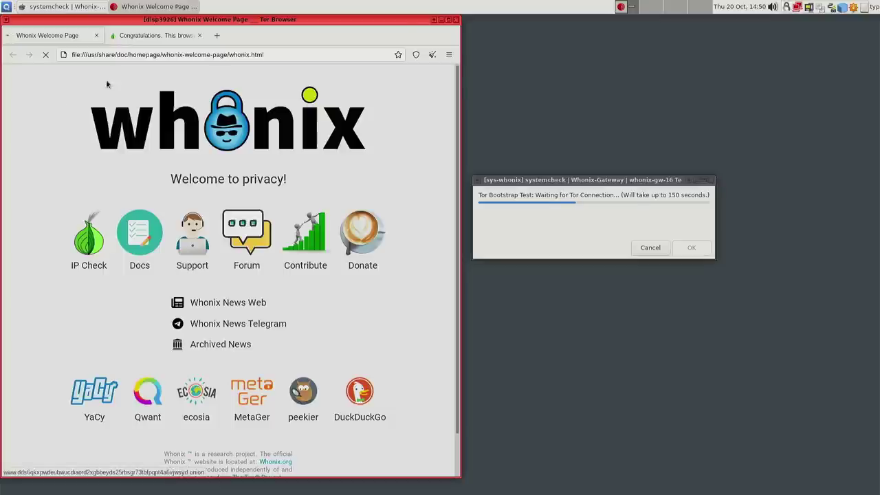
pyautogui.click(455, 20)
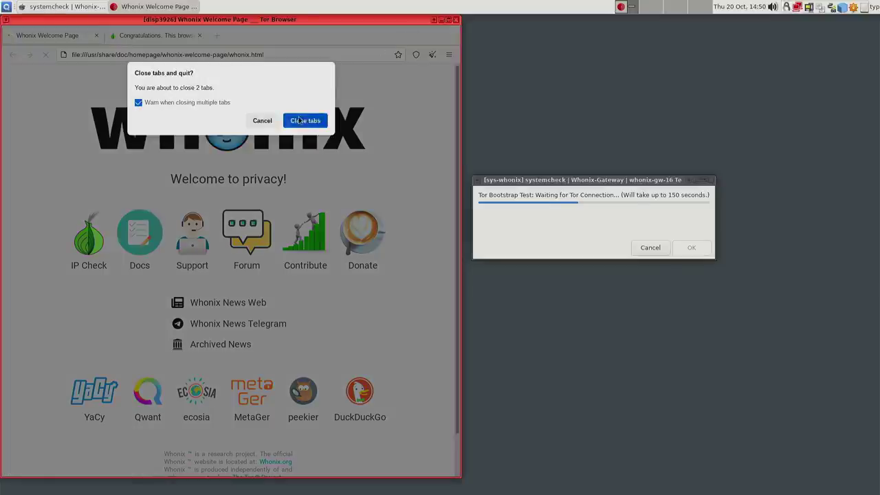
# - Confirm closing both Tor Browser tabs, then browse the Qubes menu to Qube: personal
pyautogui.click(298, 121)
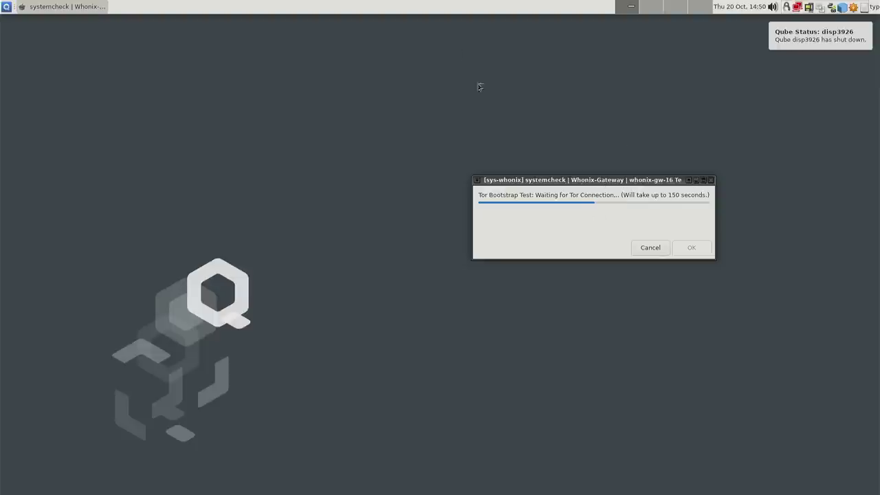
pyautogui.click(7, 7)
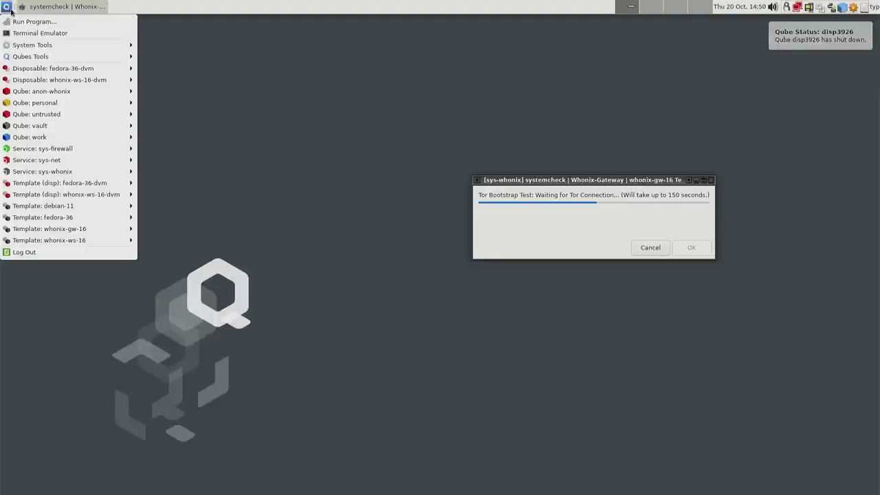
pyautogui.moveTo(66, 84)
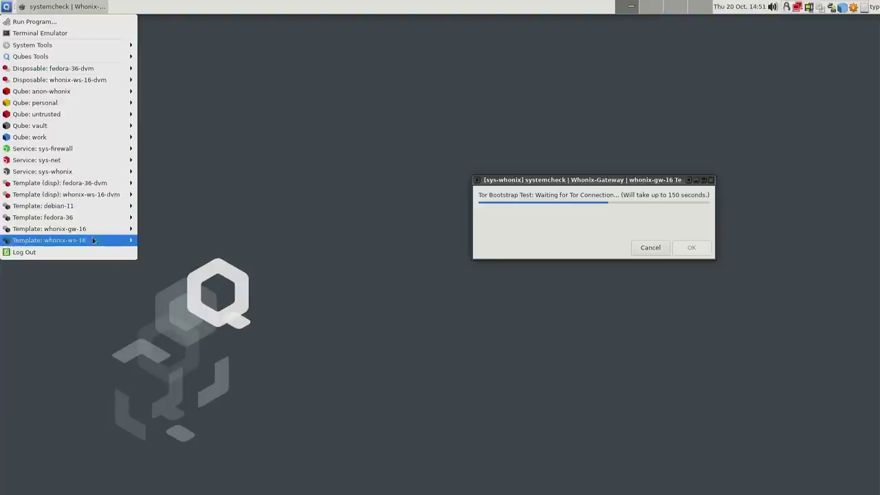
pyautogui.moveTo(54, 231)
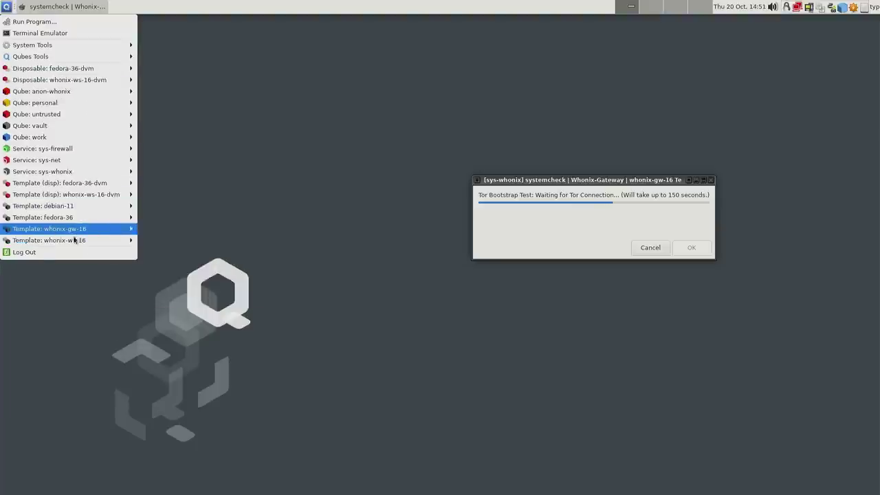
pyautogui.moveTo(76, 243)
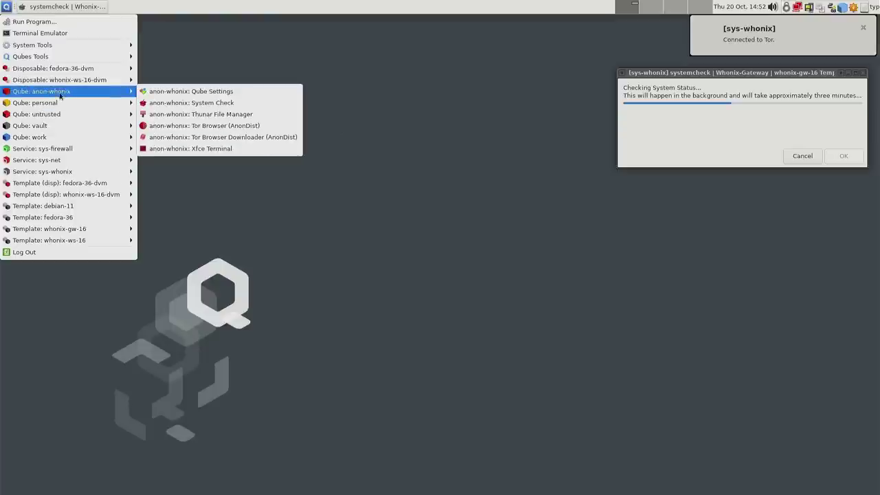
pyautogui.moveTo(80, 106)
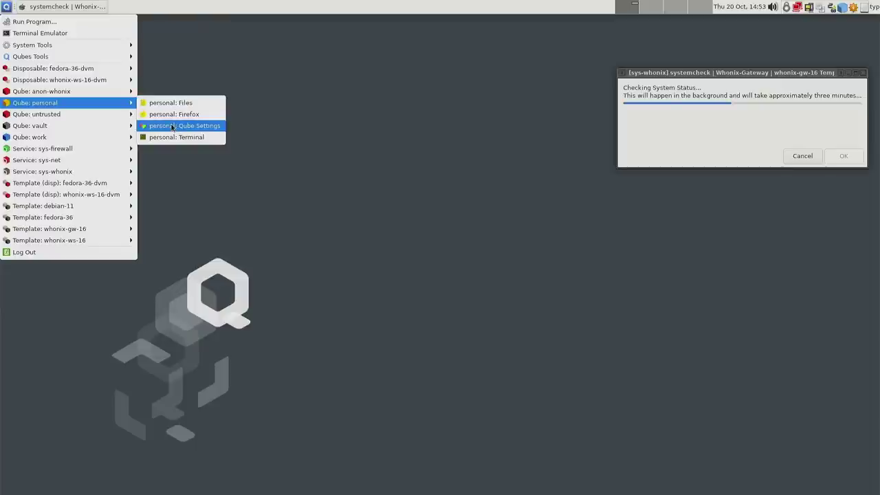
# - Open the personal qube's settings and reposition the window
pyautogui.click(172, 126)
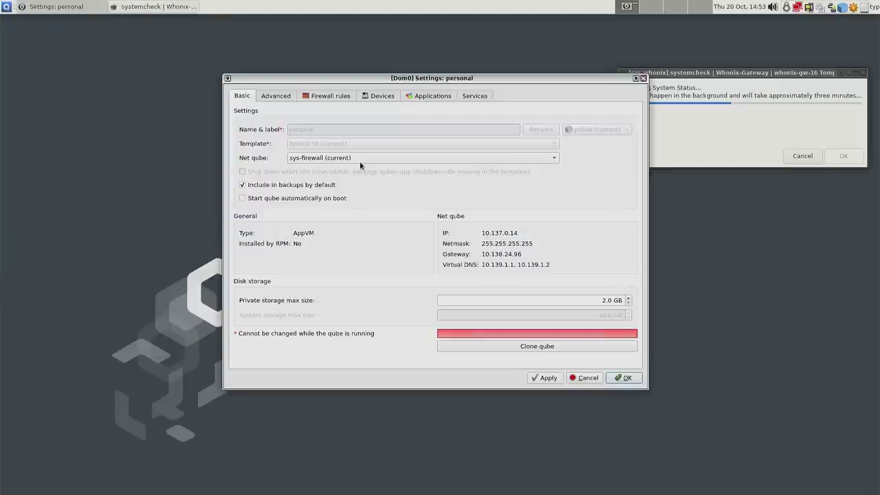
pyautogui.moveTo(373, 78); pyautogui.dragTo(312, 103)
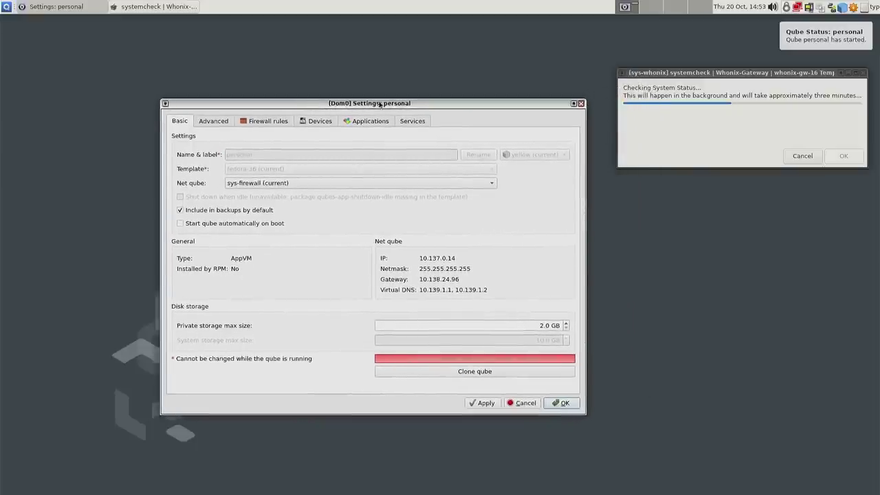
pyautogui.moveTo(393, 106); pyautogui.dragTo(473, 118)
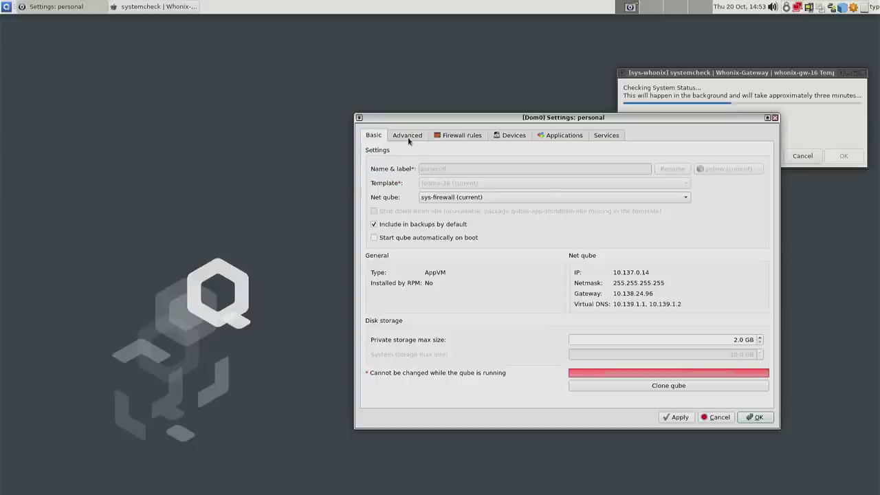
# - Dismiss the Whonix systemcheck warning and view personal's net qube choices, leaving sys-firewall
pyautogui.click(439, 197)
pyautogui.click(282, 136)
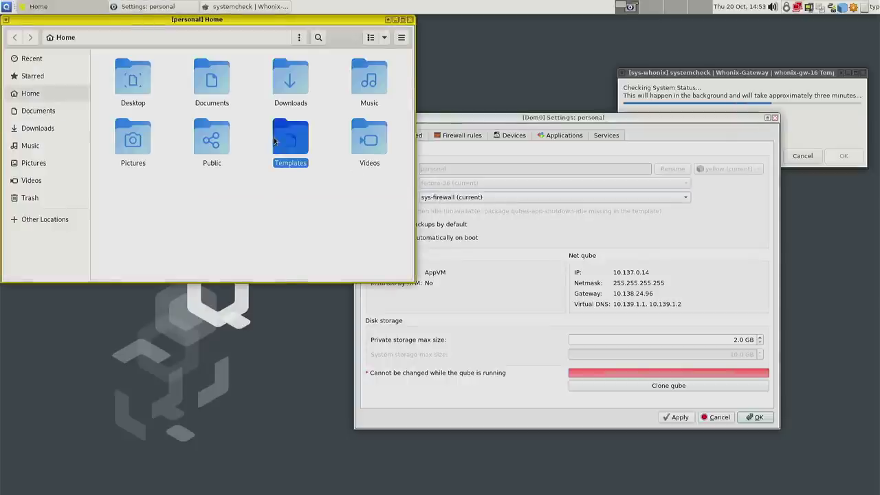
pyautogui.click(492, 121)
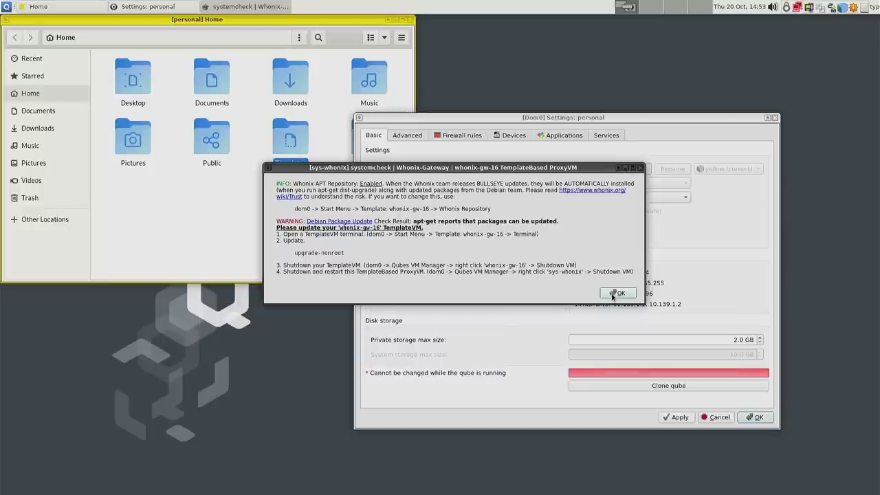
pyautogui.click(613, 294)
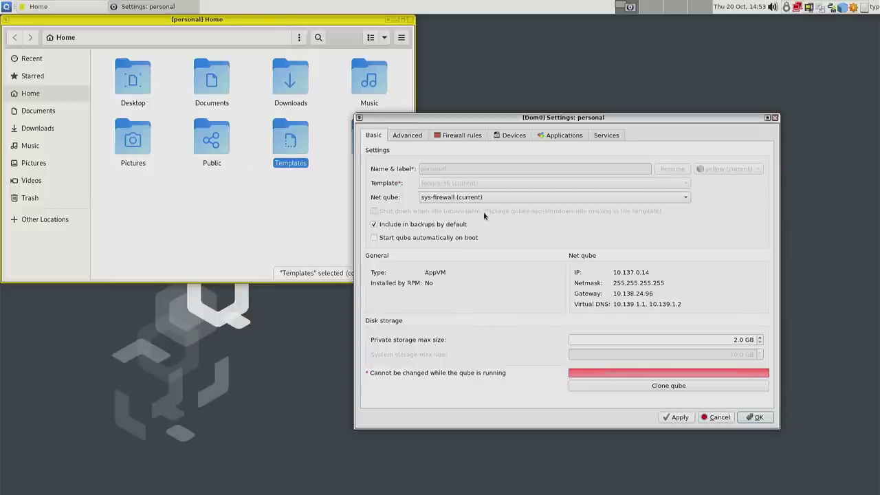
pyautogui.click(454, 196)
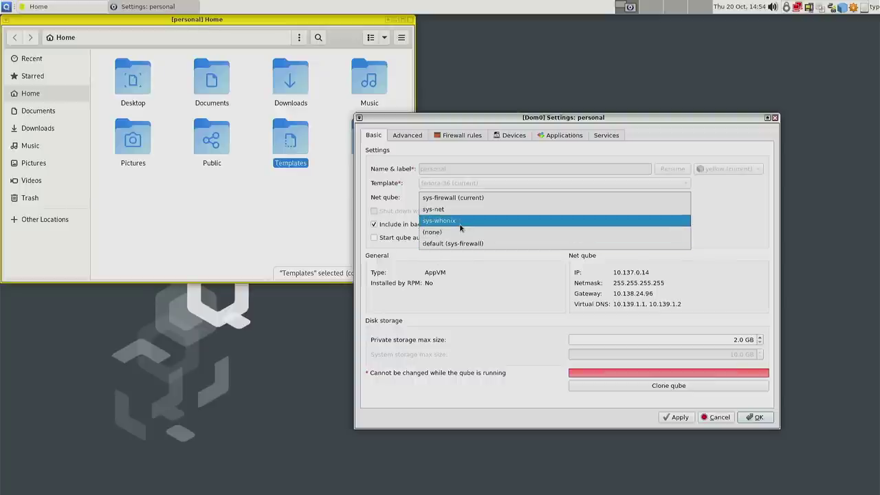
pyautogui.click(470, 278)
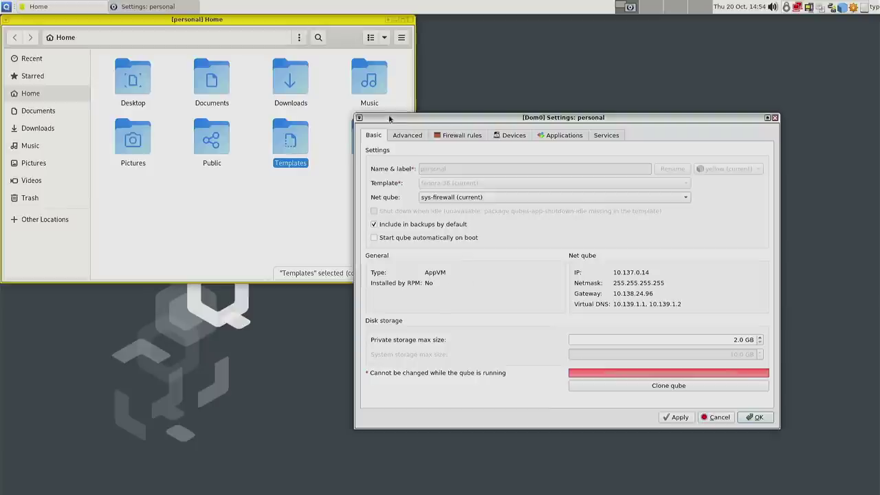
pyautogui.click(410, 137)
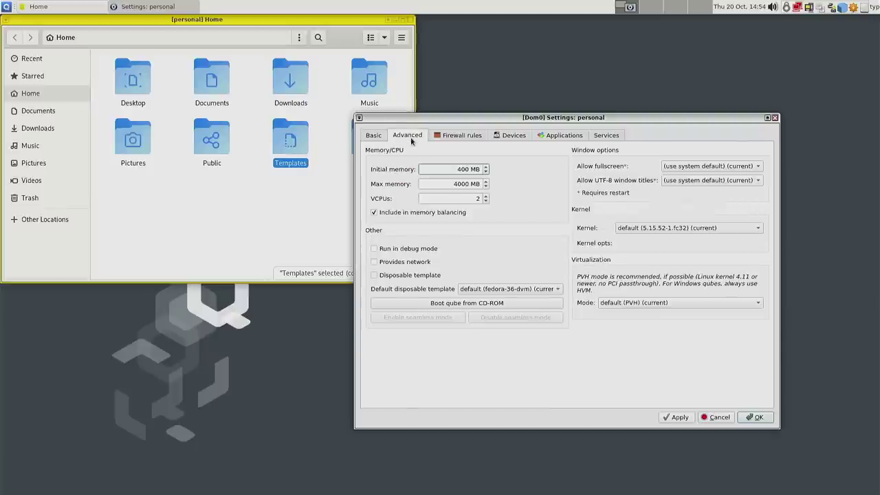
pyautogui.click(375, 137)
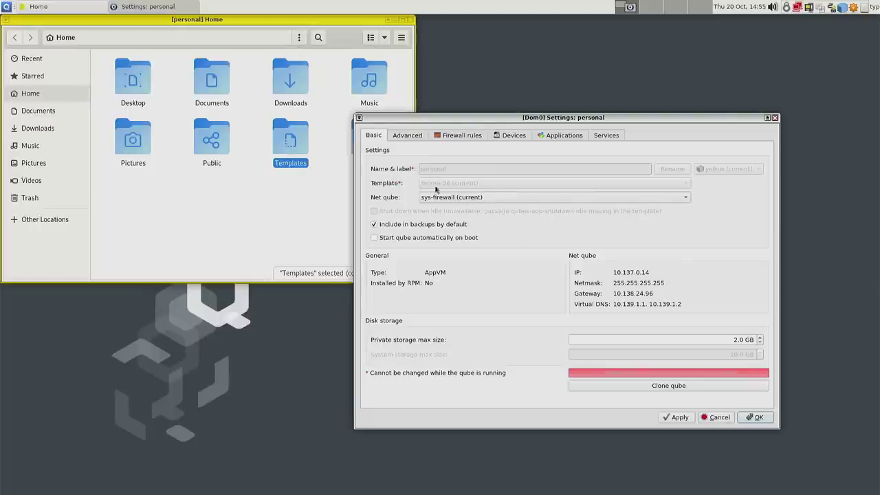
pyautogui.click(443, 200)
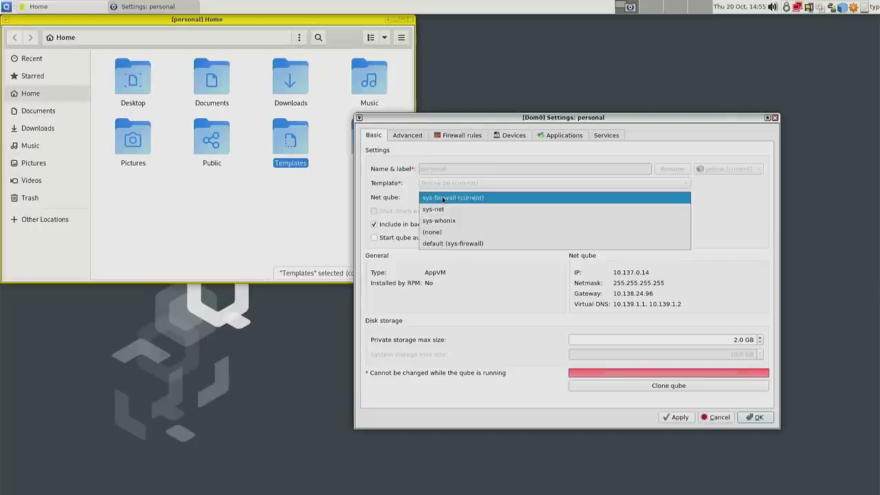
pyautogui.click(654, 323)
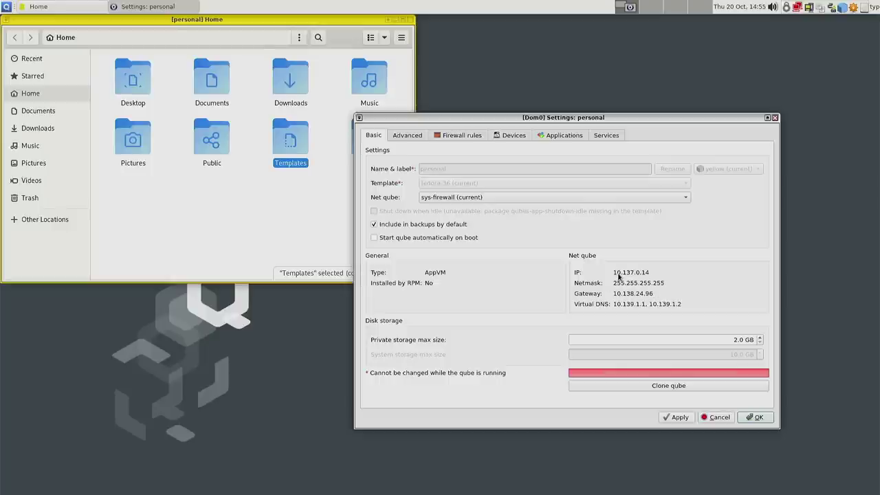
pyautogui.click(5, 6)
pyautogui.moveTo(100, 183)
pyautogui.moveTo(83, 137)
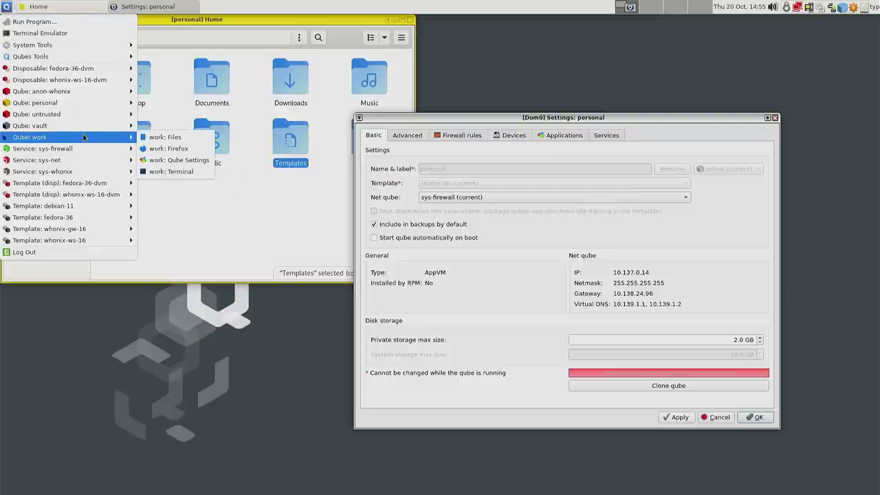
pyautogui.click(654, 253)
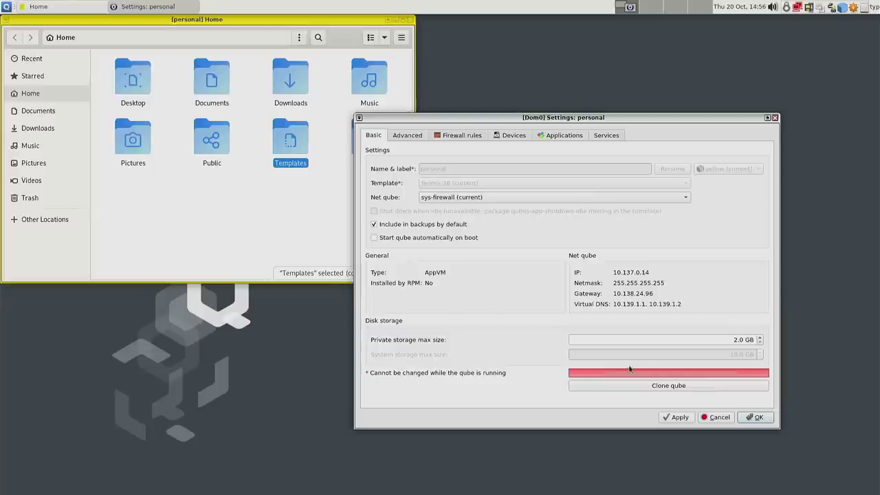
# - Clone the personal qube as 'verein', acknowledge the success message, and locate verein in the menu
pyautogui.click(661, 386)
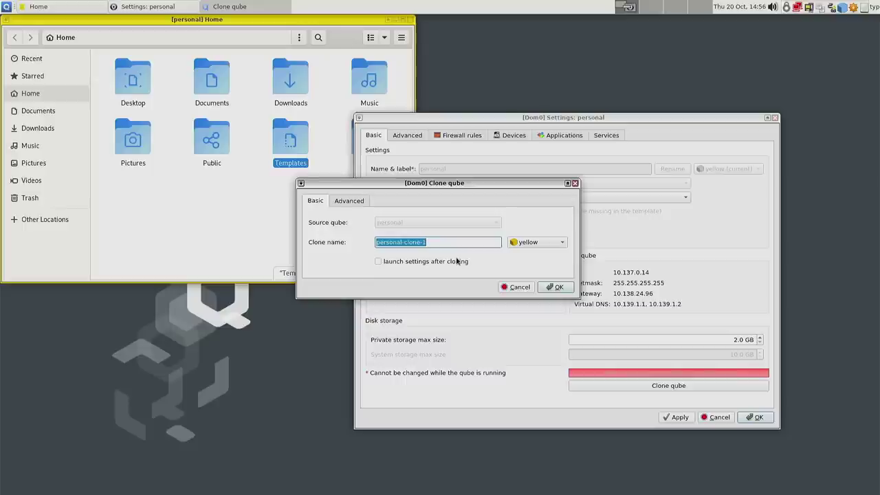
pyautogui.write('V')
pyautogui.write('verein')
pyautogui.click(556, 287)
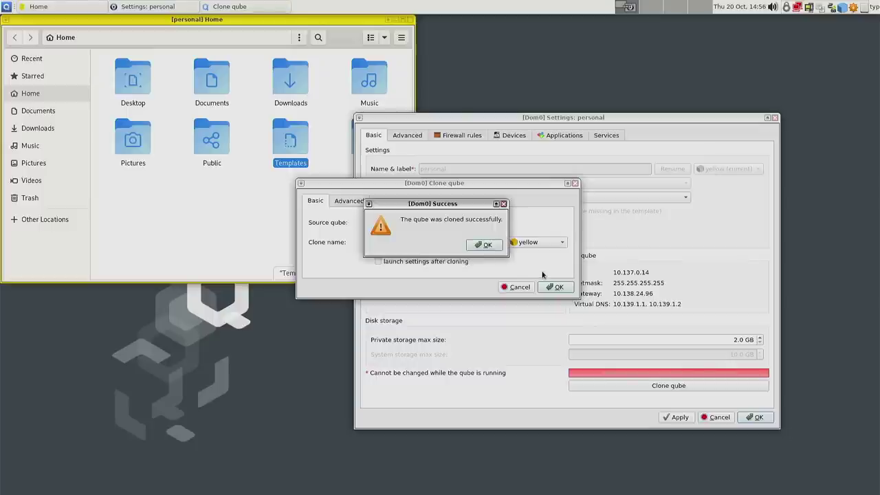
pyautogui.click(484, 245)
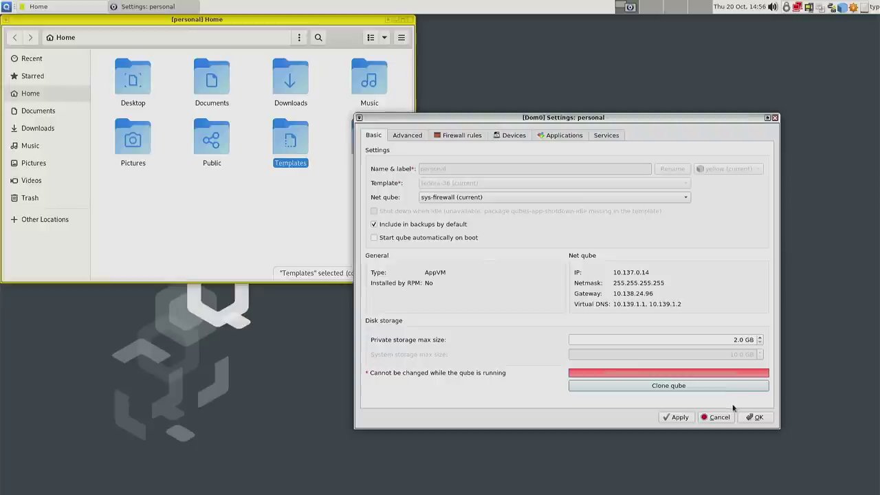
pyautogui.click(4, 7)
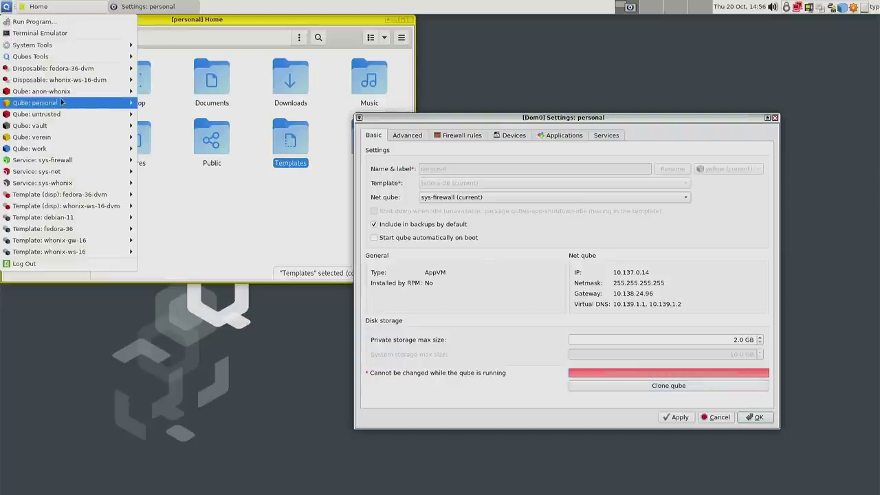
pyautogui.moveTo(54, 138)
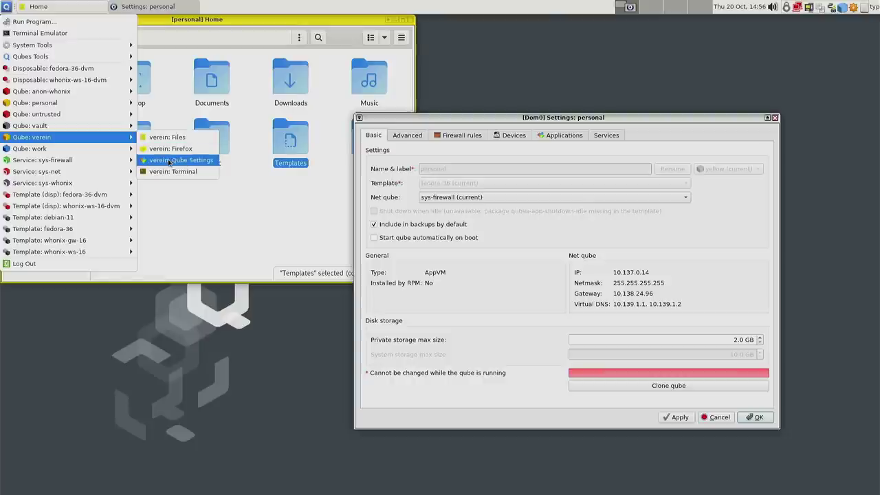
# - Open verein's settings beside personal's and close the personal file manager
pyautogui.click(168, 163)
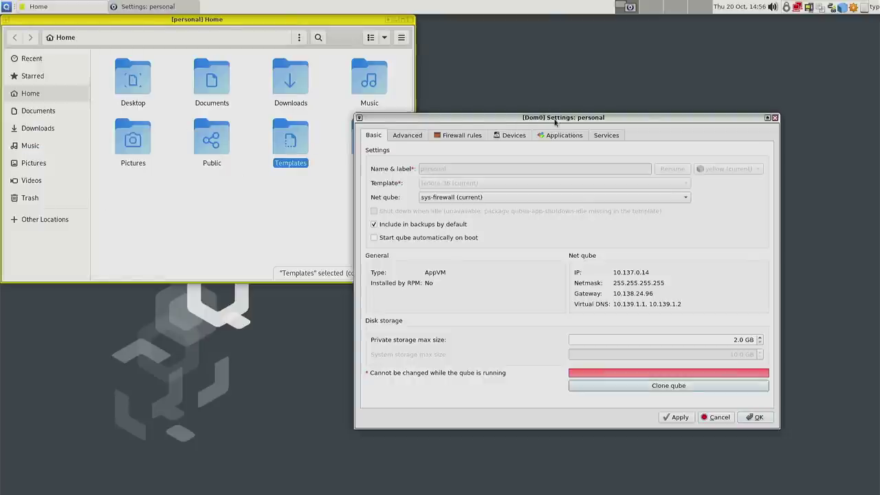
pyautogui.moveTo(521, 79); pyautogui.dragTo(318, 100)
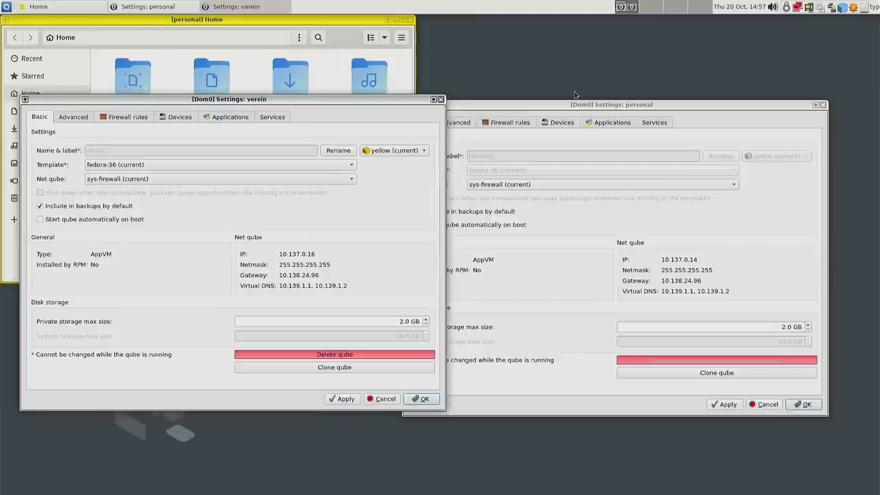
pyautogui.moveTo(609, 105); pyautogui.dragTo(642, 95)
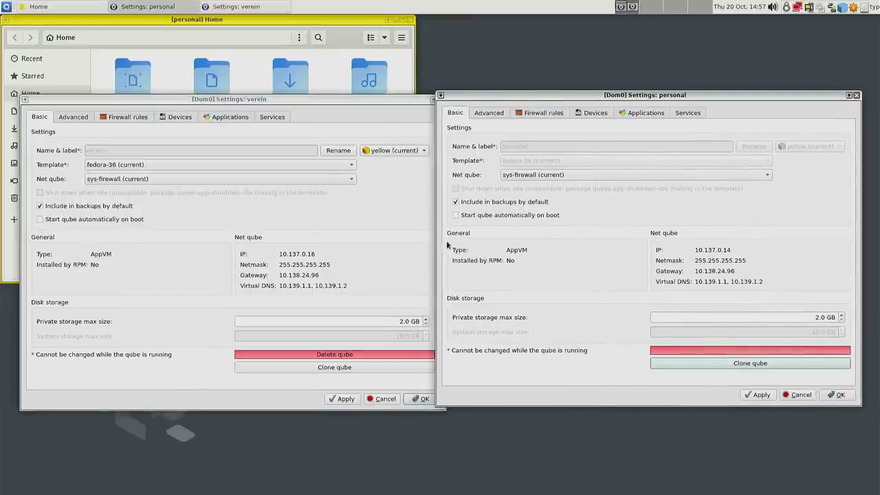
pyautogui.click(304, 258)
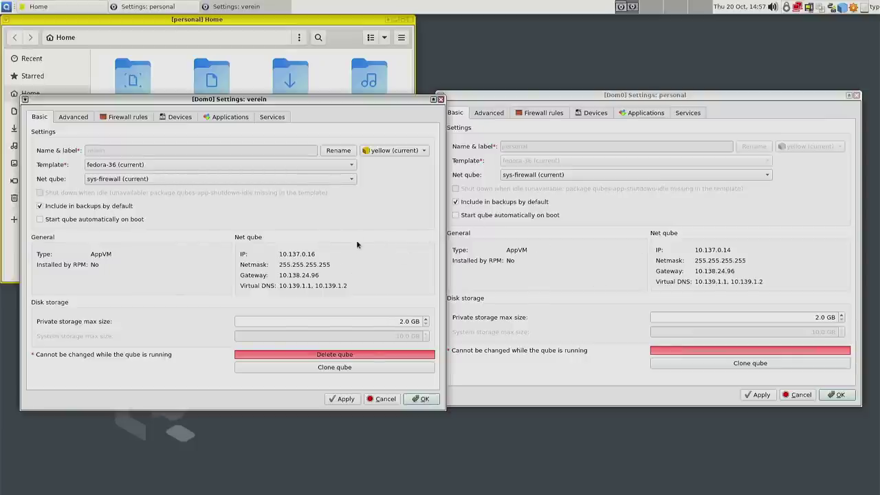
pyautogui.click(316, 46)
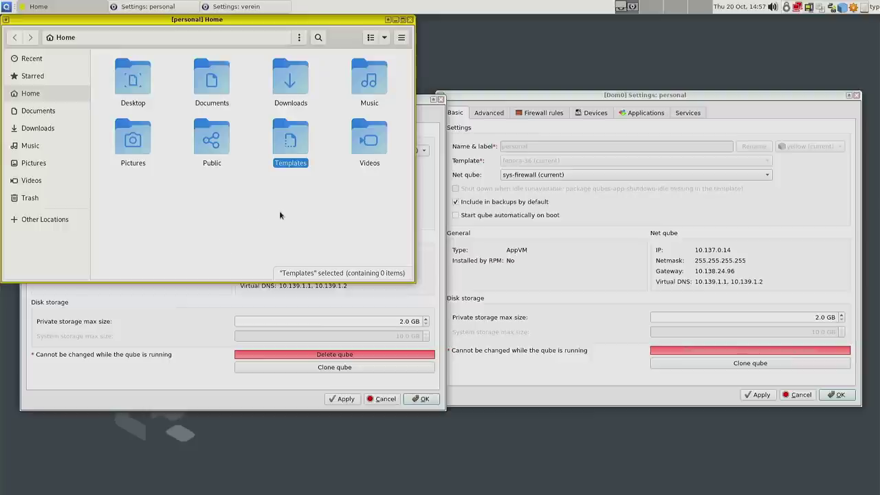
pyautogui.click(260, 213)
pyautogui.click(217, 301)
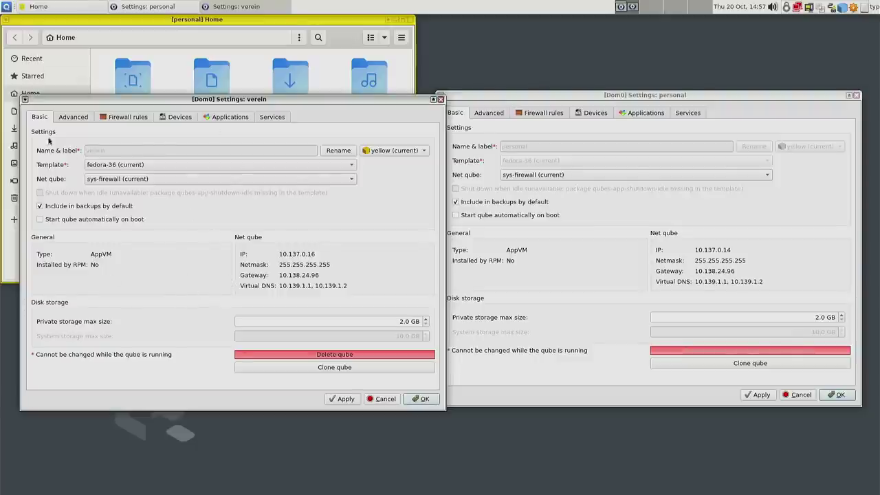
pyautogui.click(5, 8)
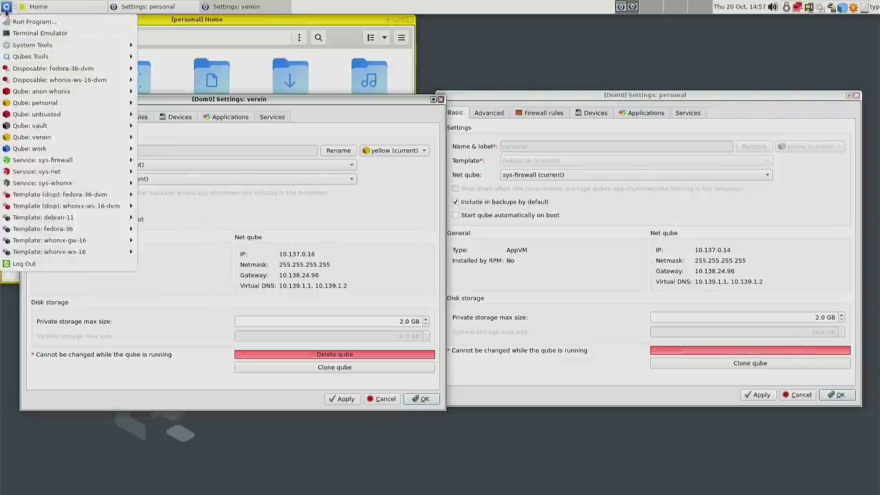
pyautogui.click(411, 21)
pyautogui.click(411, 20)
# - Open the work qube's settings for comparison, then close them
pyautogui.click(3, 5)
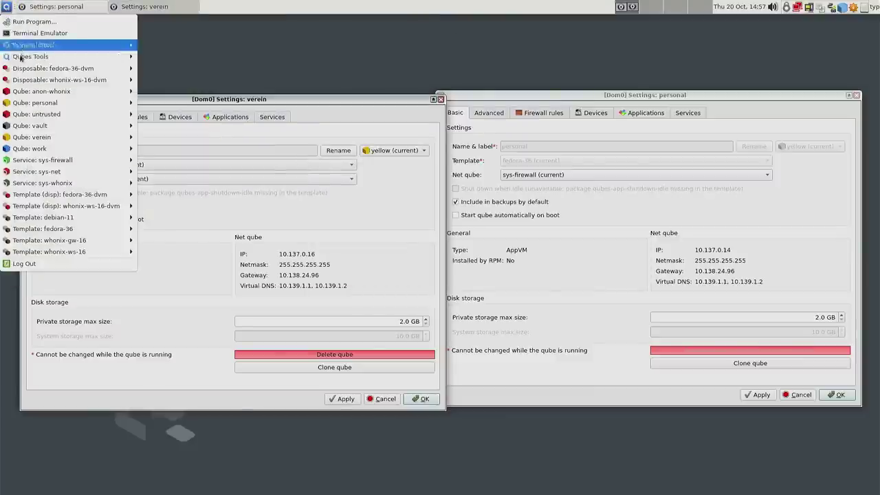
pyautogui.moveTo(29, 150)
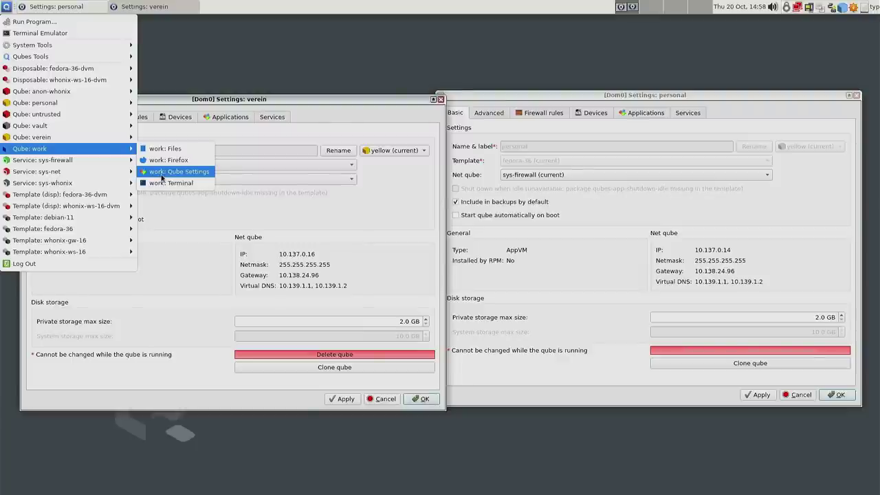
pyautogui.click(162, 178)
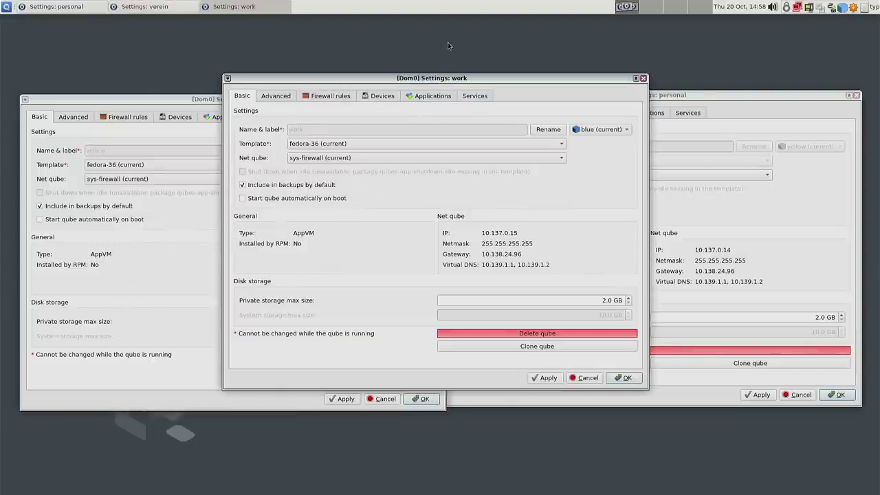
pyautogui.moveTo(454, 84); pyautogui.dragTo(475, 29)
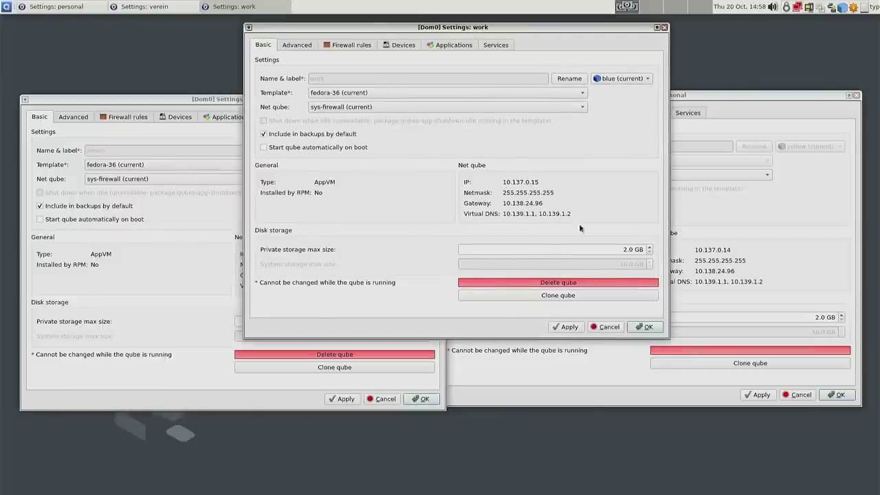
pyautogui.click(777, 260)
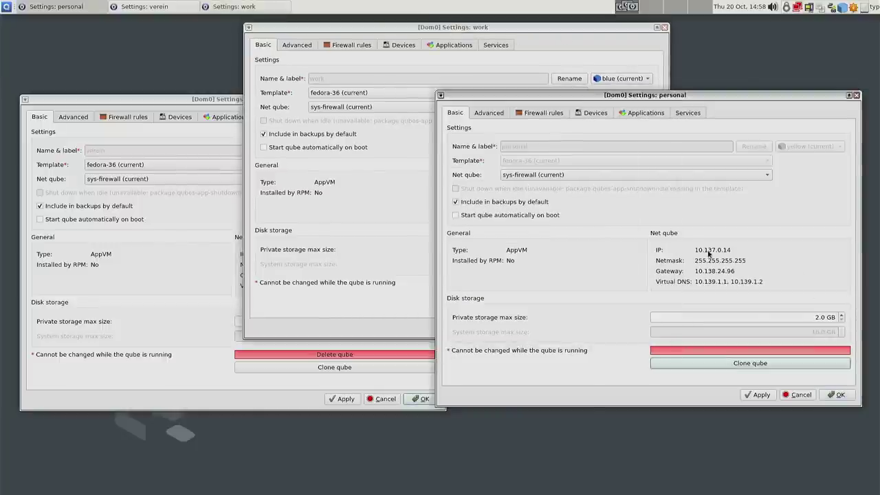
pyautogui.click(124, 231)
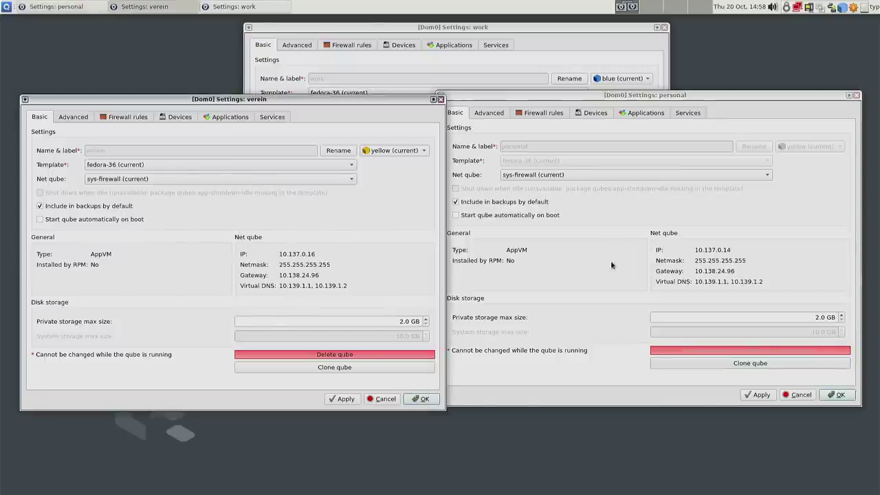
pyautogui.click(526, 45)
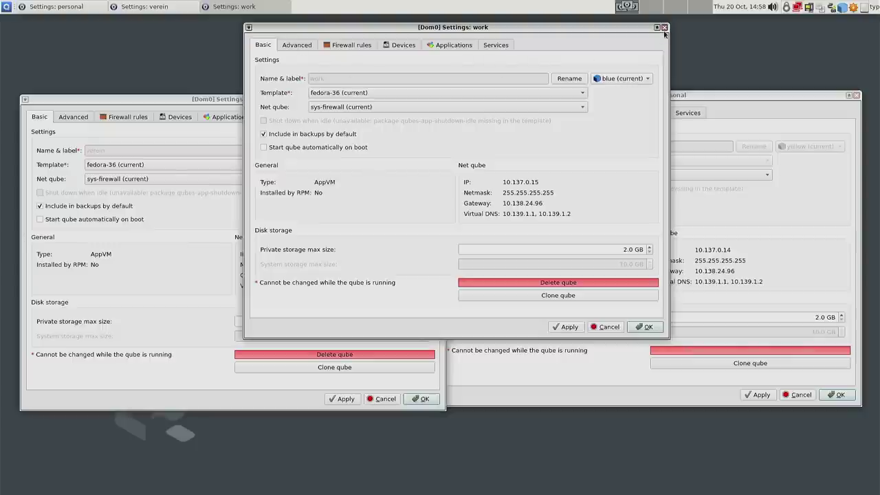
pyautogui.click(664, 29)
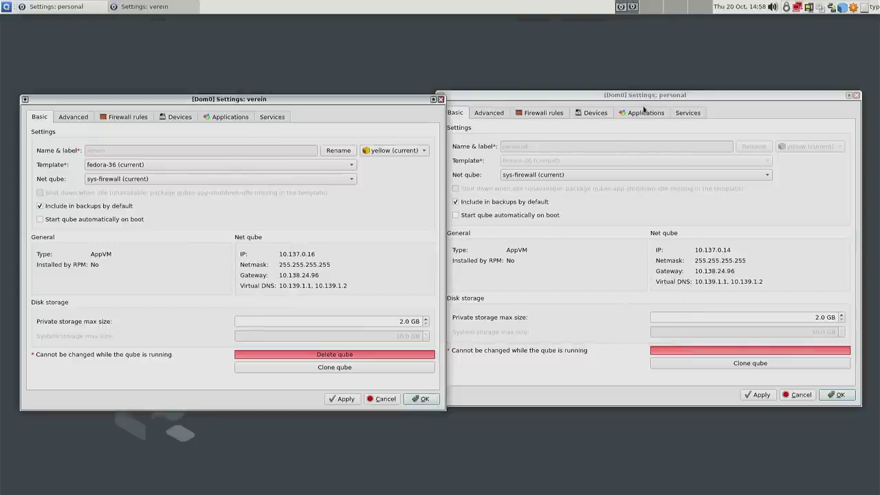
# - Compare the Applications and Devices tabs of the personal and verein settings
pyautogui.click(642, 113)
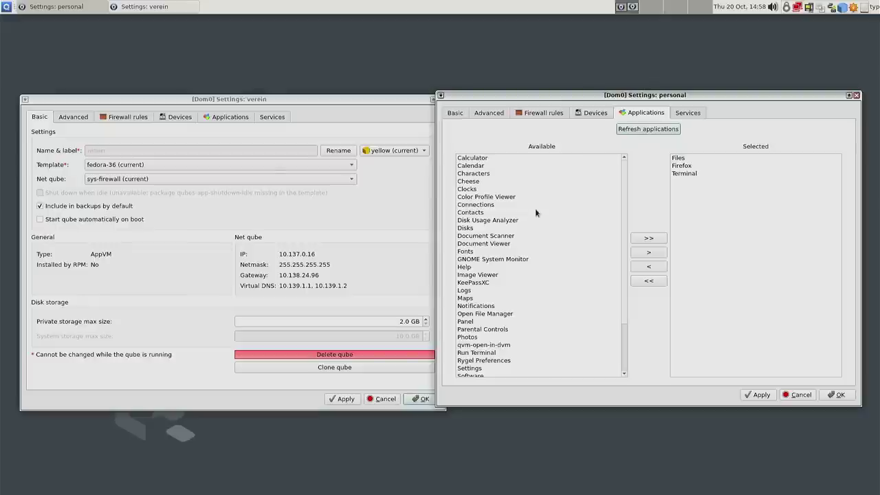
pyautogui.click(596, 114)
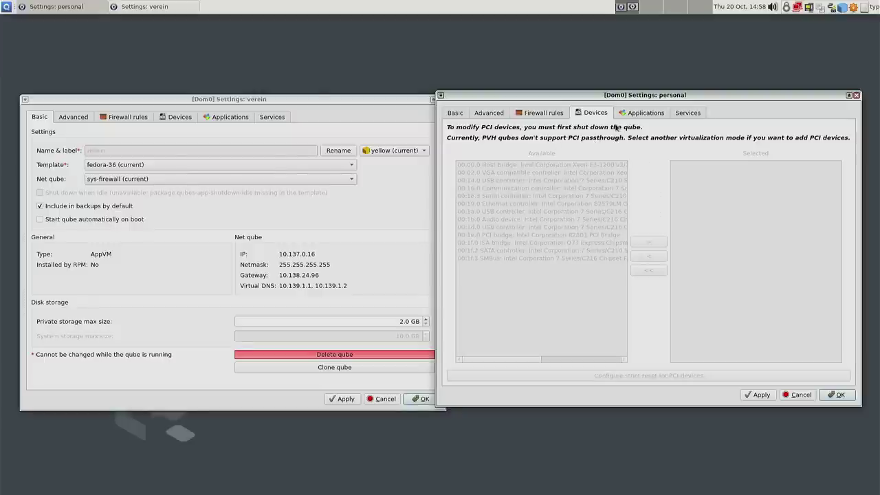
pyautogui.click(227, 117)
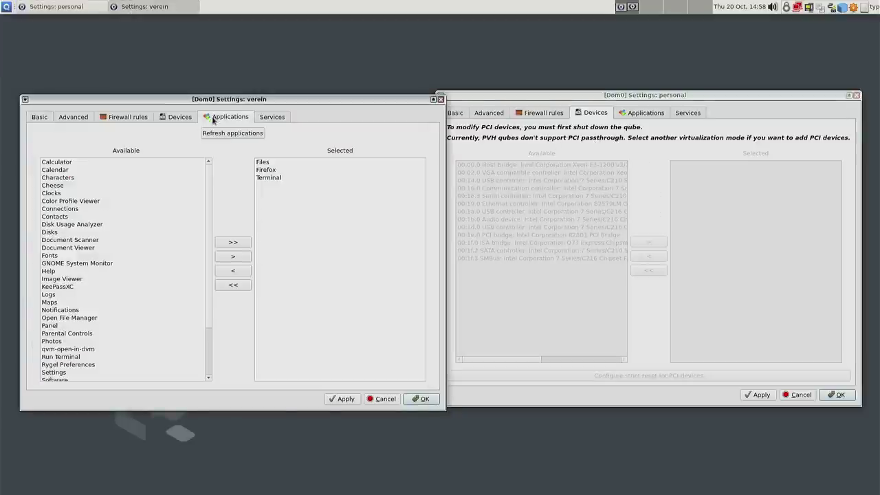
pyautogui.click(178, 117)
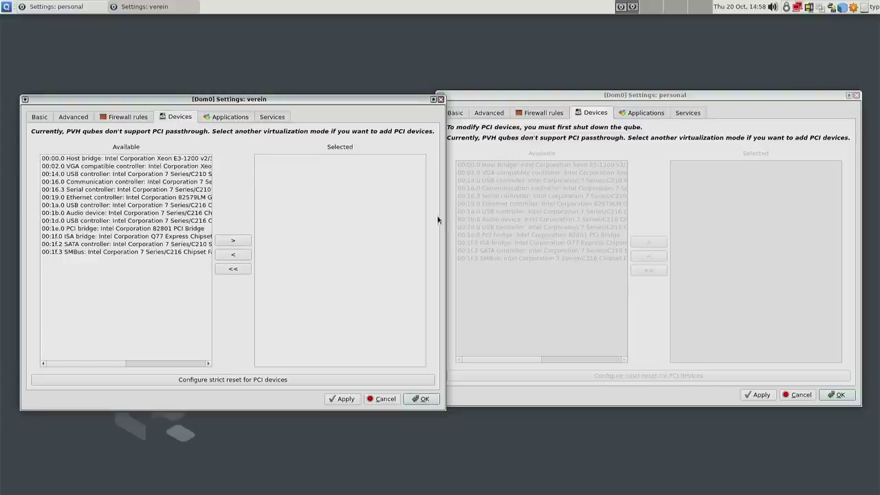
pyautogui.click(638, 114)
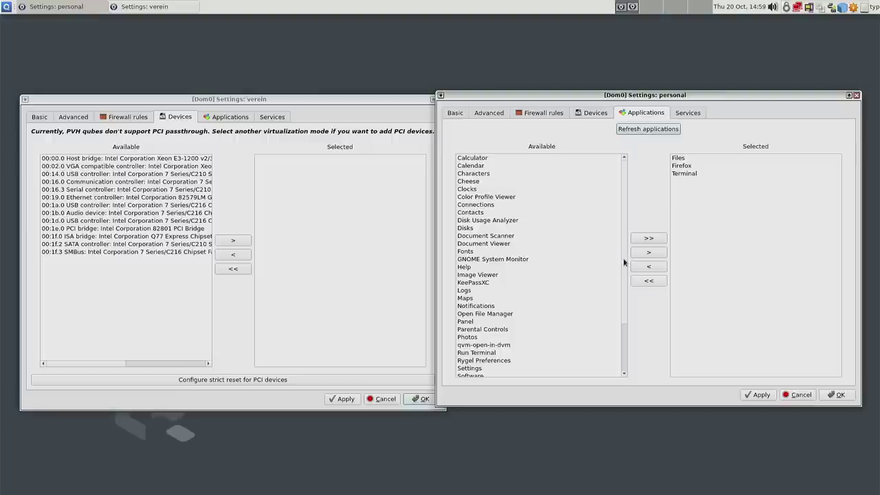
# - Move Calculator and KeePassXC into personal's selected applications
pyautogui.moveTo(625, 263); pyautogui.dragTo(634, 312)
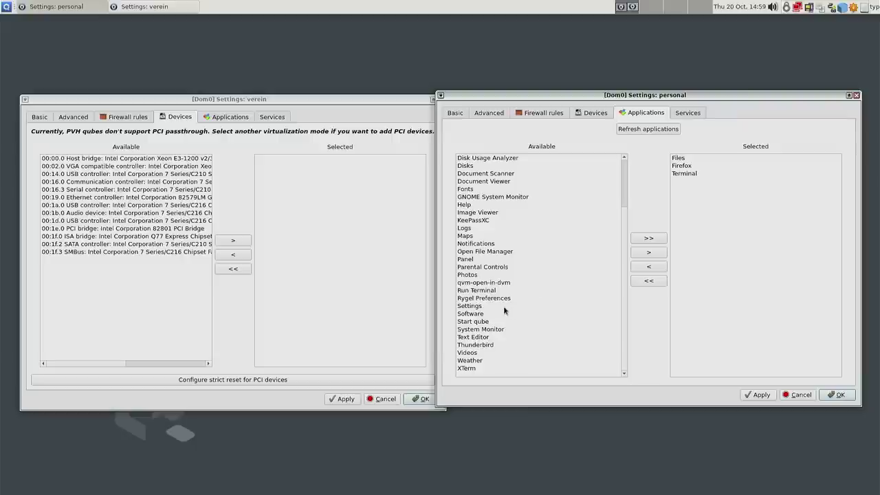
pyautogui.scroll(3, 503, 305)
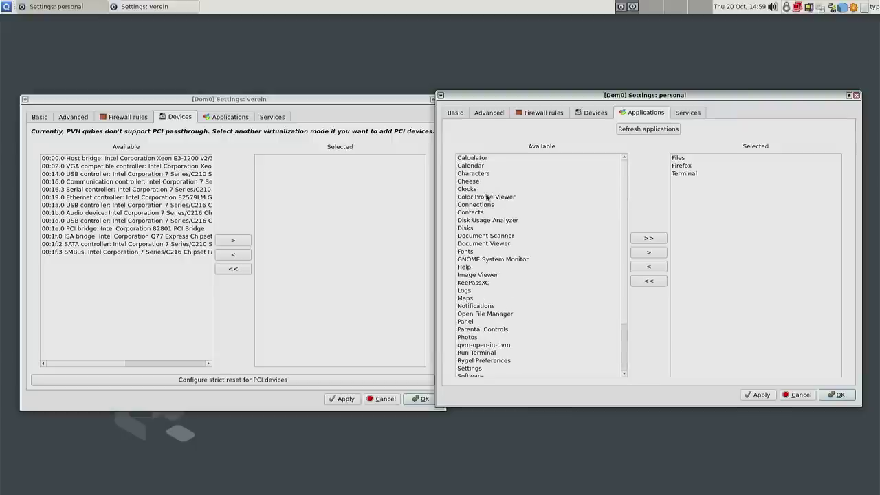
pyautogui.click(469, 158)
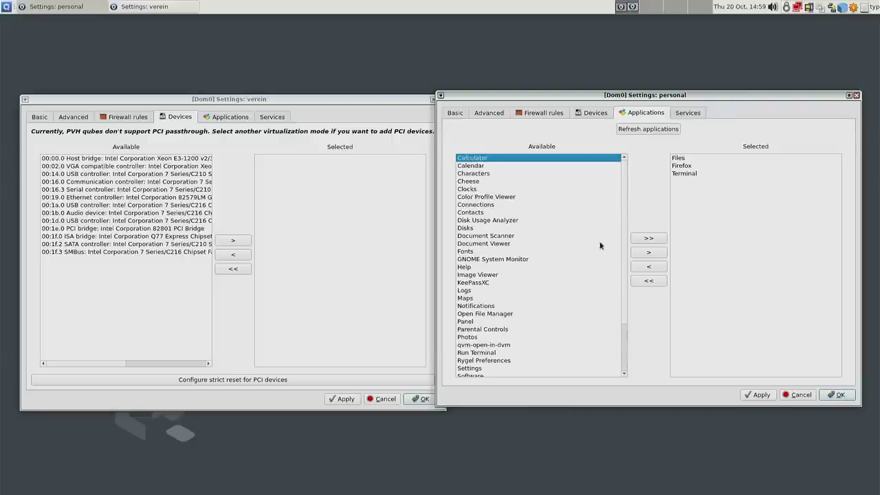
pyautogui.click(641, 258)
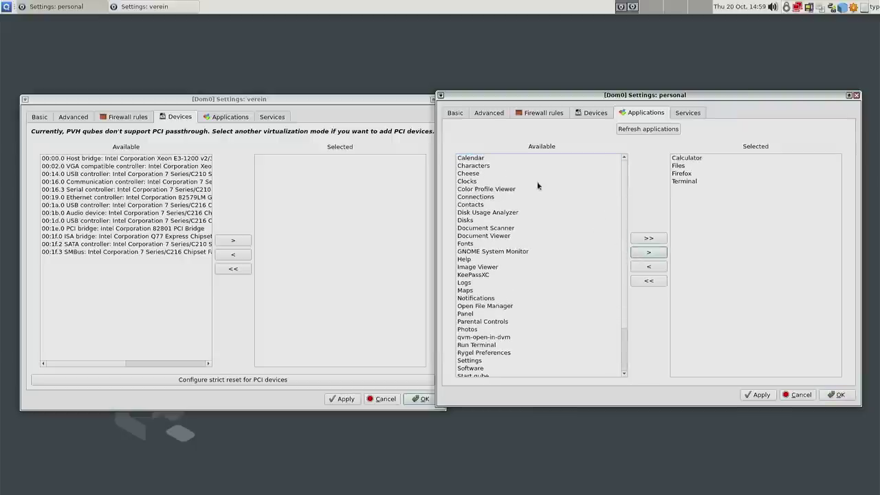
pyautogui.click(482, 275)
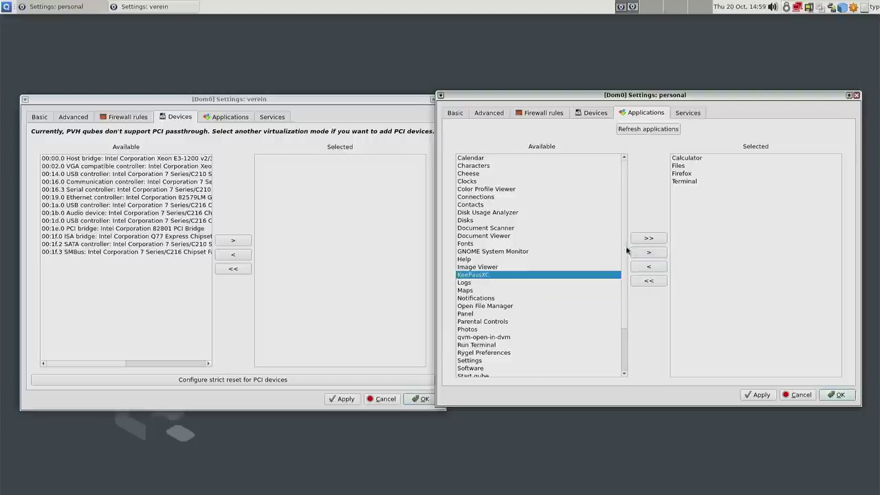
pyautogui.click(648, 253)
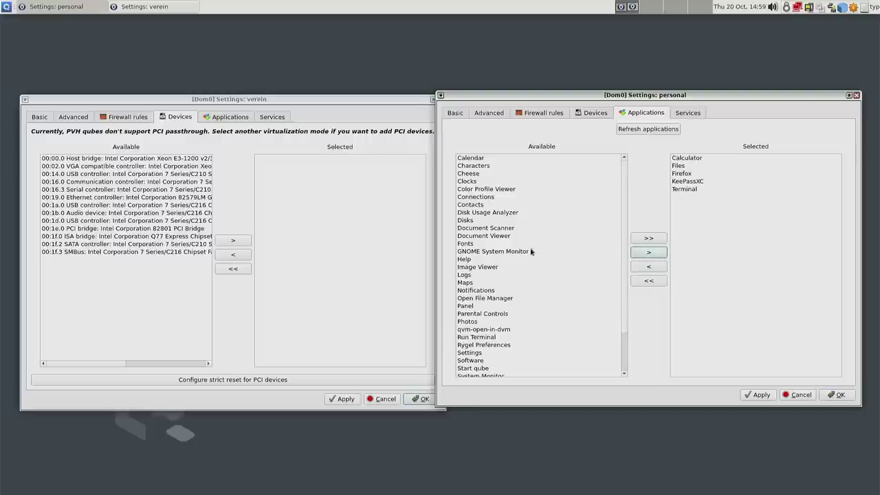
pyautogui.scroll(-1, 501, 274)
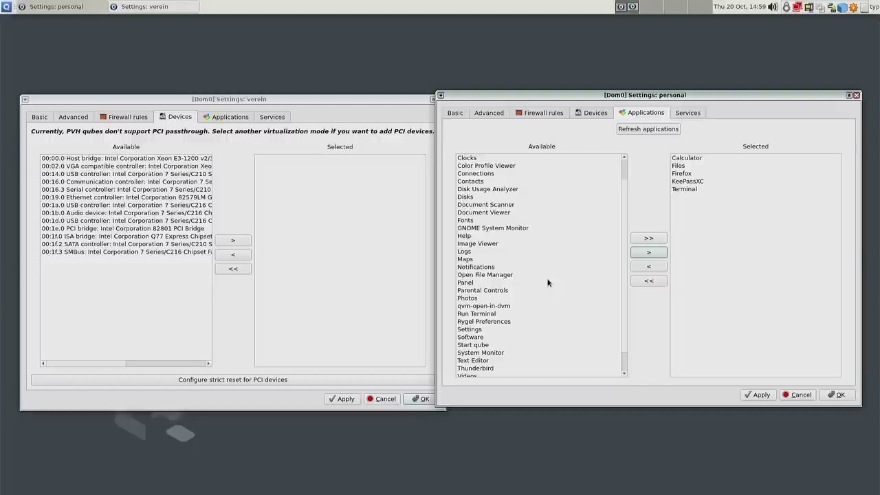
pyautogui.click(377, 289)
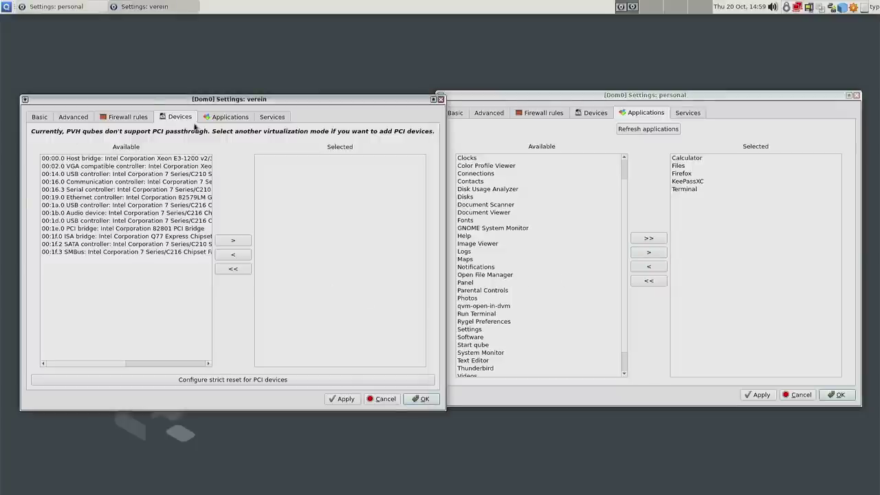
# - Move Disks and Maps into verein's selected applications, then save and close the verein and personal settings
pyautogui.click(225, 119)
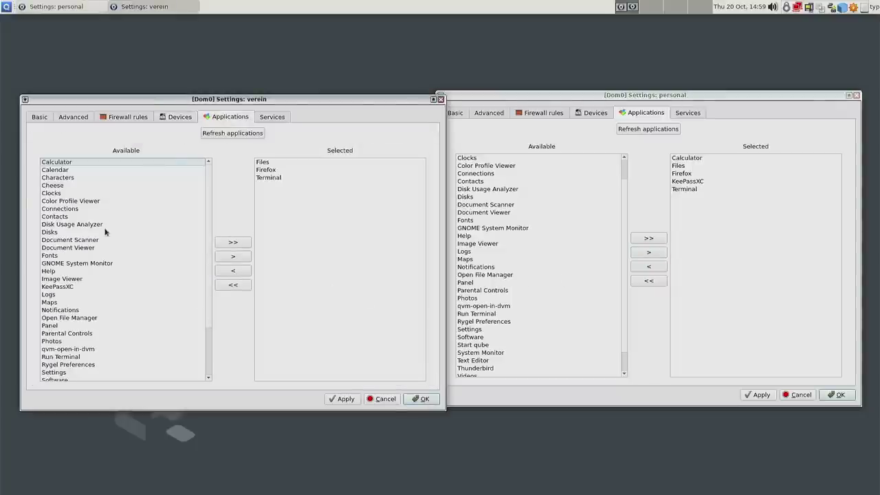
pyautogui.click(51, 233)
pyautogui.click(235, 256)
pyautogui.scroll(-3, 130, 255)
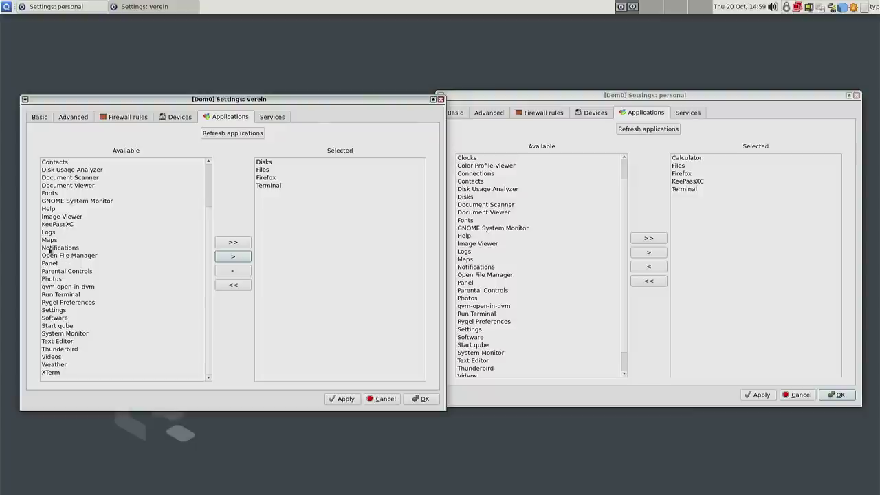
pyautogui.click(49, 241)
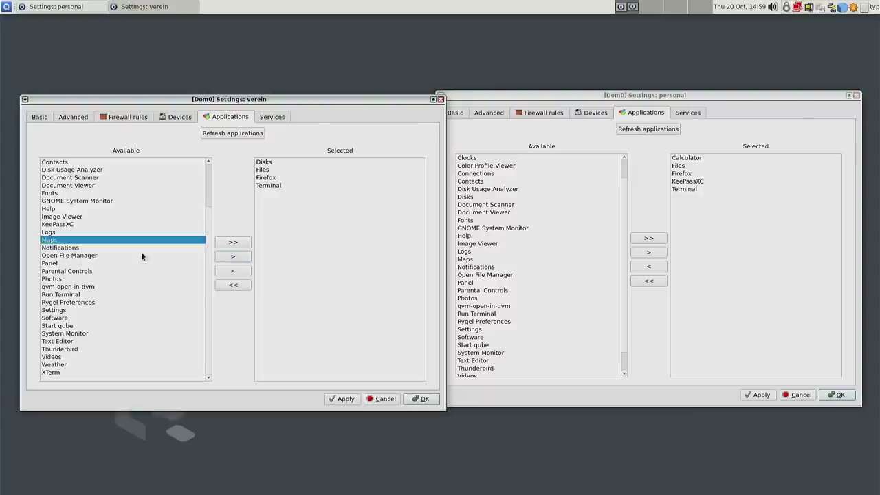
pyautogui.click(234, 257)
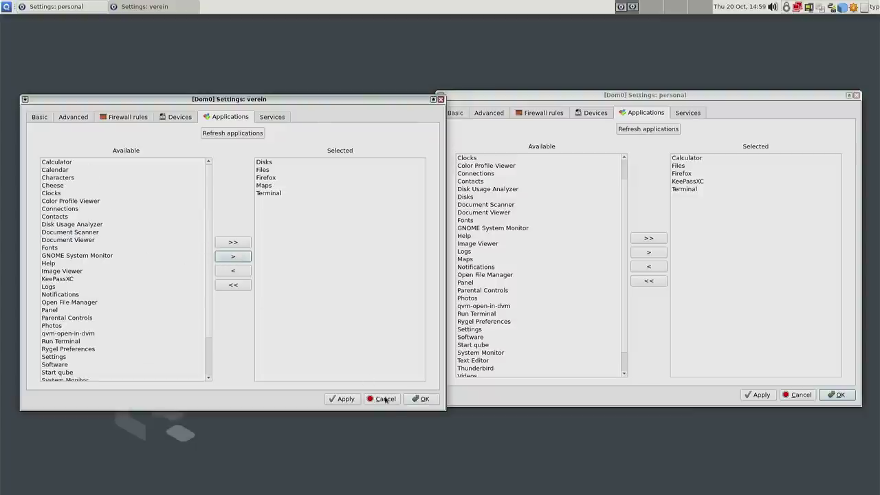
pyautogui.click(343, 400)
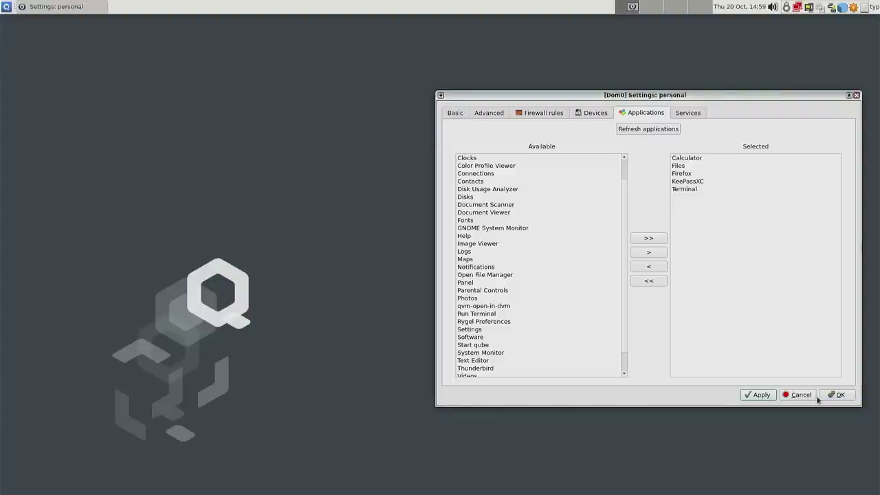
pyautogui.click(835, 395)
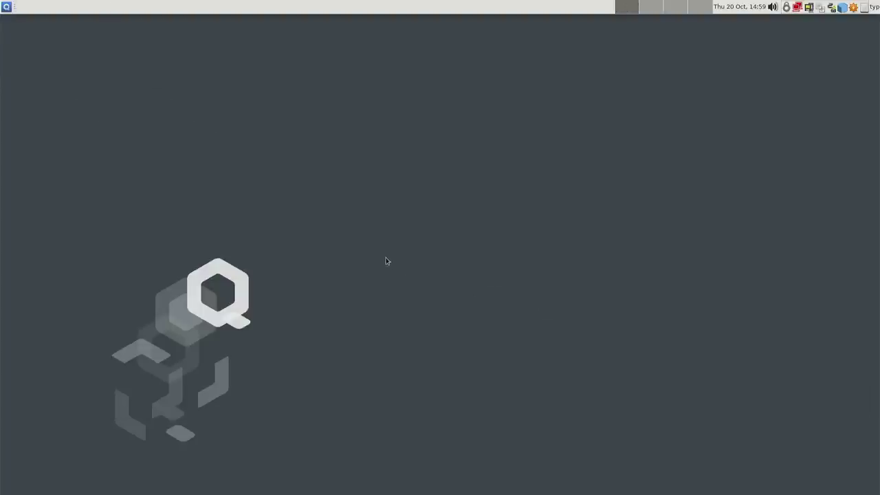
# - Launch Calculator in the personal qube and check its About Calculator version information
pyautogui.click(6, 7)
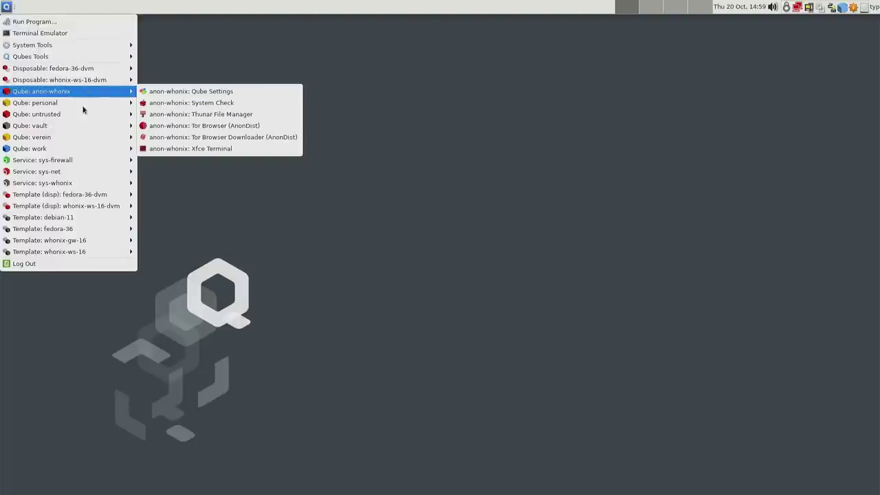
pyautogui.moveTo(79, 105)
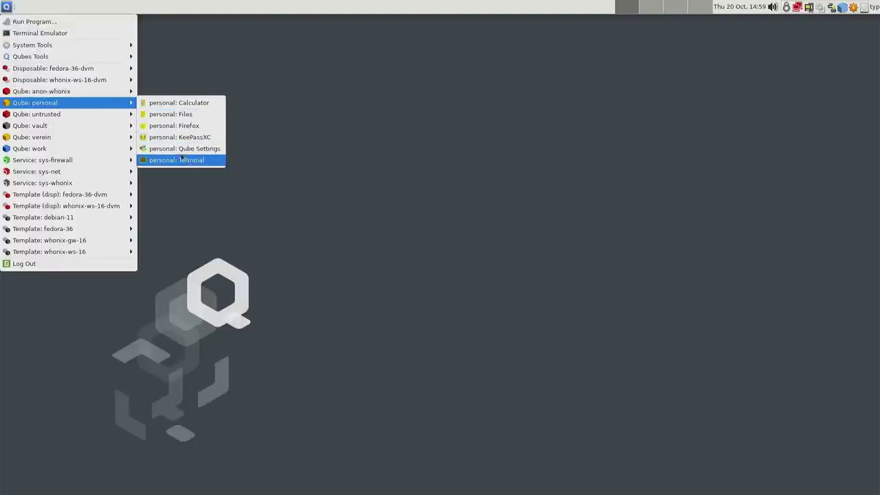
pyautogui.click(176, 103)
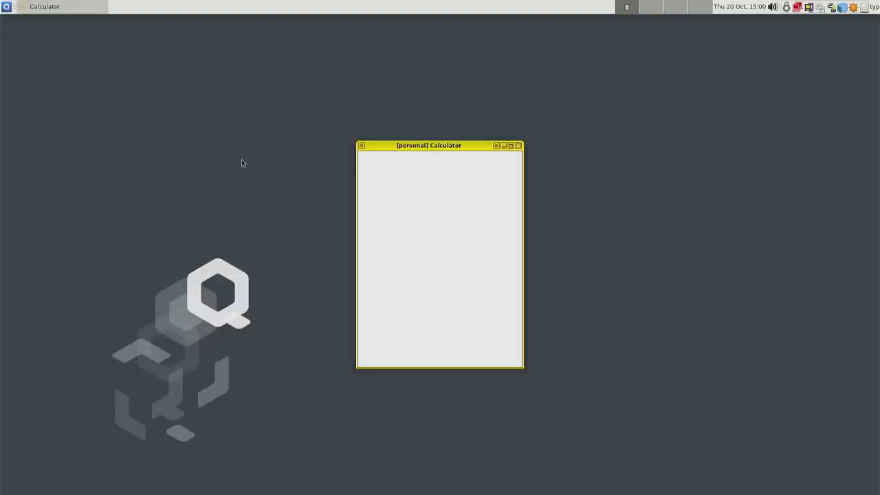
pyautogui.moveTo(433, 147); pyautogui.dragTo(276, 66)
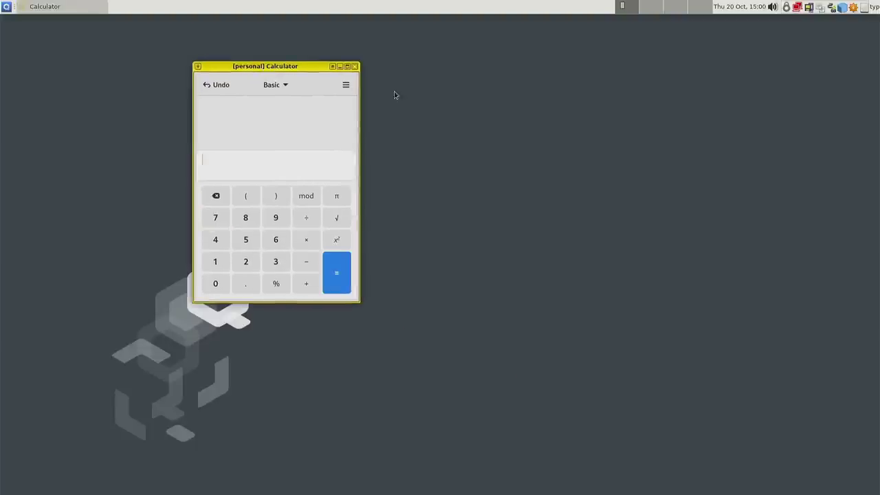
pyautogui.click(346, 84)
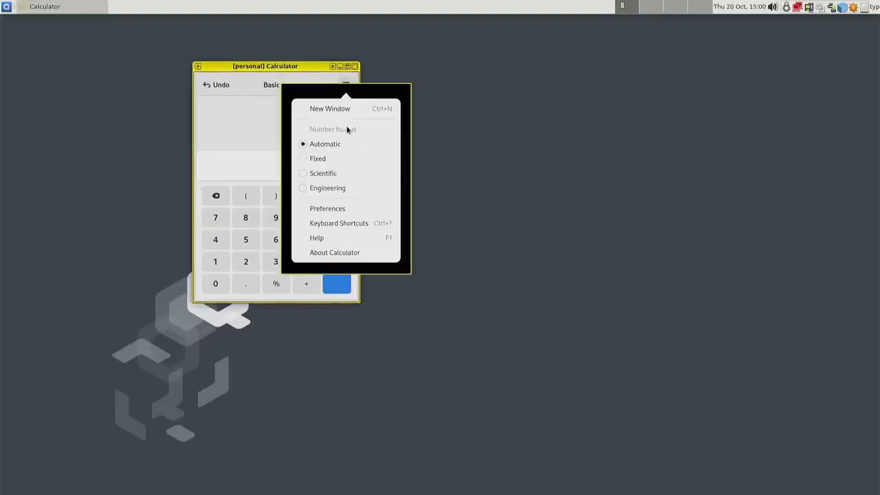
pyautogui.click(332, 254)
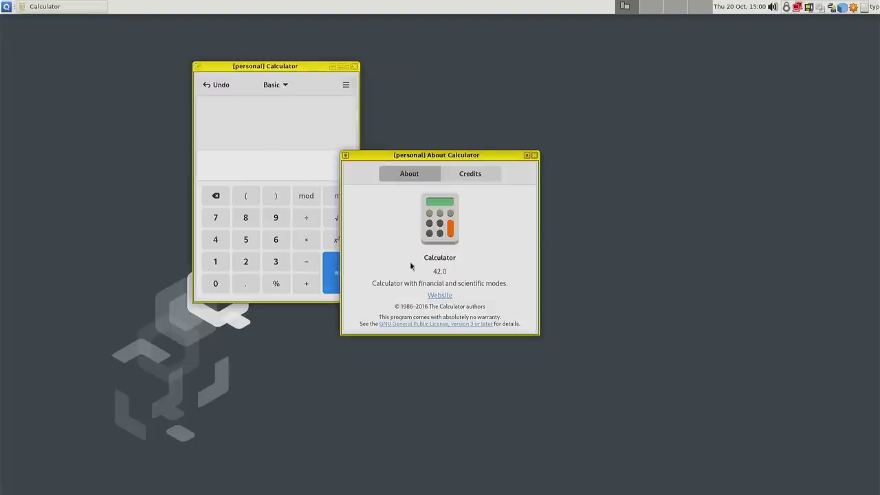
pyautogui.click(533, 157)
# - Launch Maps from the verein qube in the Qubes menu
pyautogui.click(4, 6)
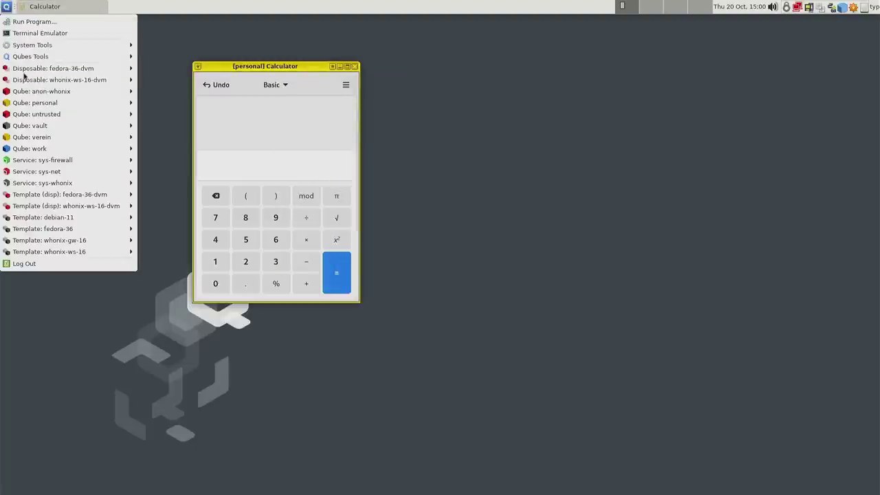
pyautogui.moveTo(66, 141)
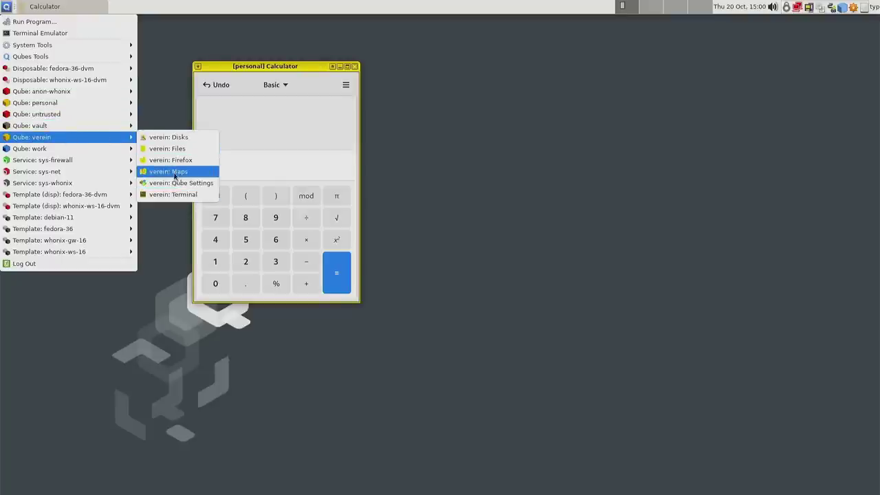
pyautogui.click(171, 171)
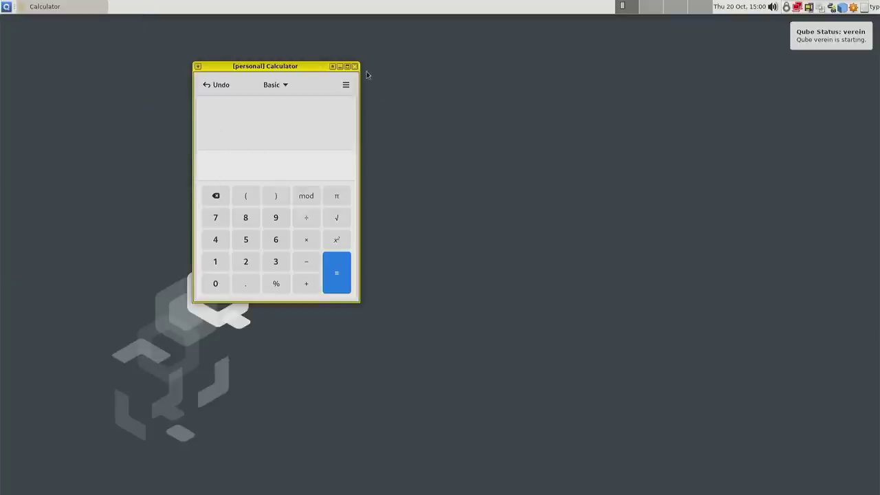
pyautogui.moveTo(298, 69); pyautogui.dragTo(237, 50)
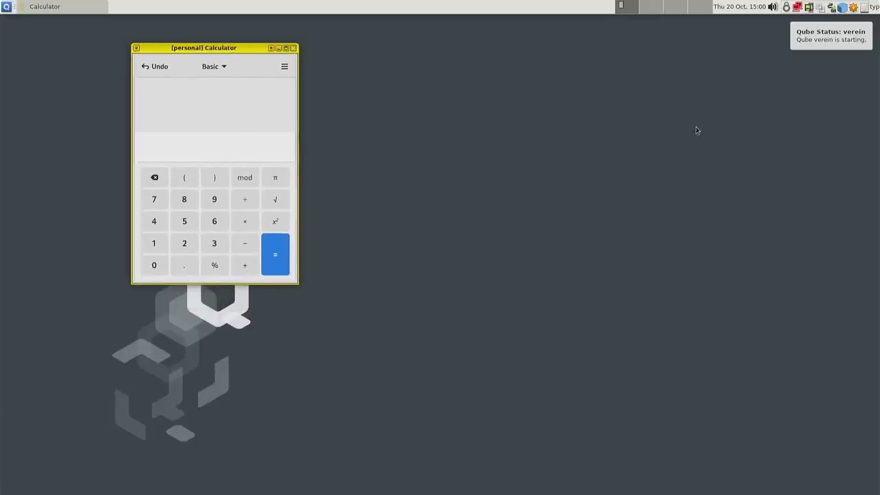
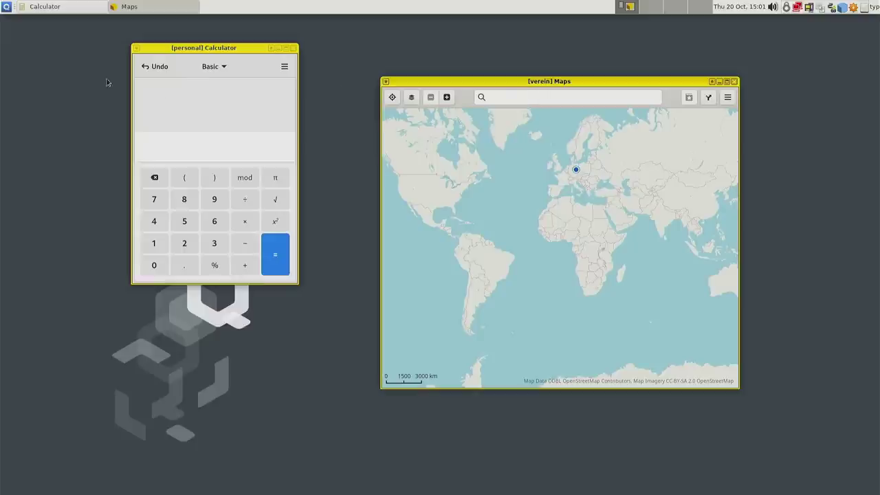
# - Close the personal Calculator and verein Maps windows
pyautogui.click(293, 48)
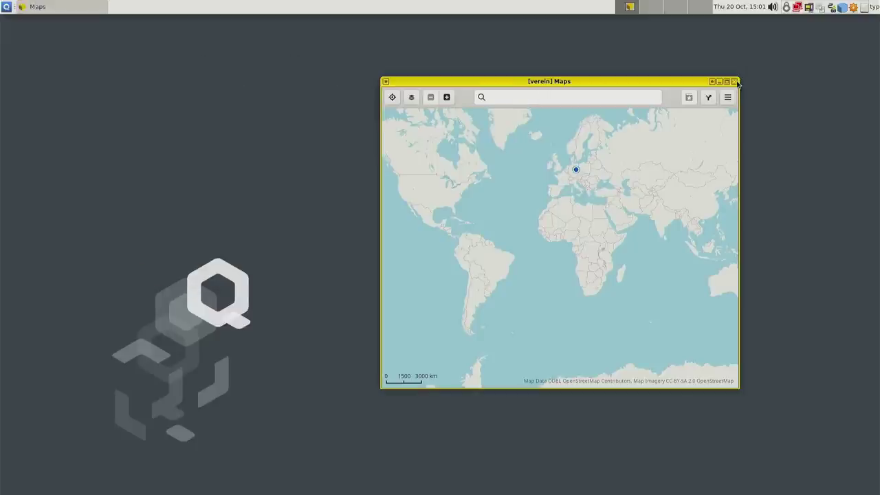
pyautogui.click(735, 82)
pyautogui.click(6, 6)
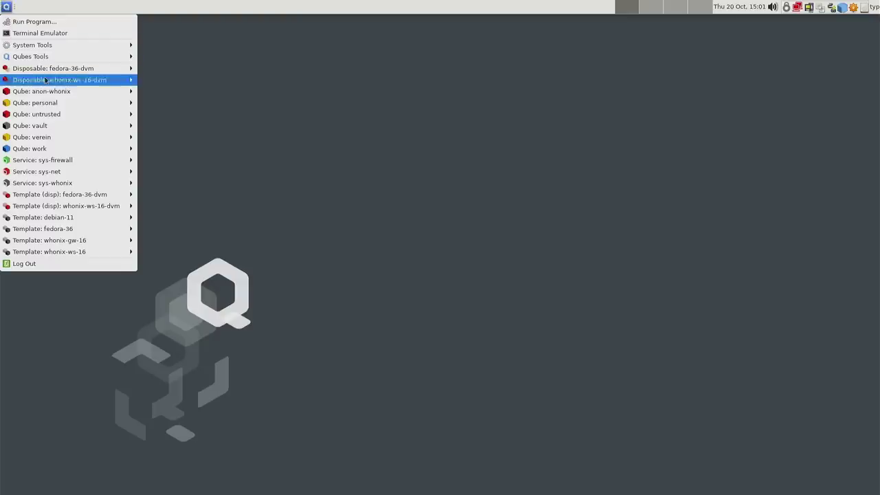
# - Launch the file managers for the personal and verein qubes
pyautogui.moveTo(59, 104)
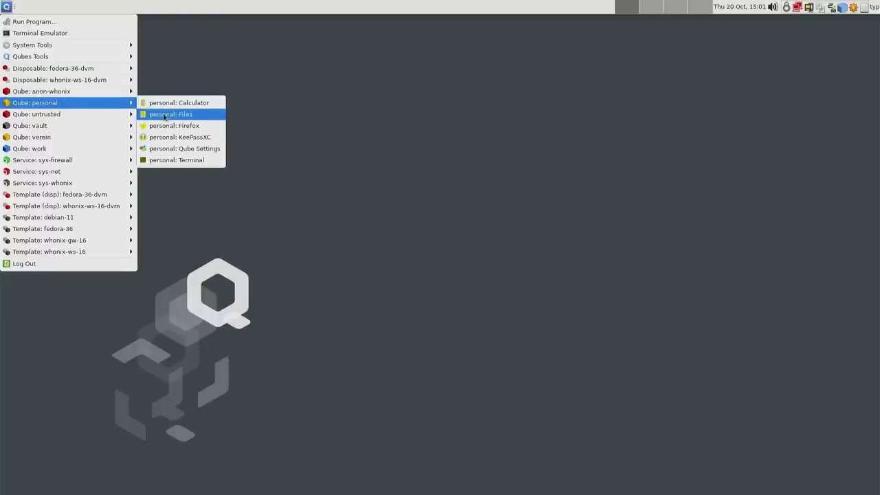
pyautogui.click(163, 116)
pyautogui.click(6, 7)
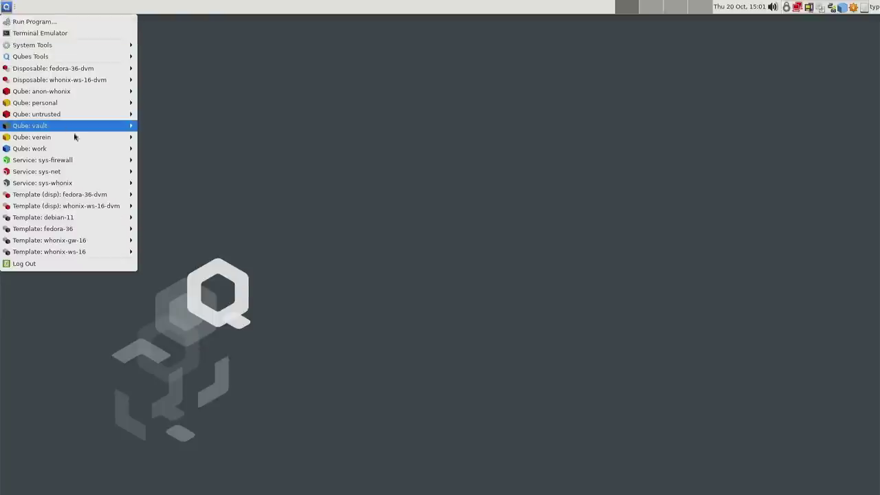
pyautogui.moveTo(76, 137)
pyautogui.click(175, 151)
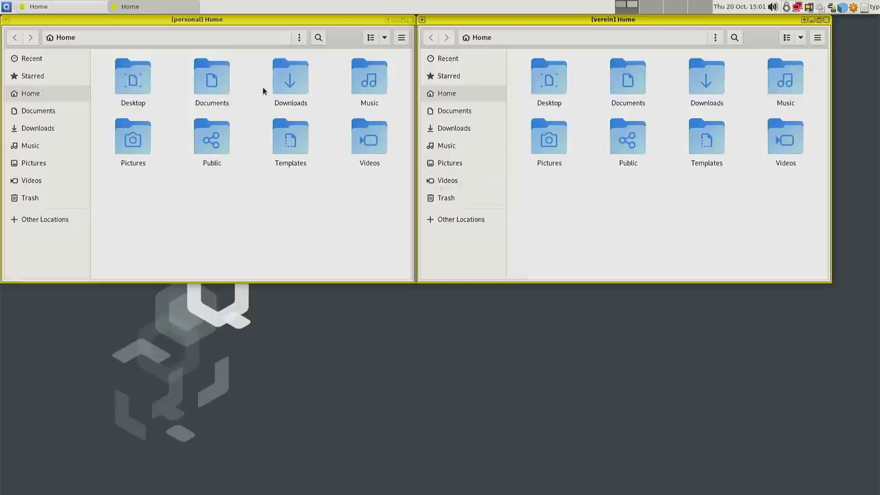
# - Create test_per.txt in the personal Documents folder with touch from a terminal
pyautogui.click(220, 83)
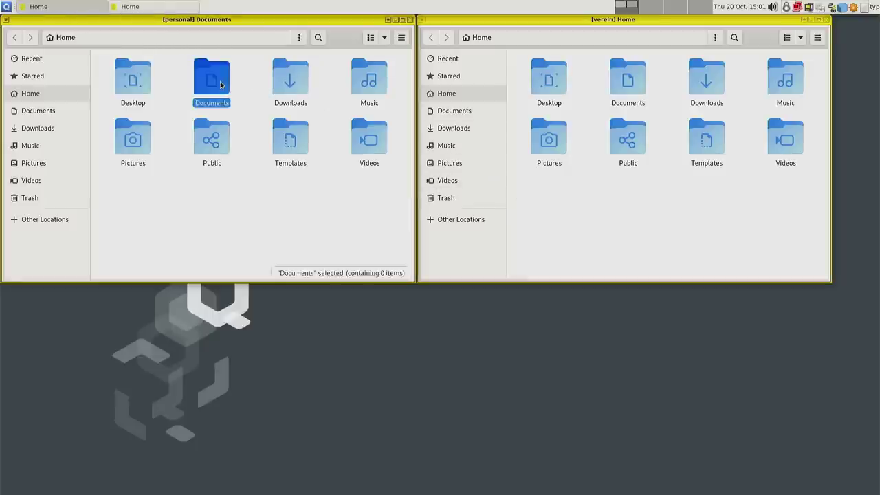
pyautogui.doubleClick(220, 83)
pyautogui.rightClick(244, 139)
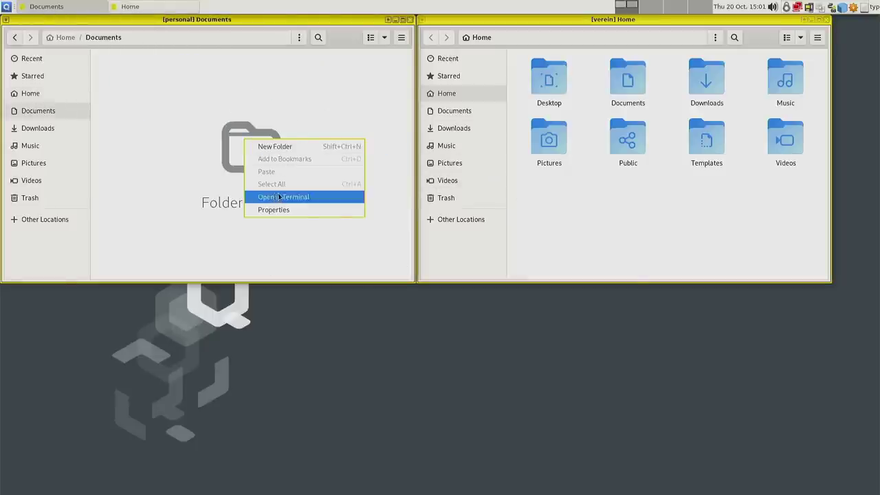
pyautogui.click(278, 197)
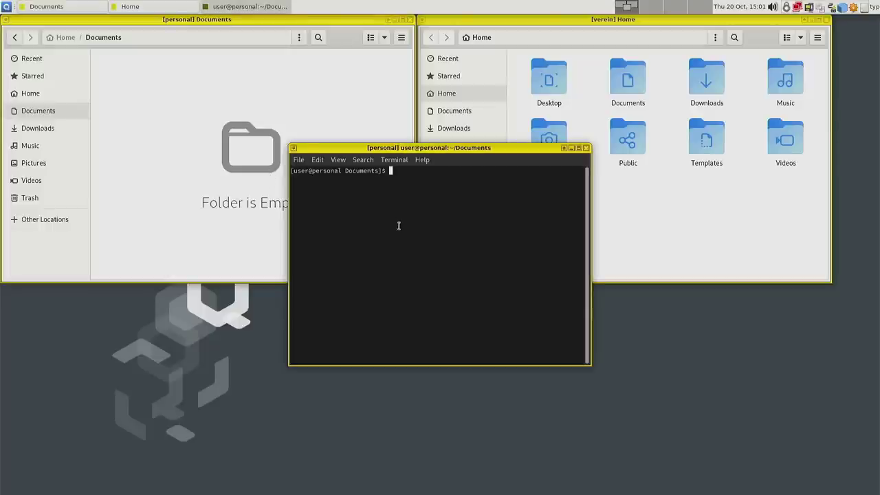
pyautogui.write('touch test_per')
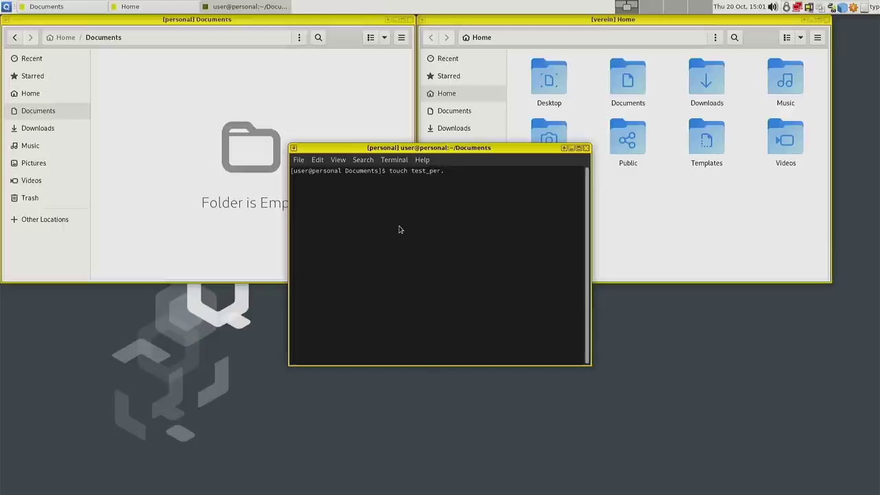
pyautogui.write('.txt')
pyautogui.press('Return')
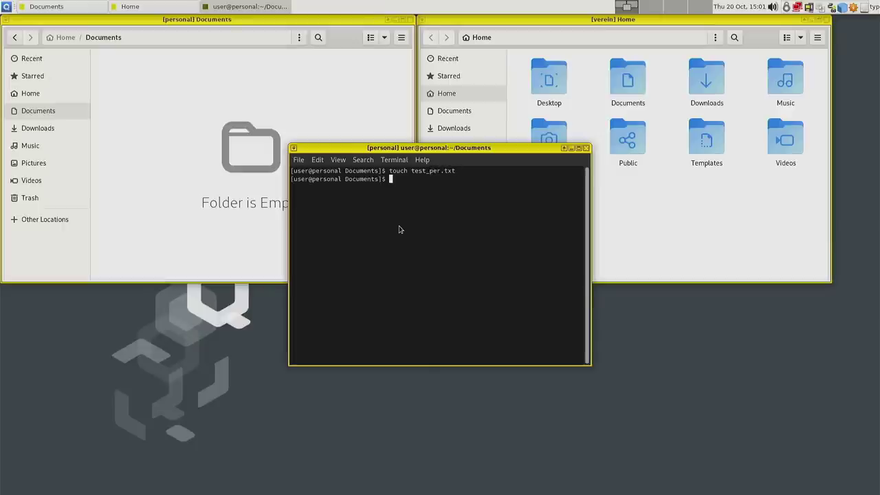
pyautogui.click(633, 222)
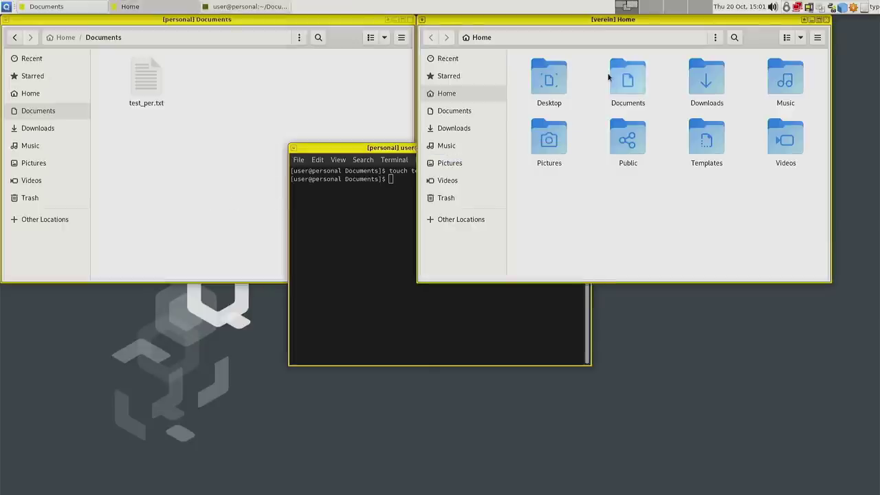
# - Create test_ver.txt in the verein Documents folder with touch from a terminal
pyautogui.doubleClick(632, 81)
pyautogui.rightClick(628, 168)
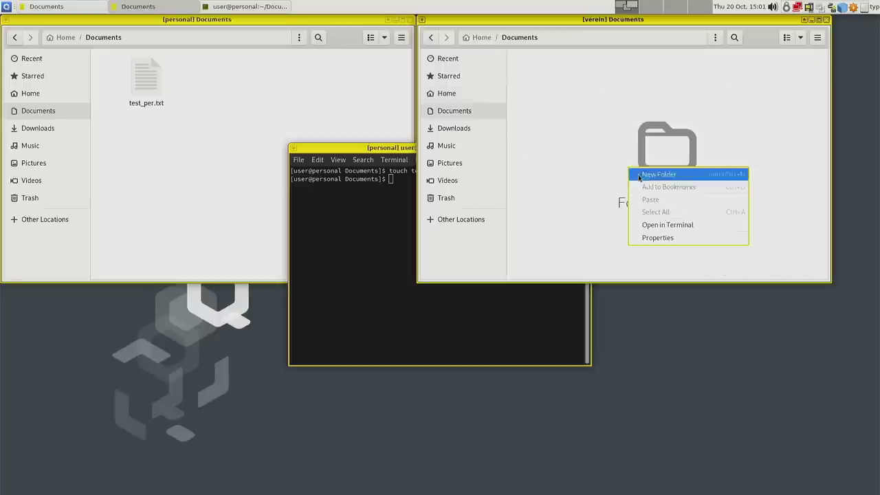
pyautogui.click(663, 226)
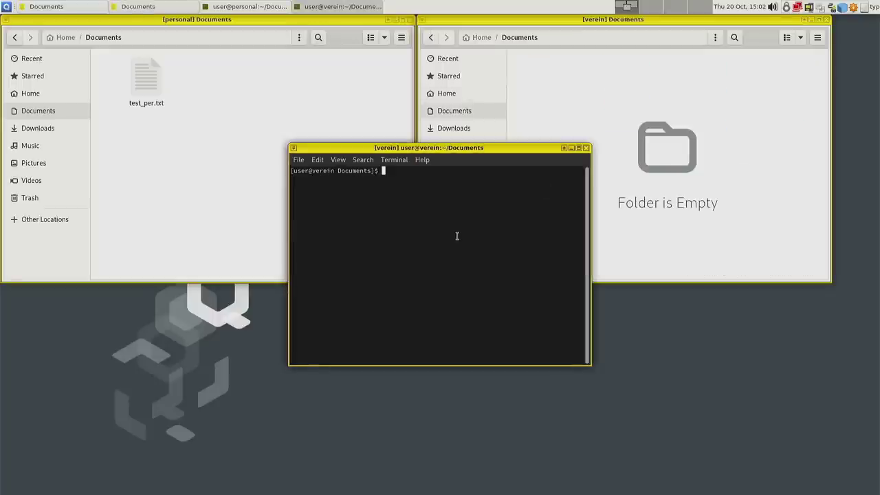
pyautogui.write('touch')
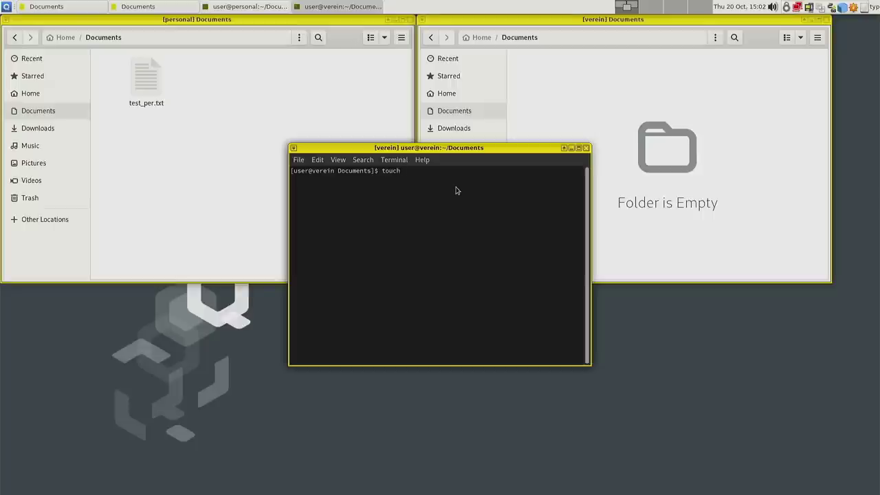
pyautogui.write(' test_ver.txt')
pyautogui.press('Return')
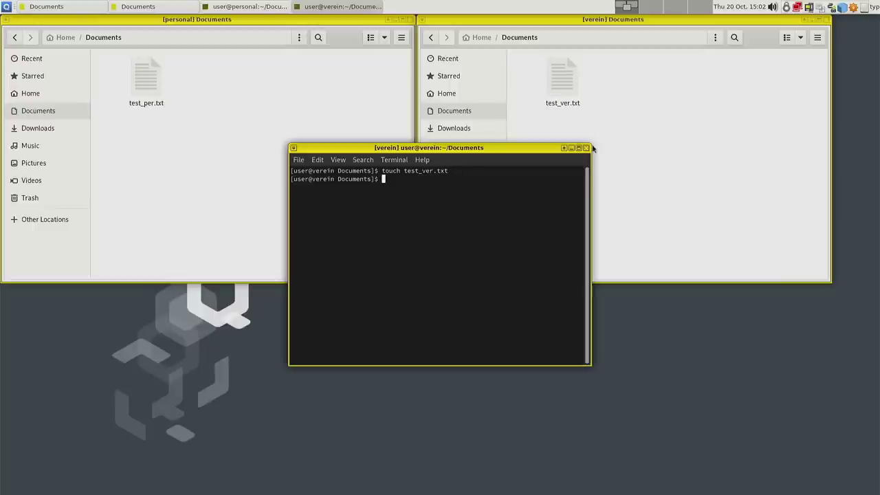
# - Close both the verein and personal terminal windows
pyautogui.click(586, 148)
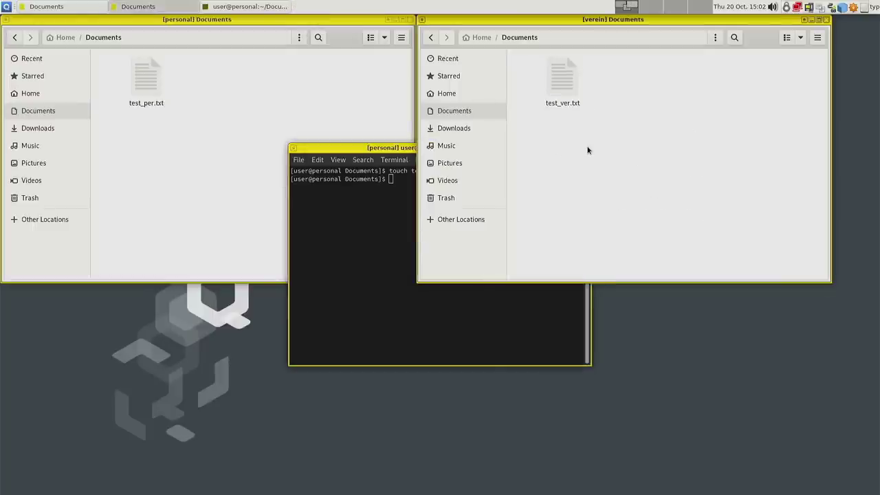
pyautogui.click(507, 350)
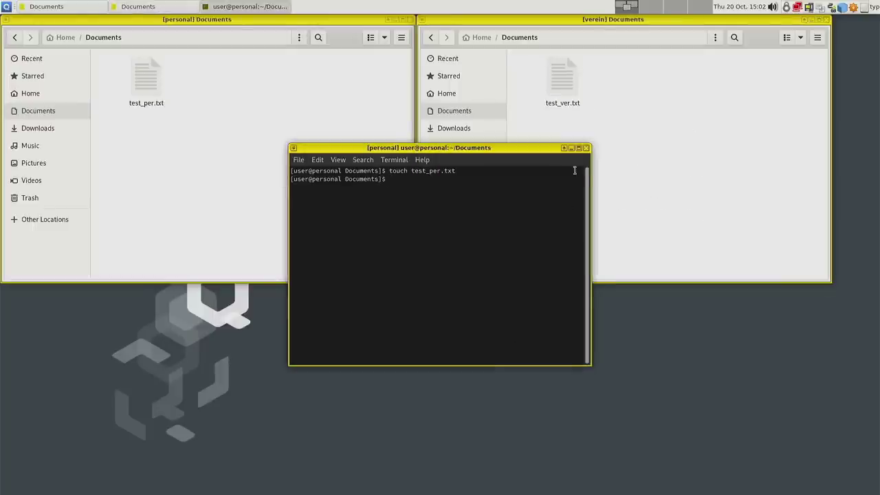
pyautogui.click(586, 147)
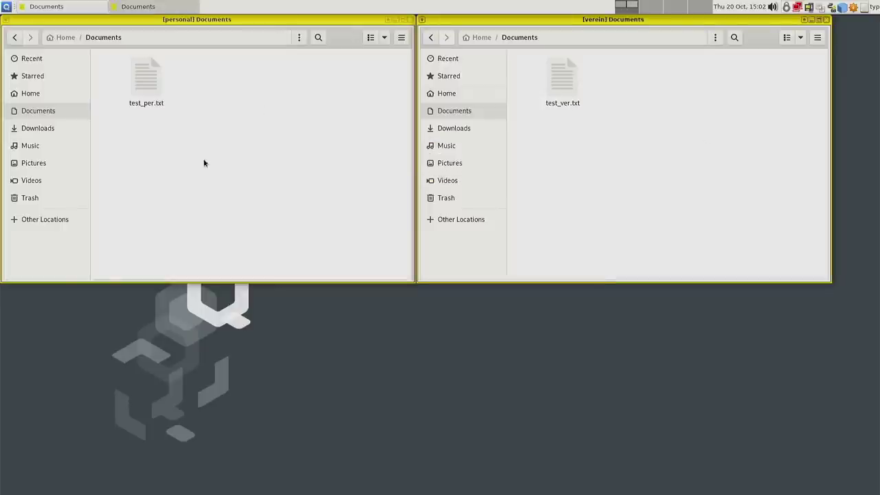
# - Drag test_per.txt and test_ver.txt between the personal and verein file windows; neither crosses over
pyautogui.moveTo(568, 82); pyautogui.dragTo(237, 117)
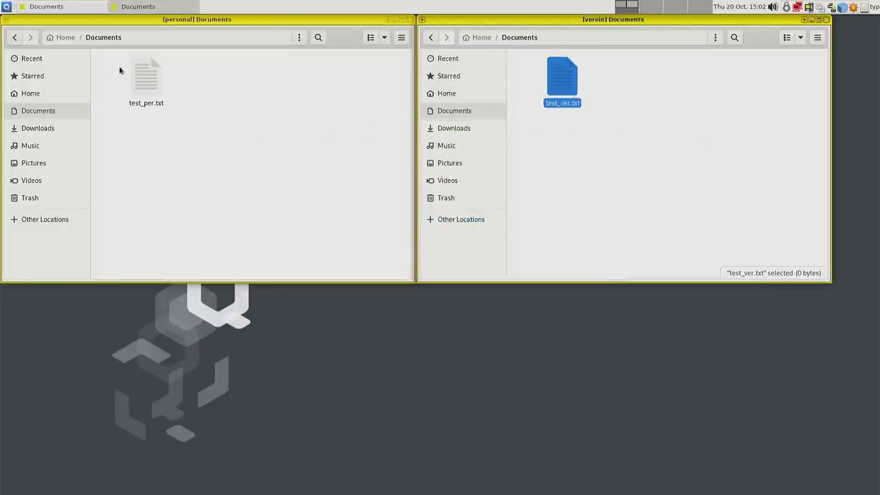
pyautogui.moveTo(144, 77); pyautogui.dragTo(671, 142)
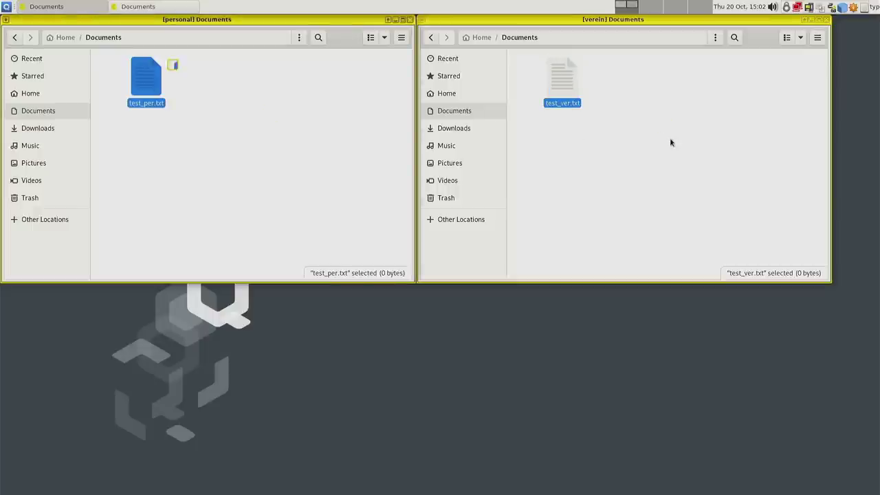
pyautogui.moveTo(143, 79); pyautogui.dragTo(743, 146)
pyautogui.moveTo(570, 82); pyautogui.dragTo(190, 117)
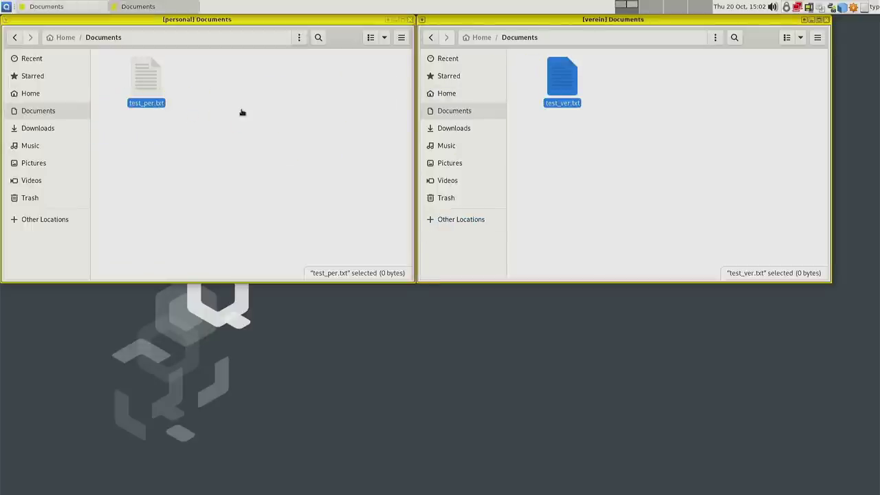
pyautogui.moveTo(157, 78); pyautogui.dragTo(715, 135)
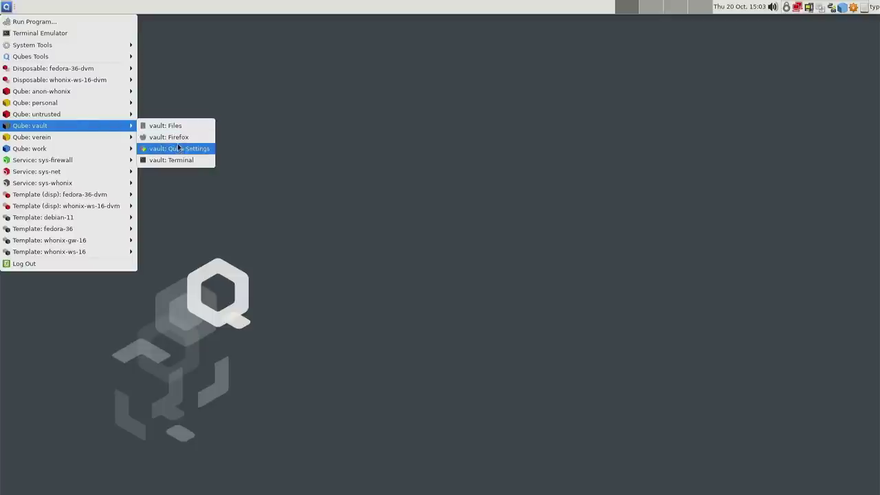
# - Open the vault qube's settings window and move it up and to the right
pyautogui.click(180, 152)
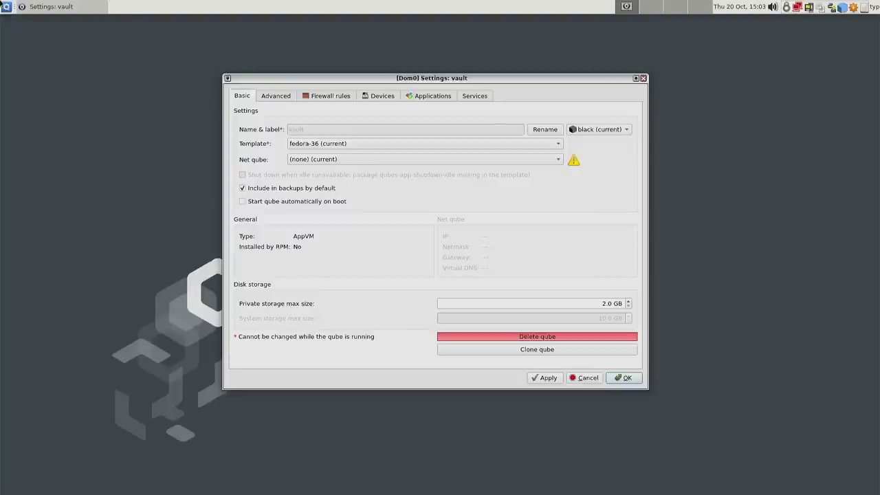
pyautogui.click(6, 6)
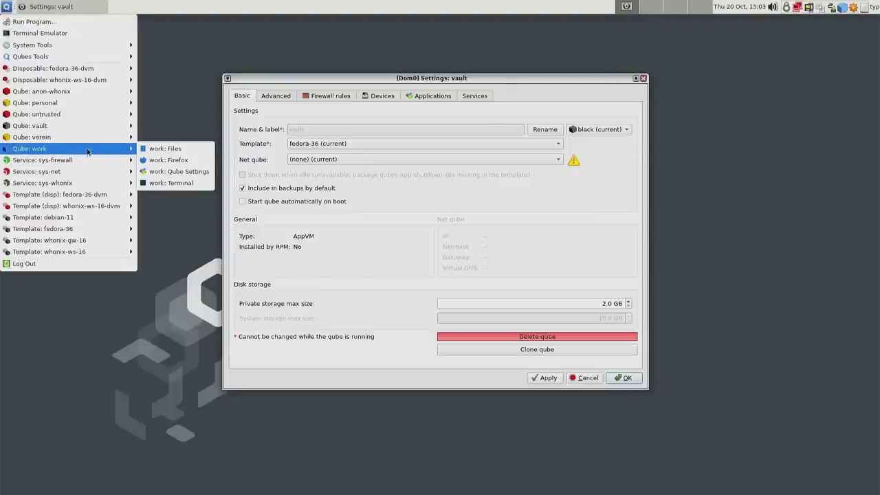
pyautogui.moveTo(86, 127)
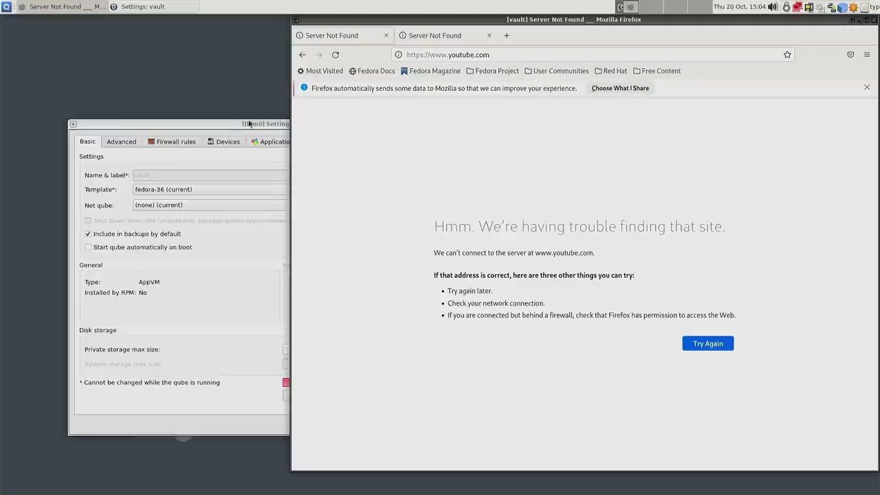
pyautogui.click(235, 128)
pyautogui.moveTo(236, 128); pyautogui.dragTo(388, 89)
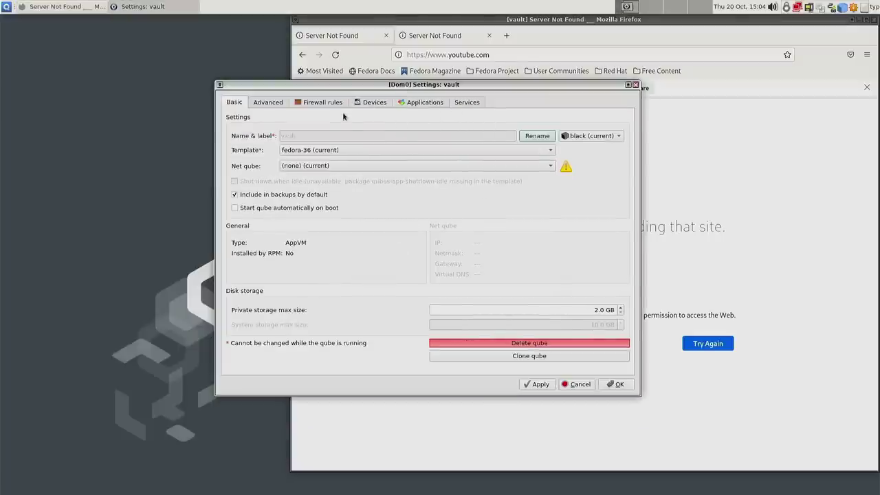
# - In vault's Firefox, try loading Fedora Magazine and Fedora Docs, then open a new tab
pyautogui.click(715, 165)
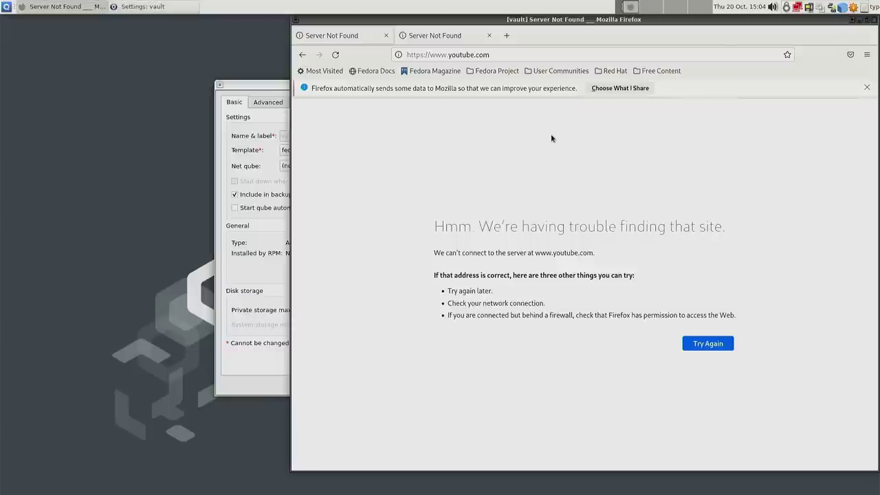
pyautogui.moveTo(519, 23); pyautogui.dragTo(449, 39)
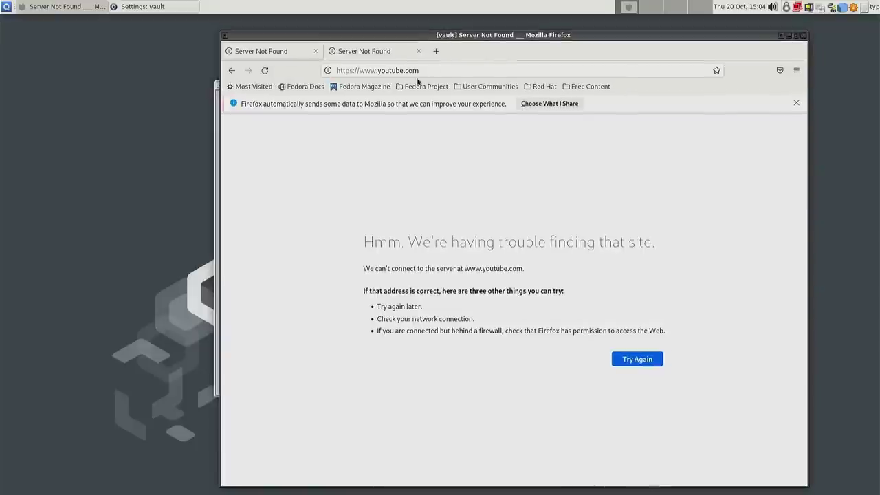
pyautogui.click(362, 87)
pyautogui.click(315, 87)
pyautogui.click(341, 87)
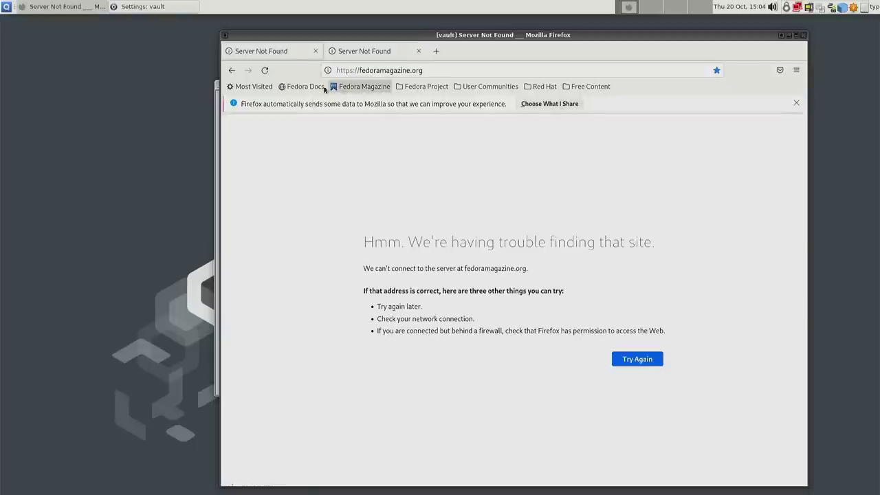
pyautogui.click(302, 88)
pyautogui.click(339, 86)
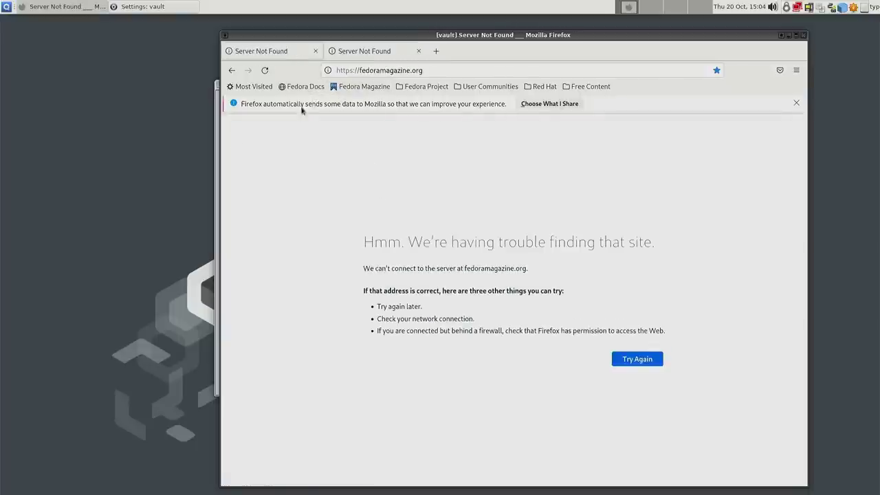
pyautogui.hotkey('ctrl', 'w')
pyautogui.hotkey('ctrl', 't')
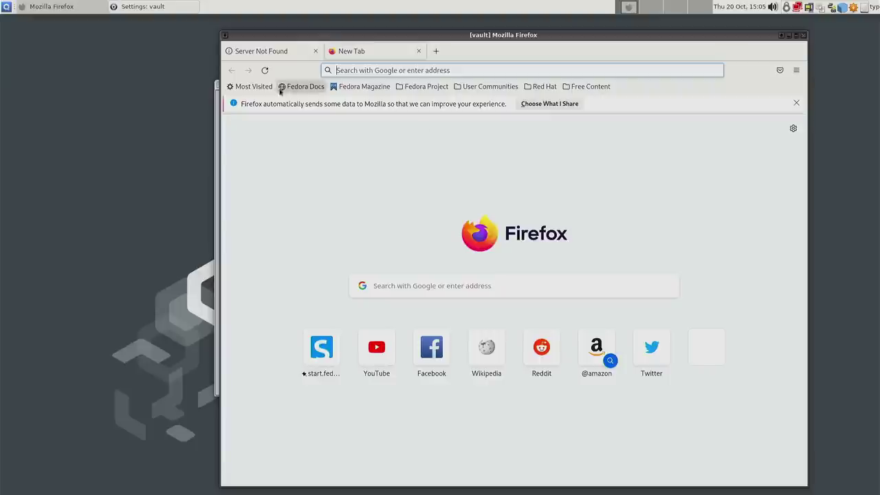
# - Launch a vault terminal, enlarge its font, and run lsblk
pyautogui.click(6, 7)
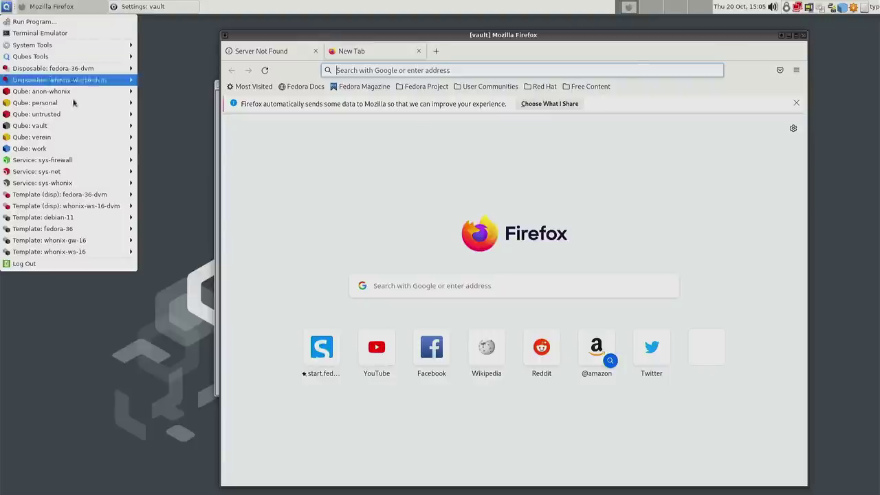
pyautogui.moveTo(72, 126)
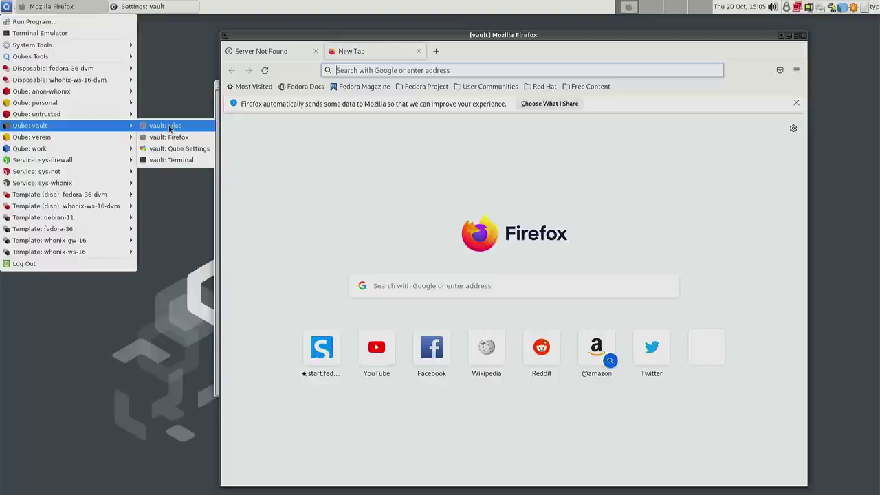
pyautogui.click(172, 162)
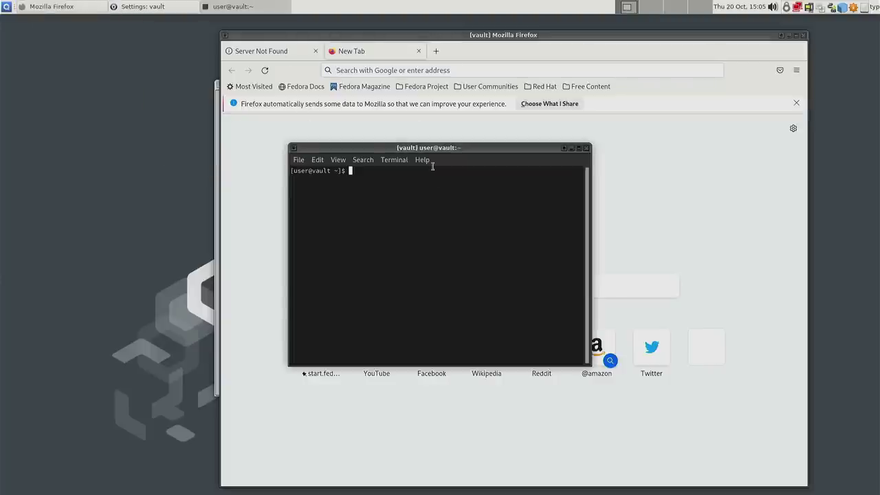
pyautogui.moveTo(433, 147); pyautogui.dragTo(513, 145)
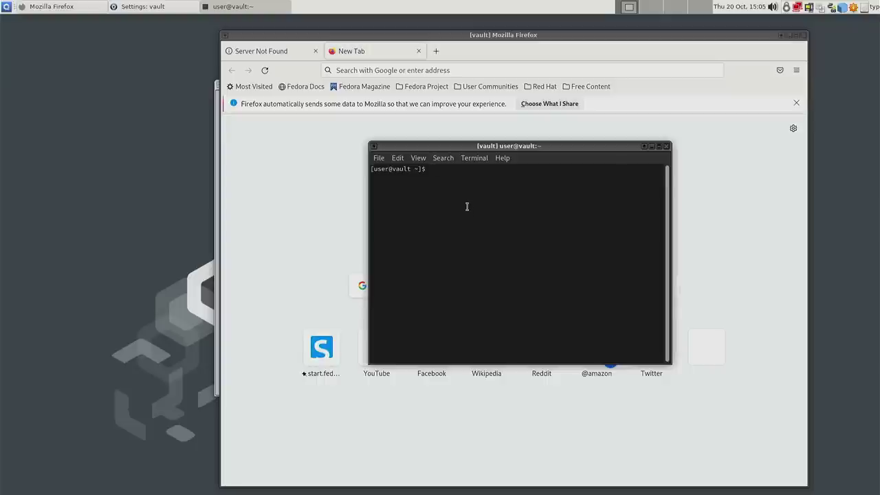
pyautogui.hotkey('ctrl', '+')
pyautogui.hotkey('ctrl', '+')
pyautogui.hotkey('ctrl', '+')
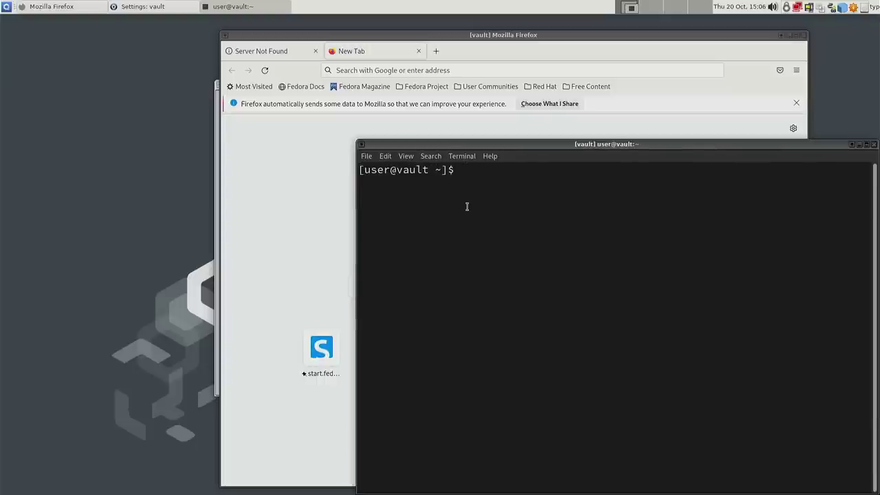
pyautogui.write('lsblk')
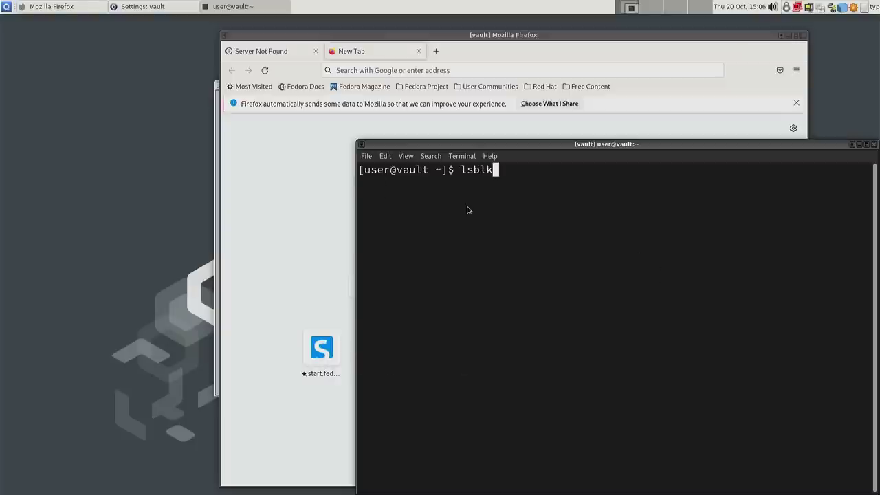
pyautogui.press('Return')
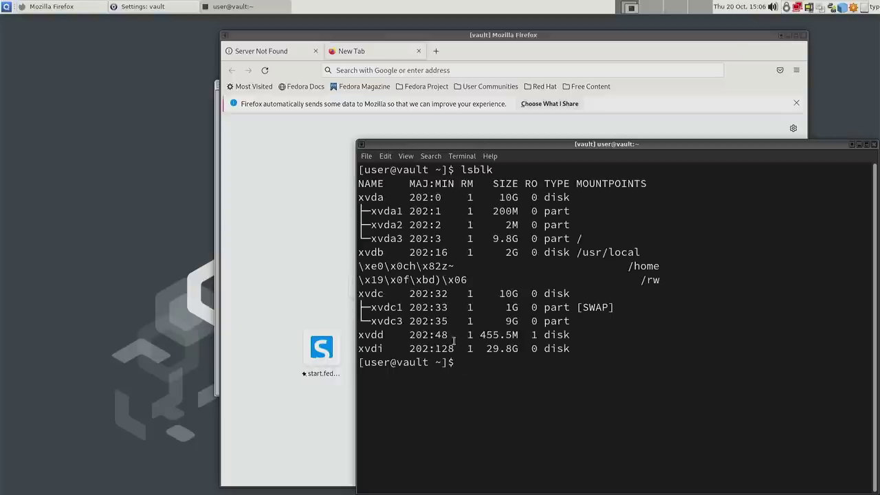
# - Highlight the 29.8G xvdi device and confirm in the devices tray that Cruzer_Fit is attached to vault
pyautogui.moveTo(364, 348); pyautogui.dragTo(398, 348)
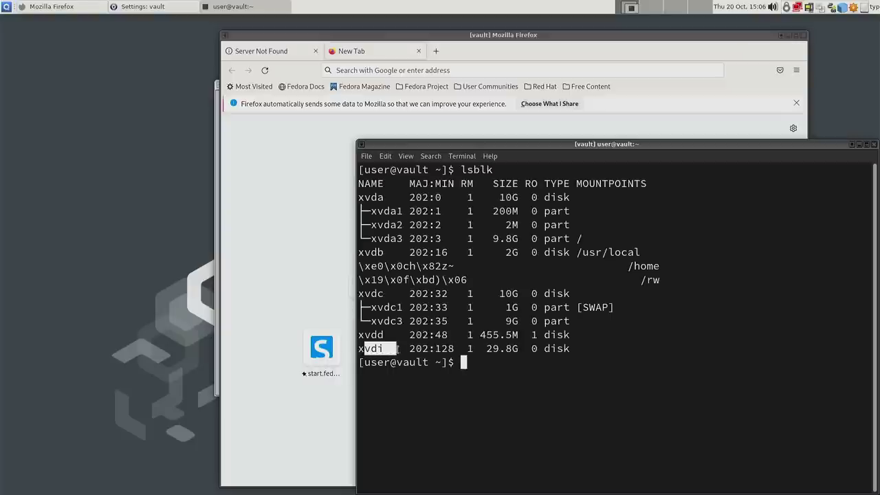
pyautogui.click(401, 350)
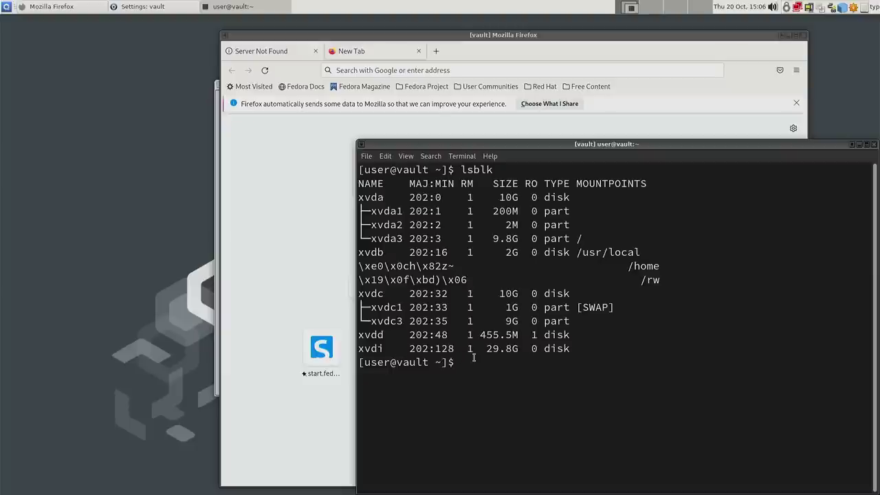
pyautogui.click(809, 8)
pyautogui.moveTo(636, 103)
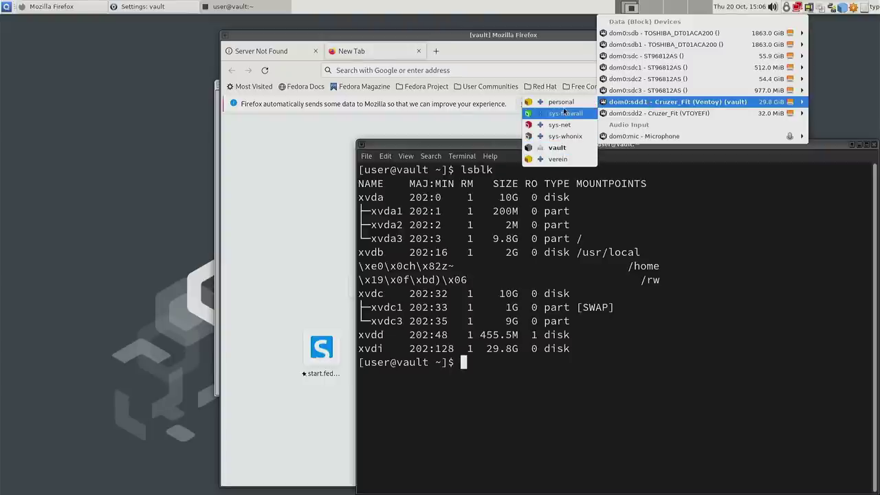
# - Run sudo mount /dev/xvdi /media in the vault terminal
pyautogui.click(531, 383)
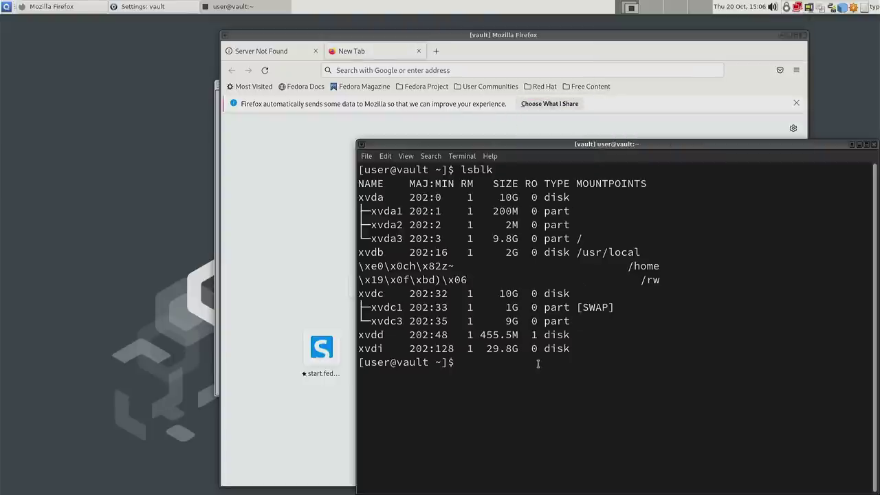
pyautogui.write('sudo ')
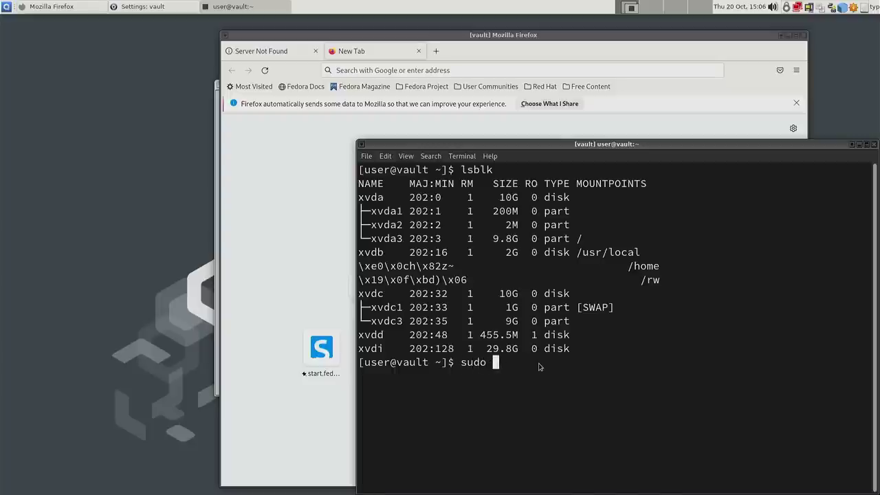
pyautogui.write('mount /dev/')
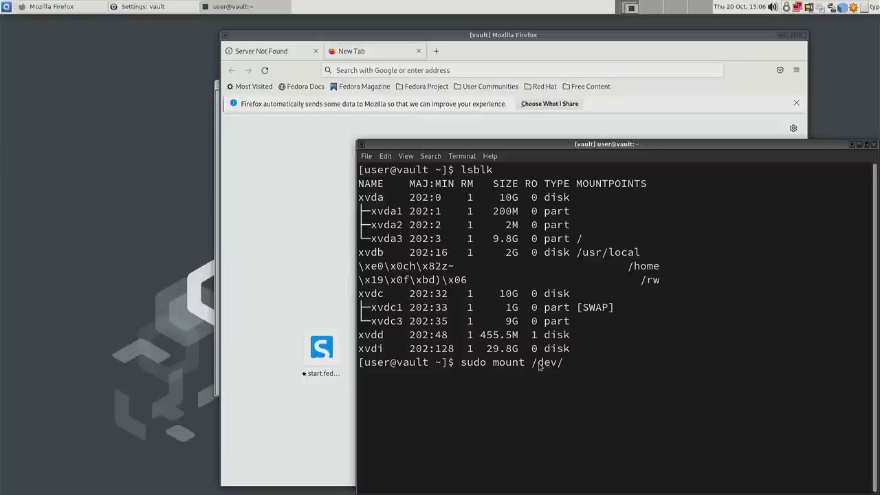
pyautogui.write('xvdi /media')
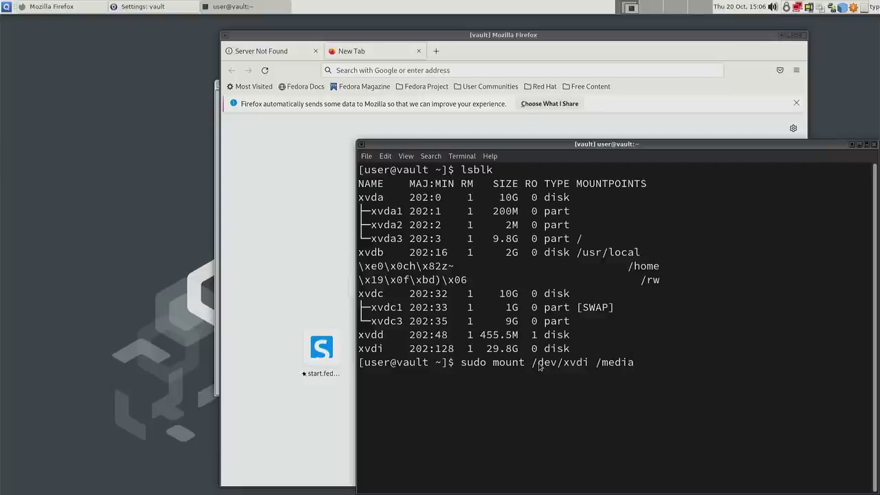
pyautogui.press('Return')
# - Launch the vault qube's file manager and move it to the middle of the desktop
pyautogui.click(6, 6)
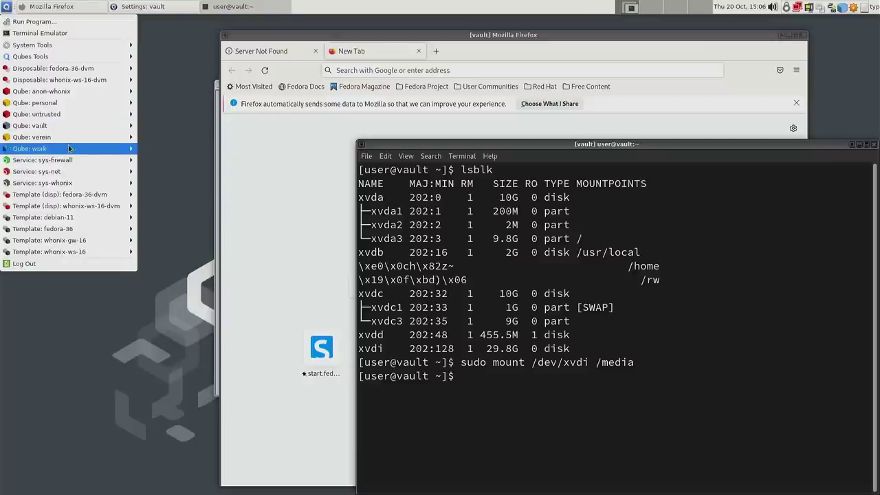
pyautogui.moveTo(77, 122)
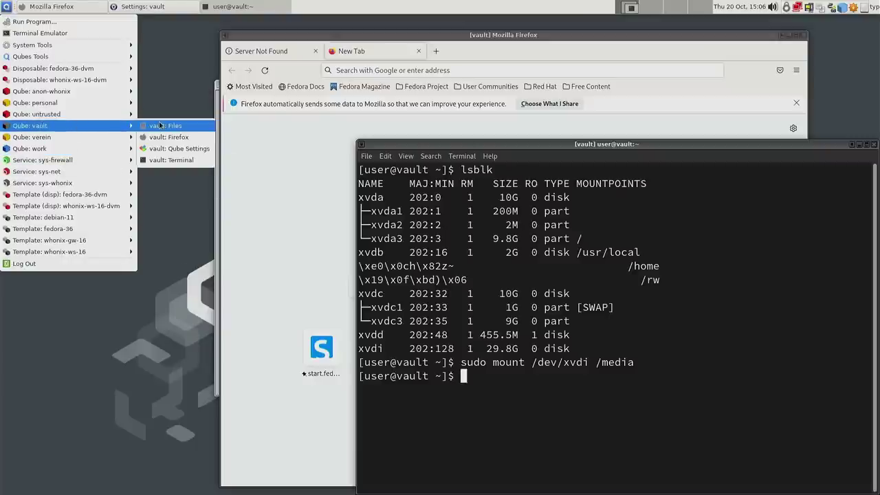
pyautogui.click(160, 125)
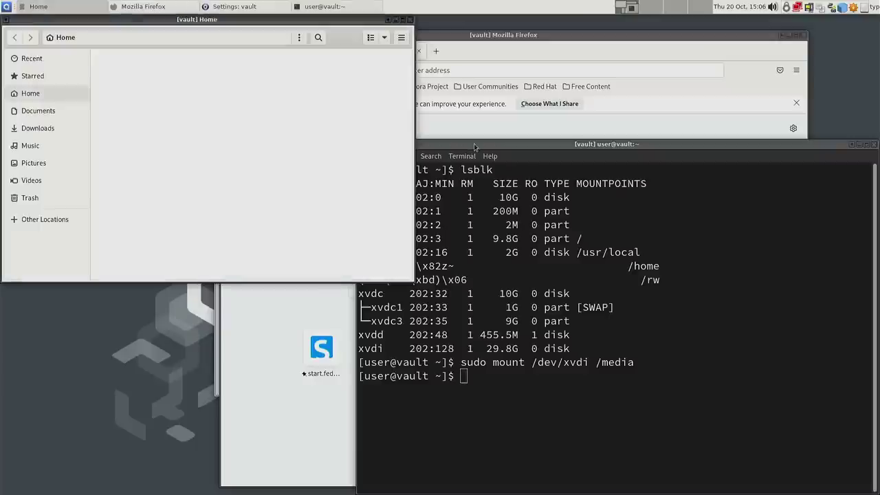
pyautogui.moveTo(254, 20); pyautogui.dragTo(519, 74)
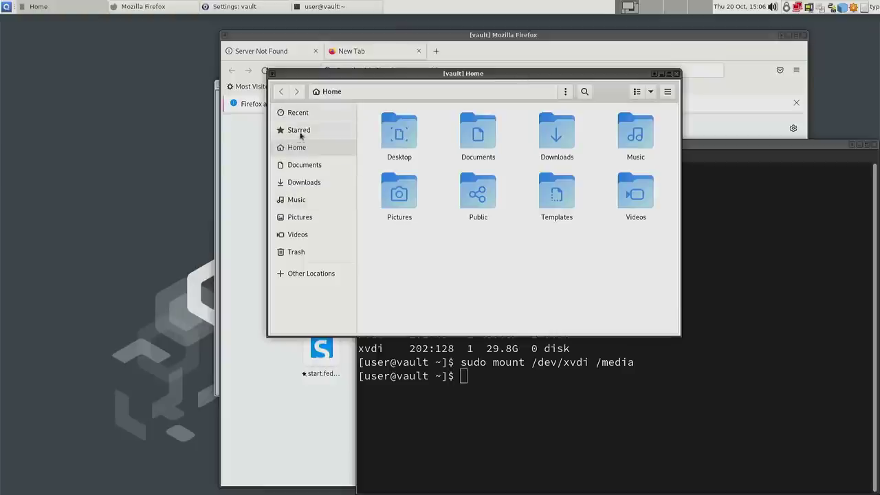
pyautogui.click(563, 94)
pyautogui.click(564, 94)
# - Browse Other Locations > Computer > media to show the drive's ISO images
pyautogui.click(312, 275)
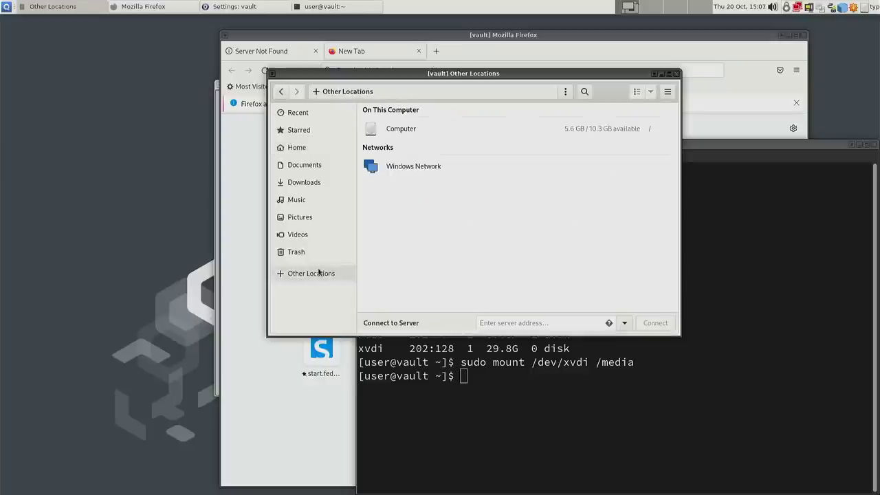
pyautogui.click(403, 133)
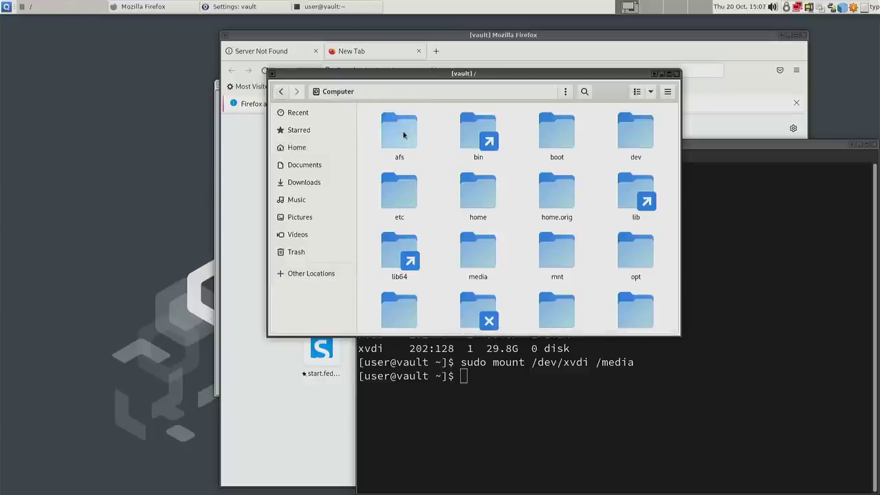
pyautogui.doubleClick(479, 256)
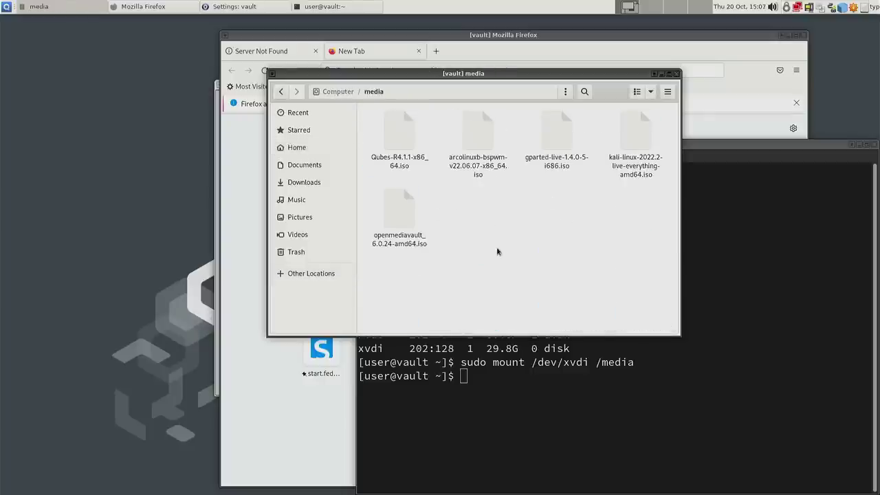
pyautogui.moveTo(382, 279); pyautogui.dragTo(660, 121)
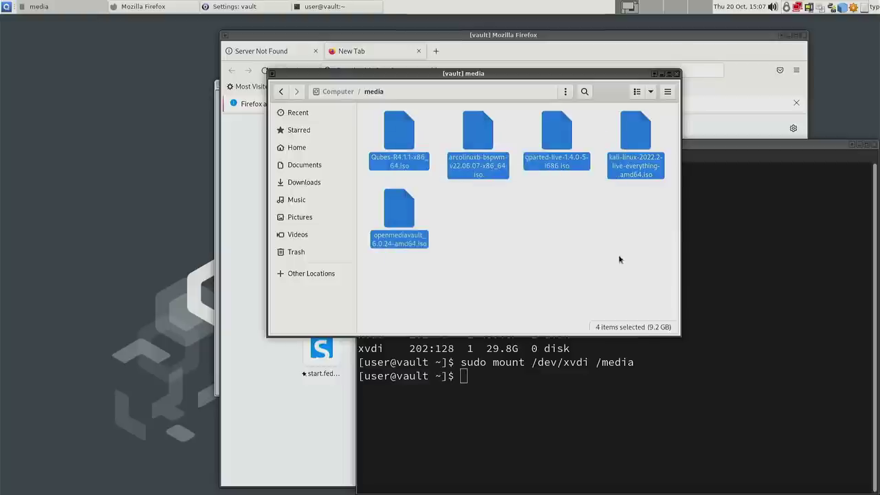
pyautogui.click(619, 259)
pyautogui.click(769, 246)
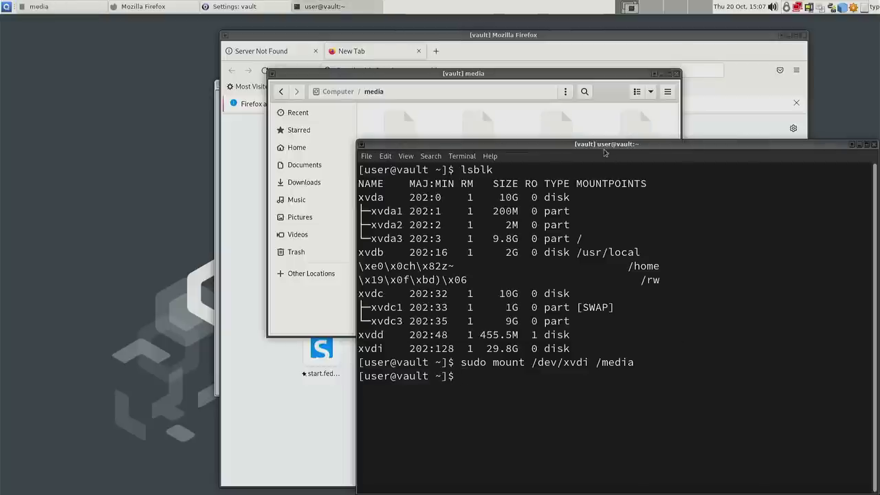
pyautogui.click(521, 124)
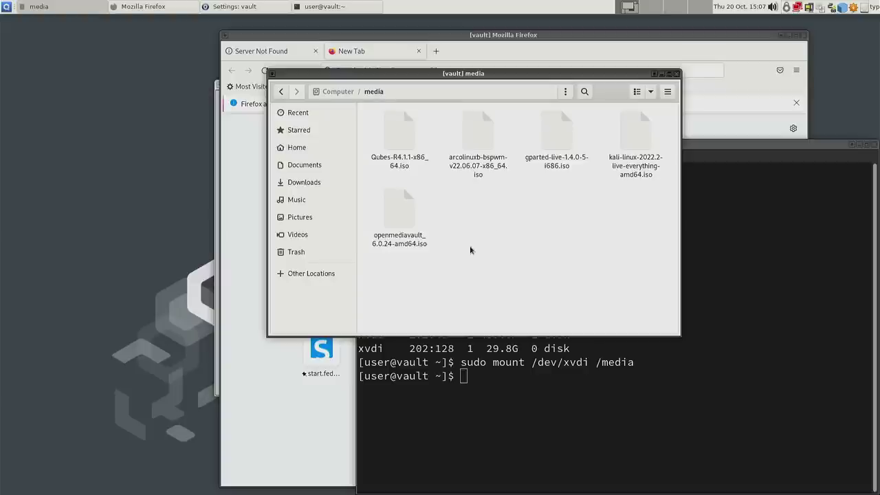
# - Rearrange the file window and terminal, highlighting the arcolinux and gparted ISO files
pyautogui.moveTo(521, 84); pyautogui.dragTo(509, 116)
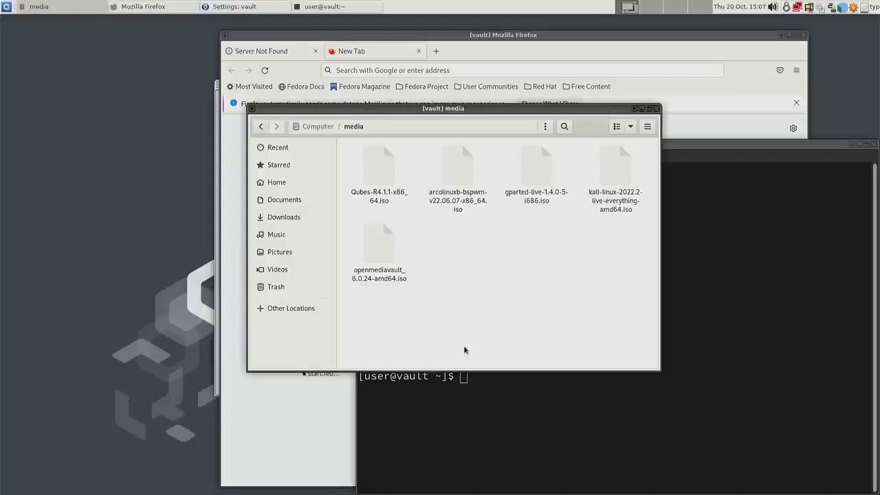
pyautogui.moveTo(423, 328); pyautogui.dragTo(580, 149)
pyautogui.click(570, 242)
pyautogui.click(706, 316)
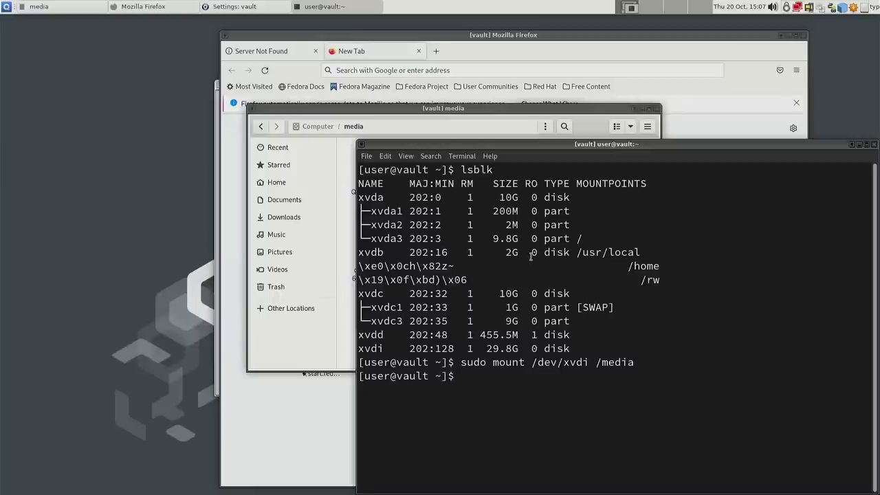
pyautogui.moveTo(574, 146); pyautogui.dragTo(537, 134)
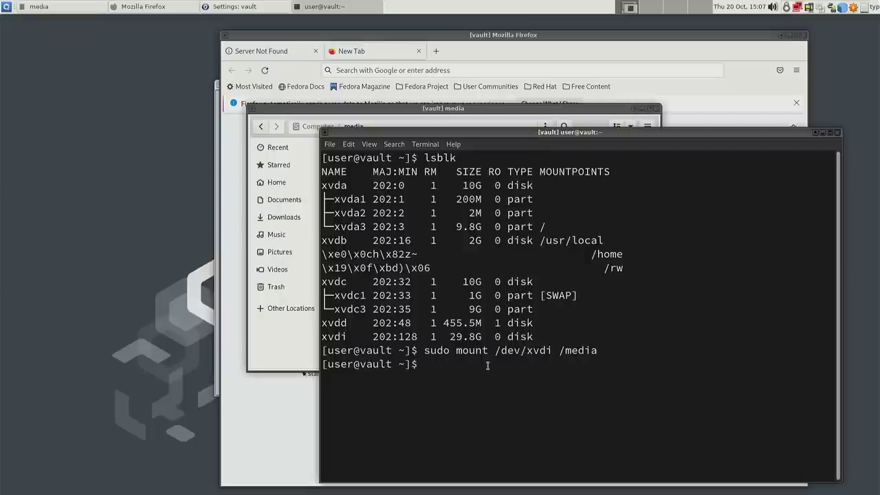
# - Unmount the drive with sudo umount /media in the vault terminal
pyautogui.write('sudo umount /media')
pyautogui.press('Return')
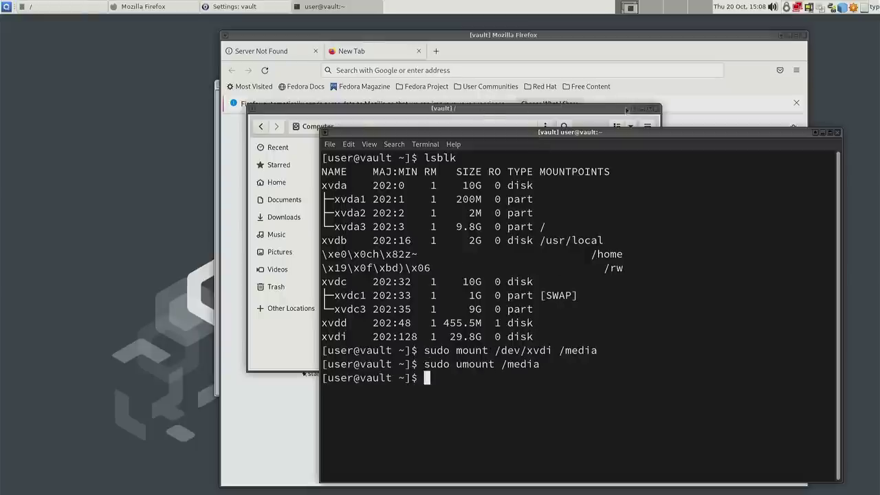
pyautogui.click(618, 113)
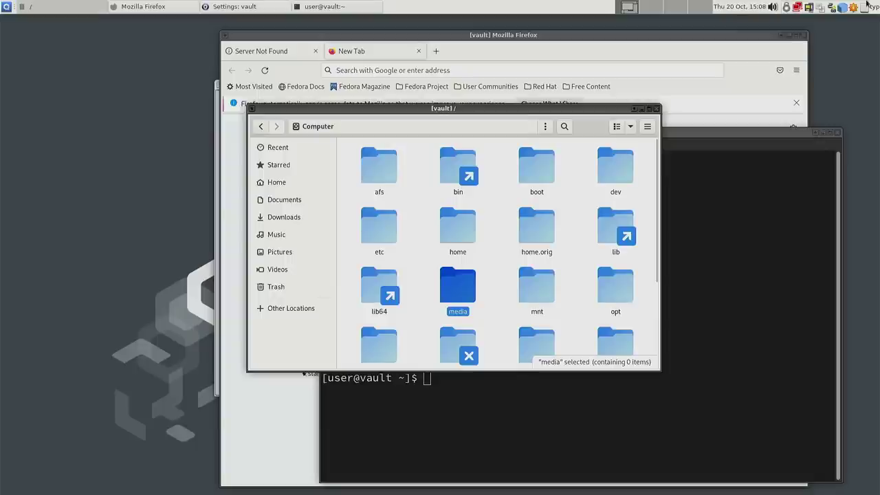
# - Detach the Cruzer_Fit drive from vault using the devices tray menu
pyautogui.click(808, 7)
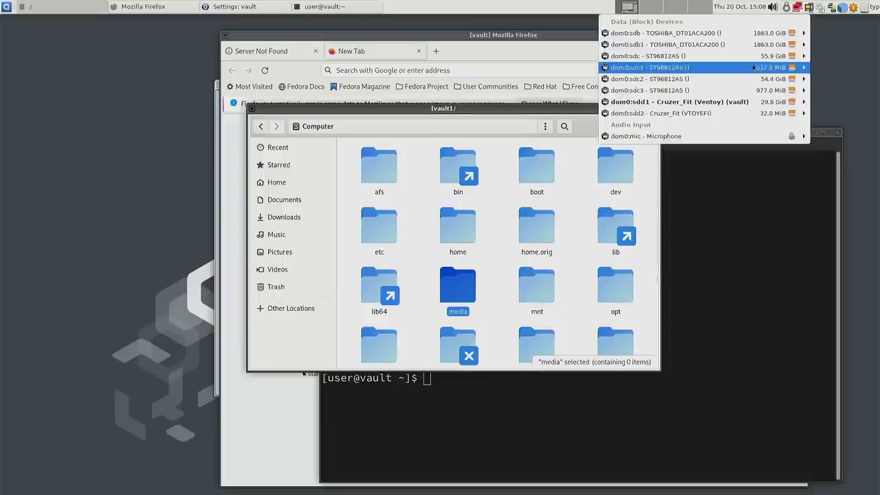
pyautogui.moveTo(687, 101)
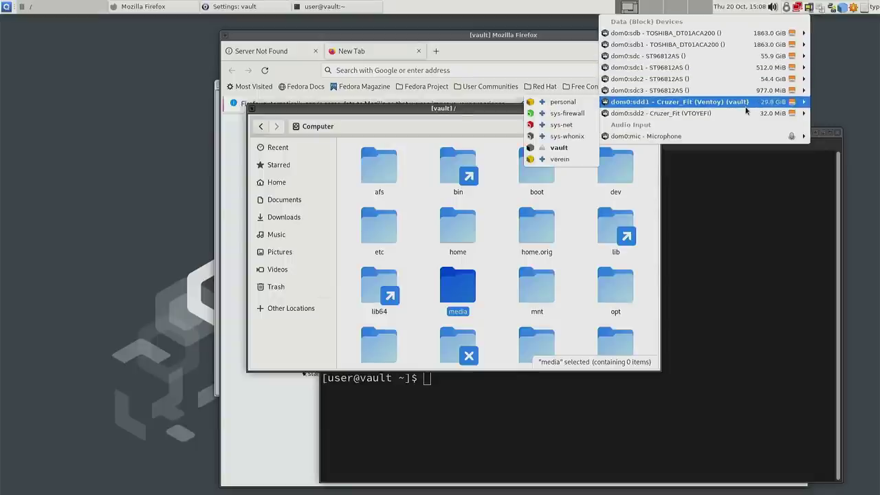
pyautogui.click(543, 148)
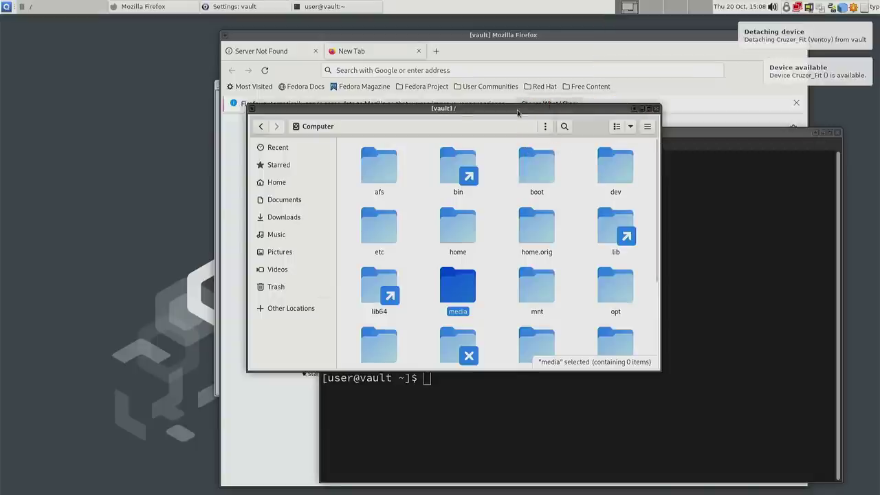
pyautogui.moveTo(518, 112); pyautogui.dragTo(477, 111)
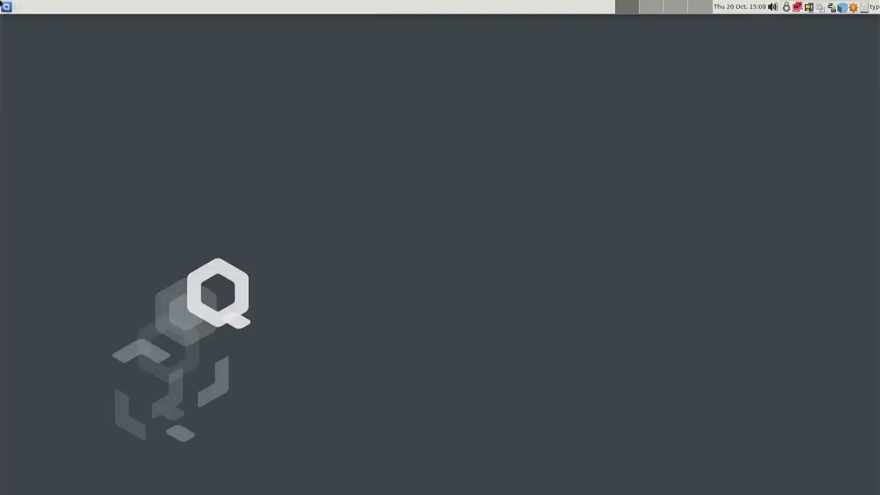
pyautogui.click(6, 6)
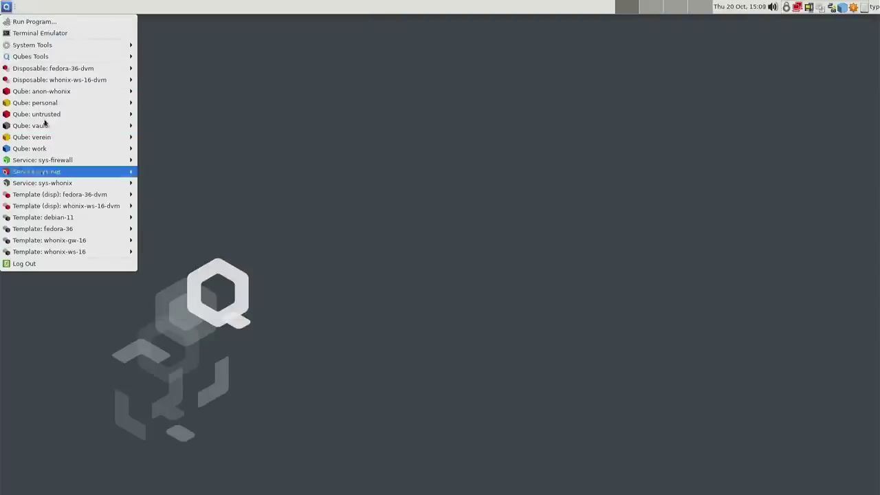
pyautogui.click(416, 189)
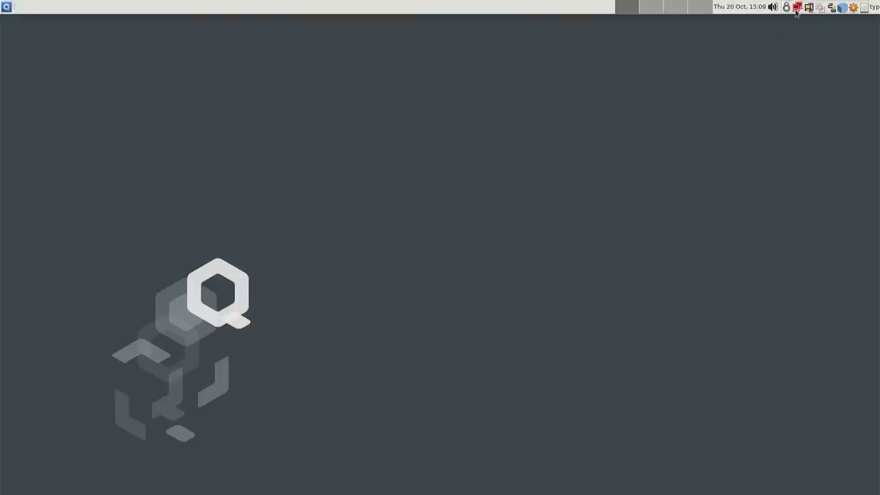
pyautogui.click(852, 9)
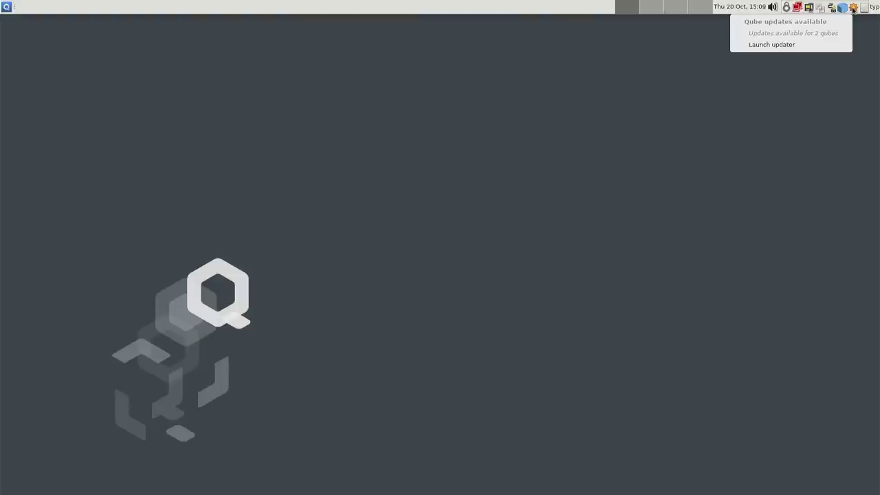
pyautogui.click(786, 44)
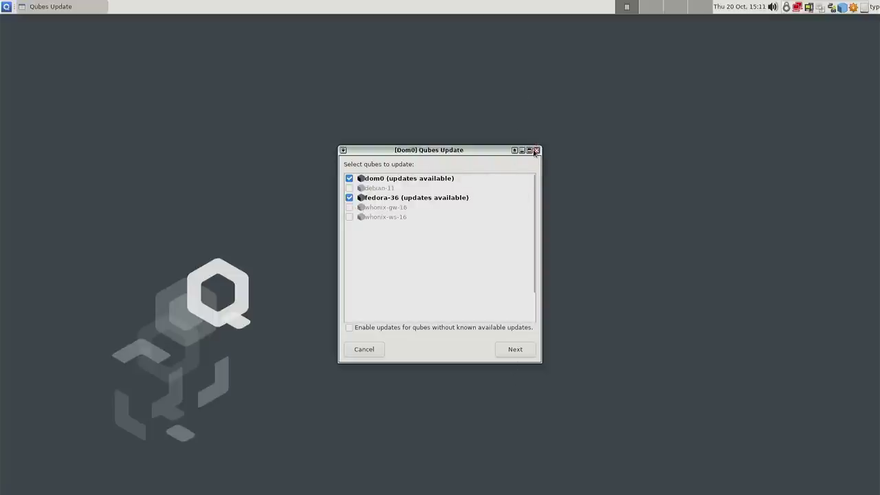
pyautogui.click(535, 151)
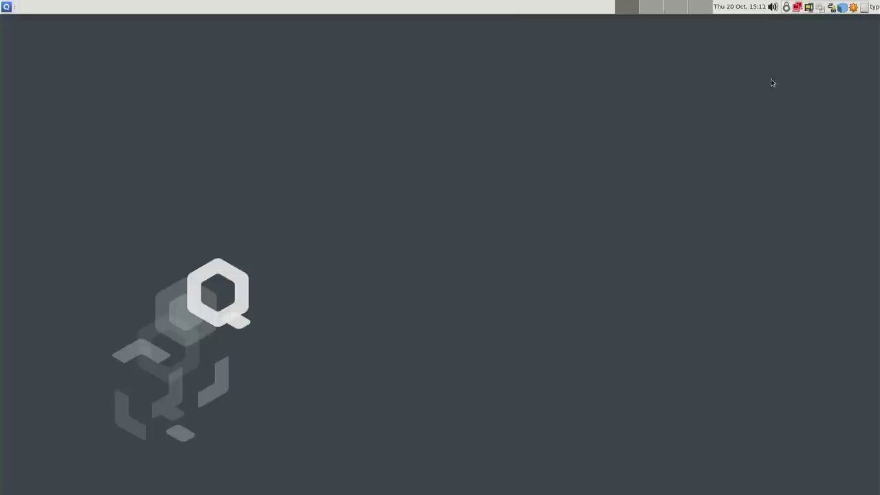
# - Open a personal qube terminal with enlarged text, moved up and left
pyautogui.click(6, 7)
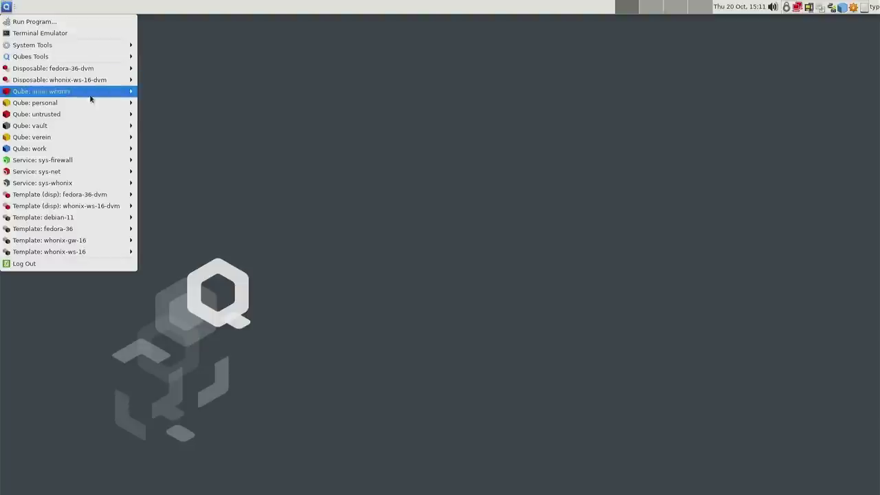
pyautogui.moveTo(84, 103)
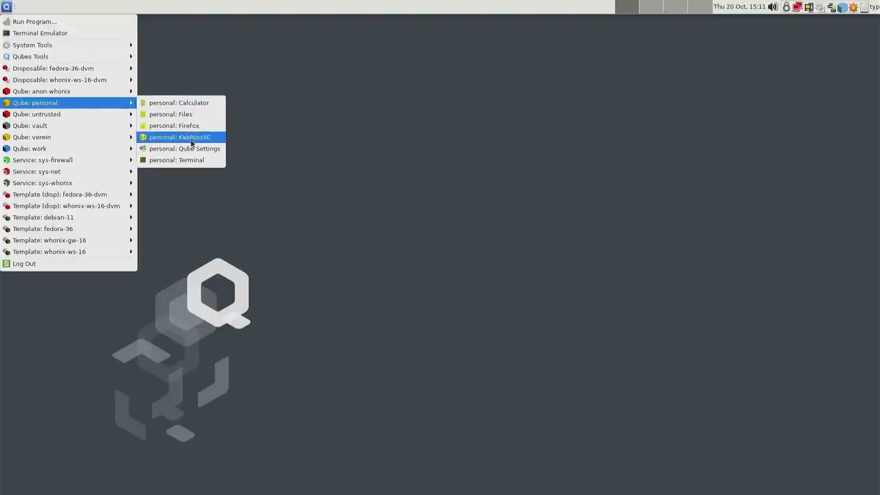
pyautogui.click(173, 160)
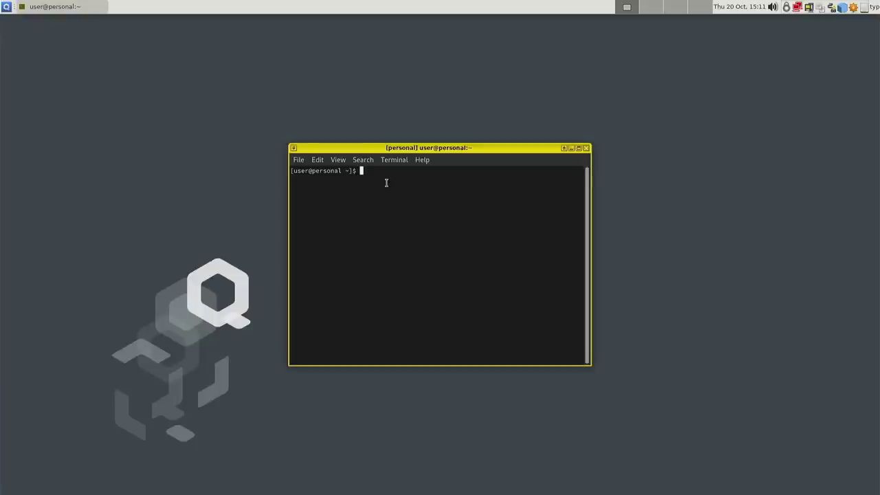
pyautogui.hotkey('ctrl', '+')
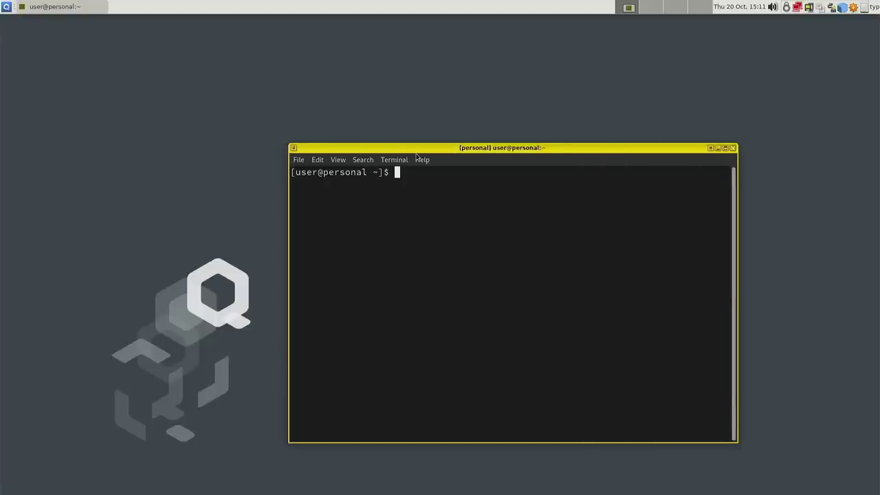
pyautogui.moveTo(418, 147); pyautogui.dragTo(332, 96)
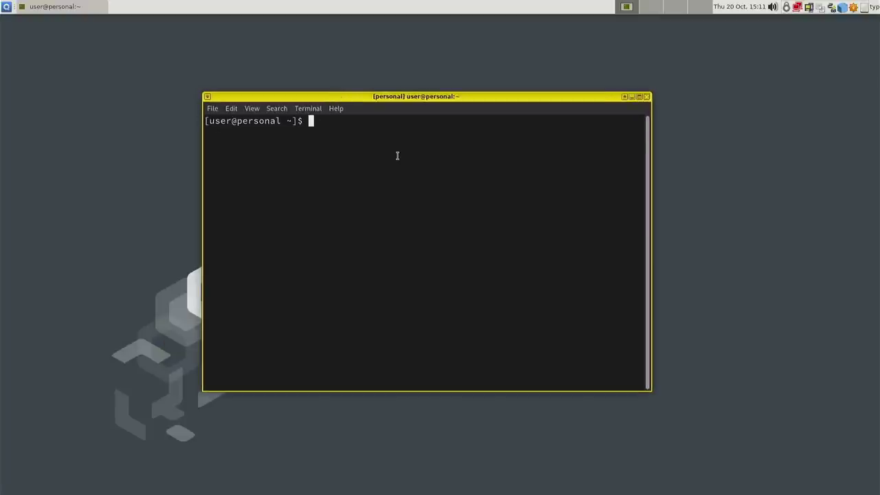
# - Run sudo dnf update, review the 1.0 G transaction of 16 installs and 480 upgrades, then decline it
pyautogui.write('sudo ')
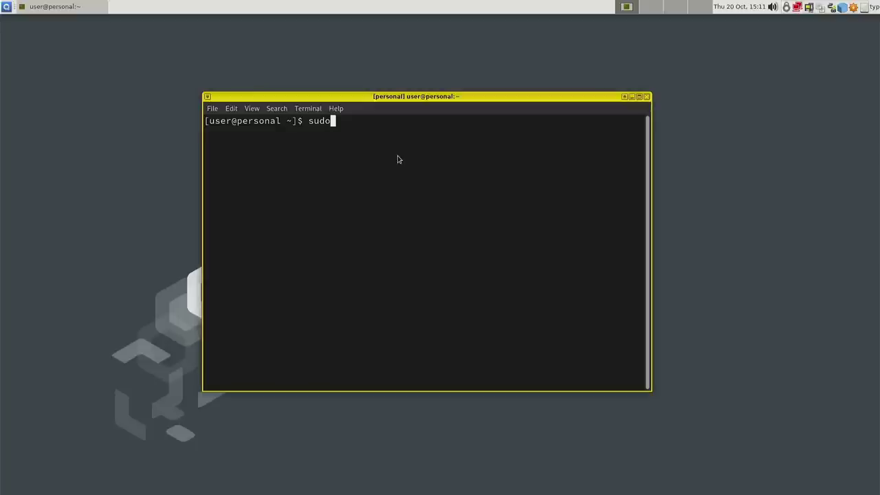
pyautogui.write('dnf update')
pyautogui.press('Return')
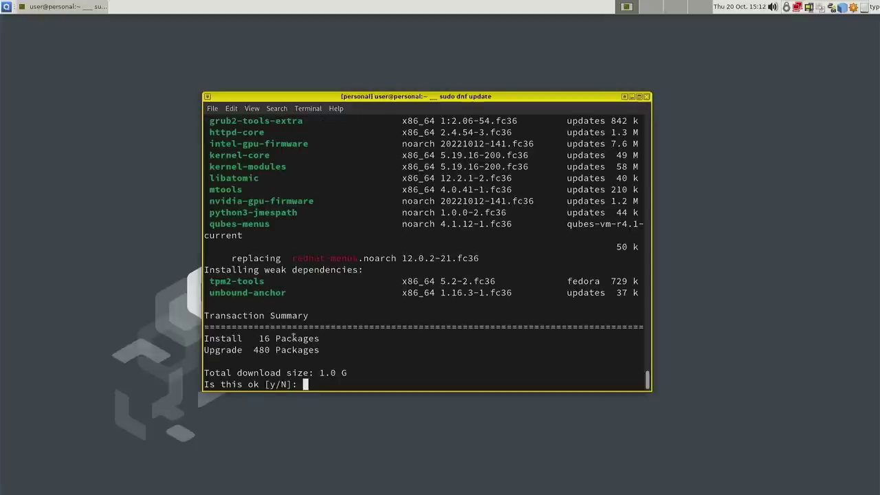
pyautogui.scroll(1, 474, 310)
pyautogui.scroll(-1, 478, 307)
pyautogui.scroll(7, 479, 306)
pyautogui.scroll(20, 478, 307)
pyautogui.scroll(-20, 474, 300)
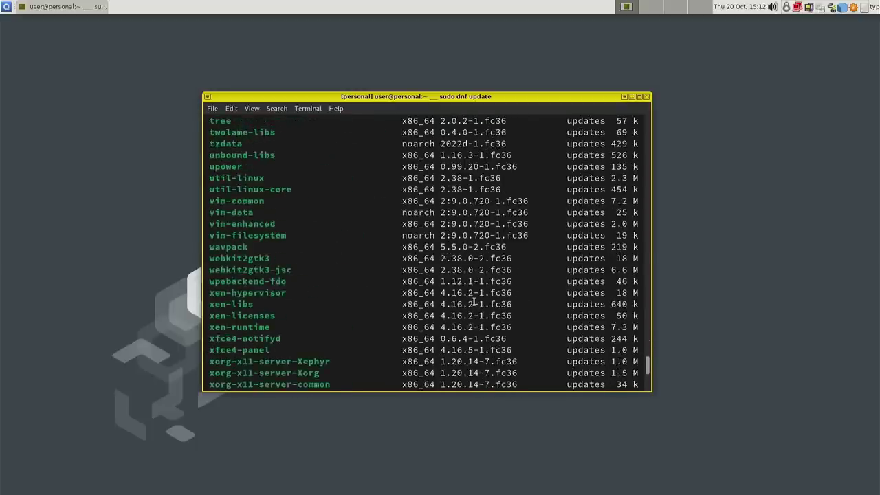
pyautogui.scroll(-10, 474, 300)
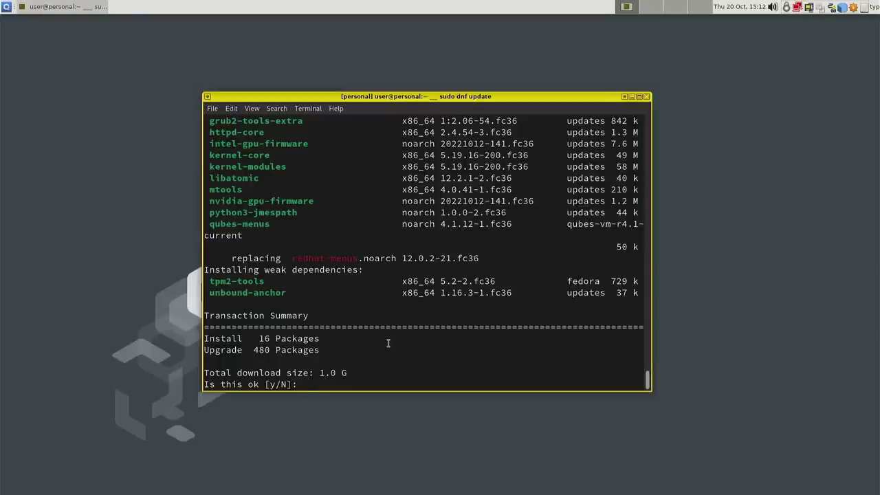
pyautogui.press('Return')
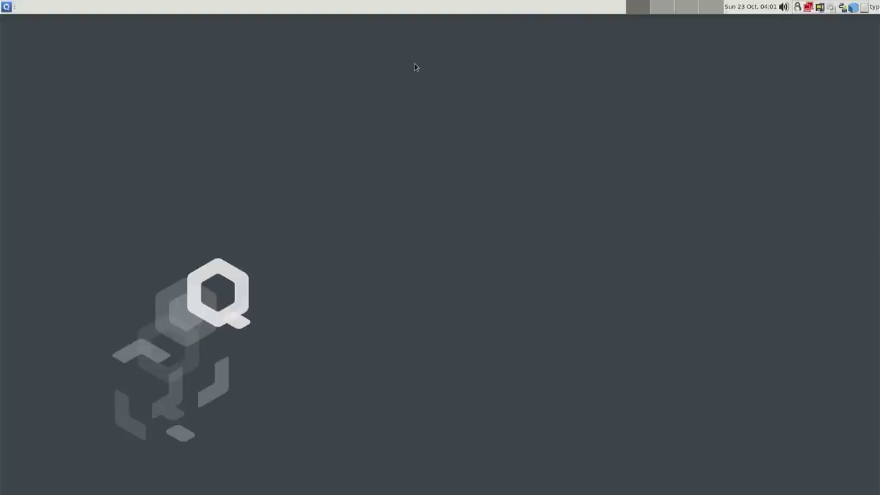
# - Open the dom0 Desktop Settings from the desktop's right-click menu
pyautogui.rightClick(494, 165)
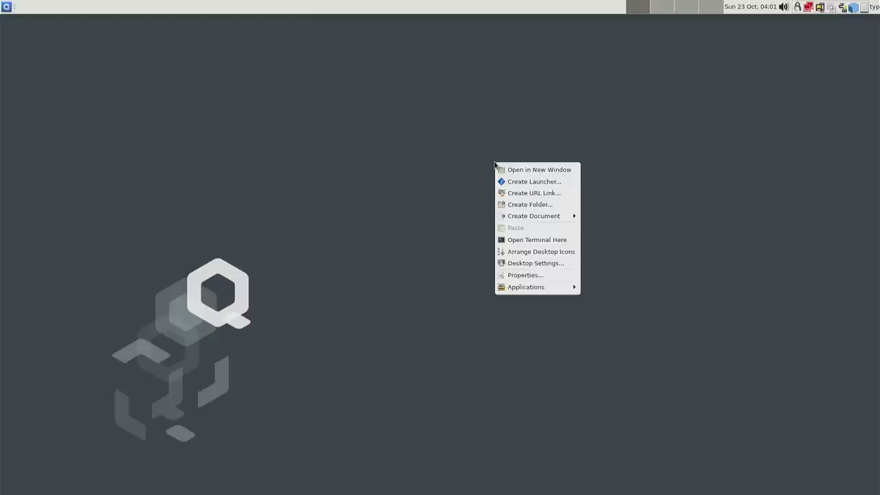
pyautogui.rightClick(416, 147)
pyautogui.rightClick(415, 147)
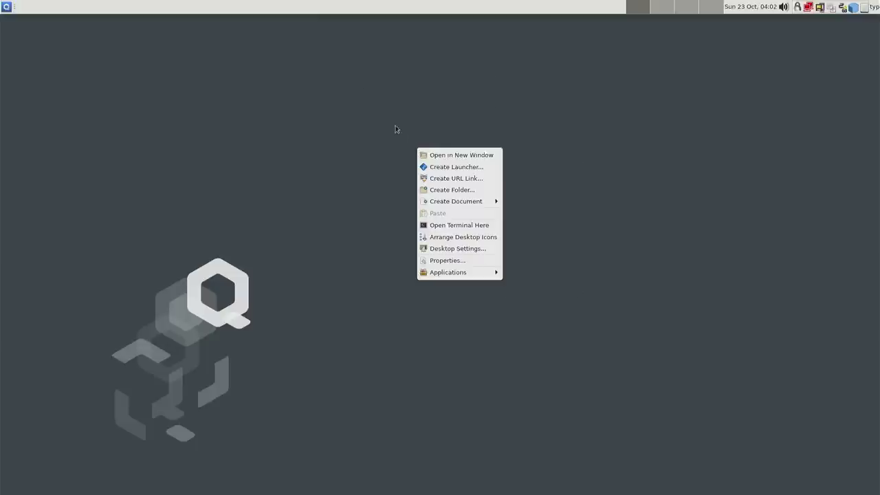
pyautogui.click(465, 249)
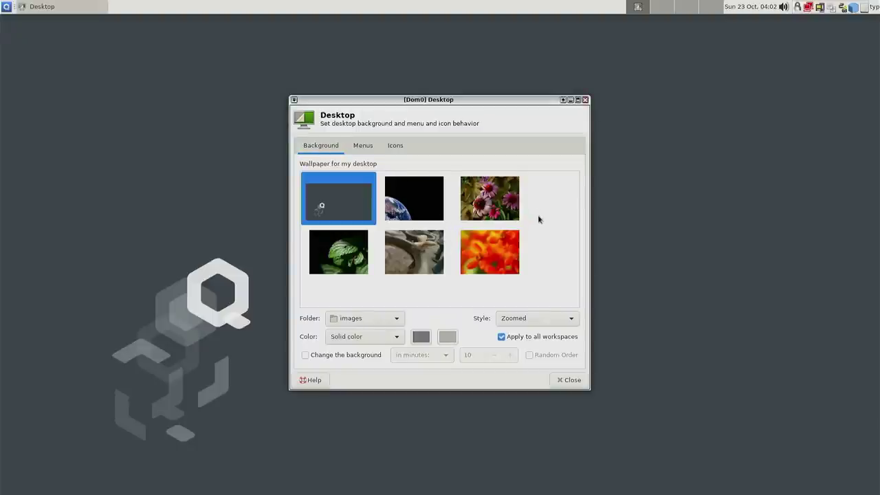
# - Try the stone sculpture, orange flowers, purple flowers and earth wallpapers, then restore the grey Qubes-logo background
pyautogui.click(412, 250)
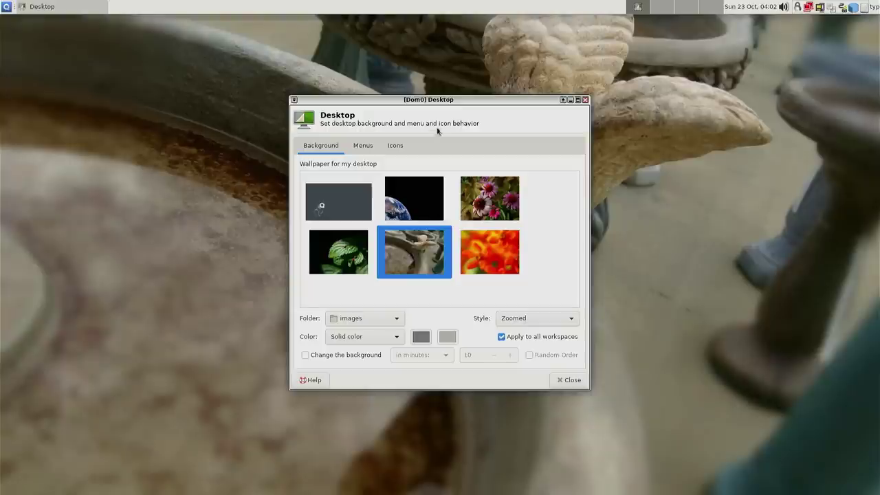
pyautogui.moveTo(451, 104); pyautogui.dragTo(422, 98)
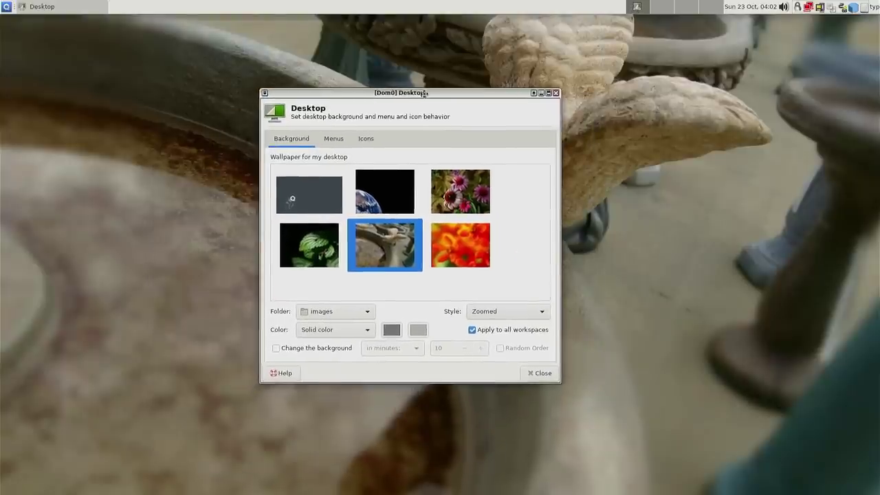
pyautogui.click(464, 254)
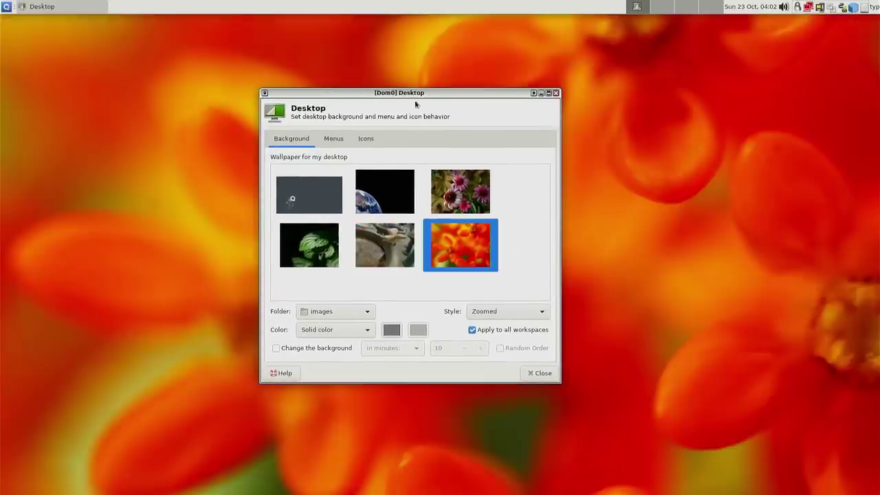
pyautogui.click(463, 193)
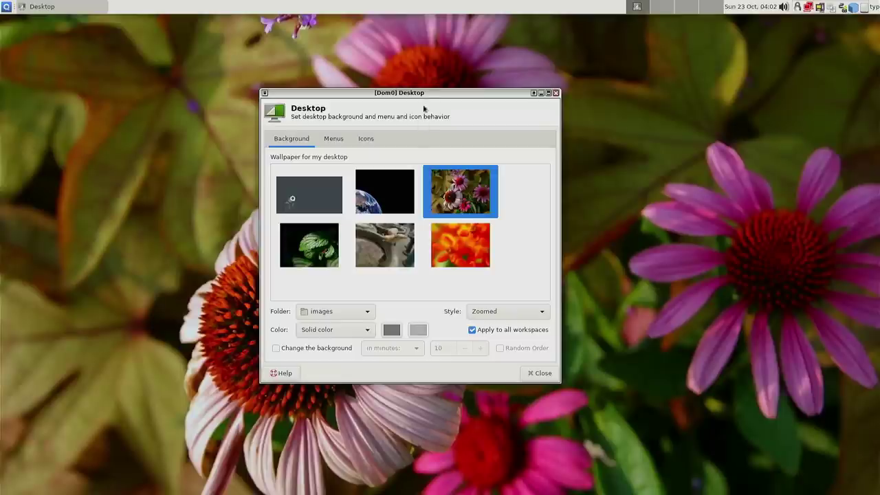
pyautogui.click(405, 190)
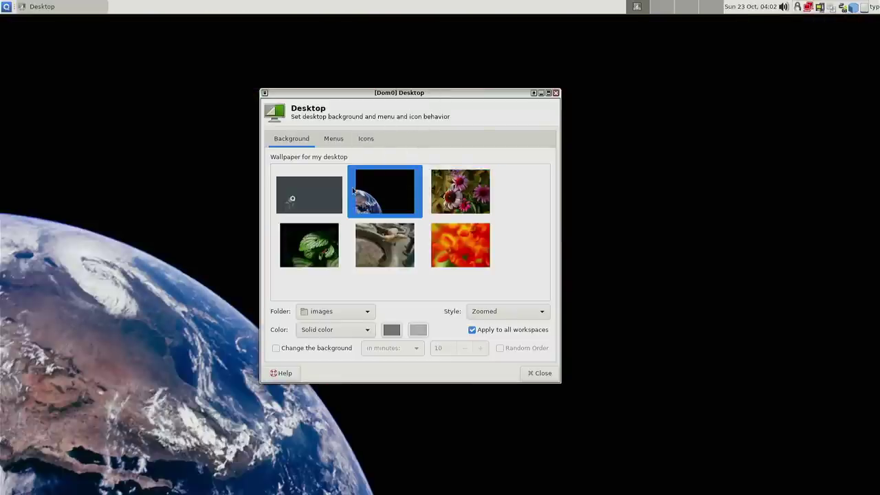
pyautogui.click(308, 197)
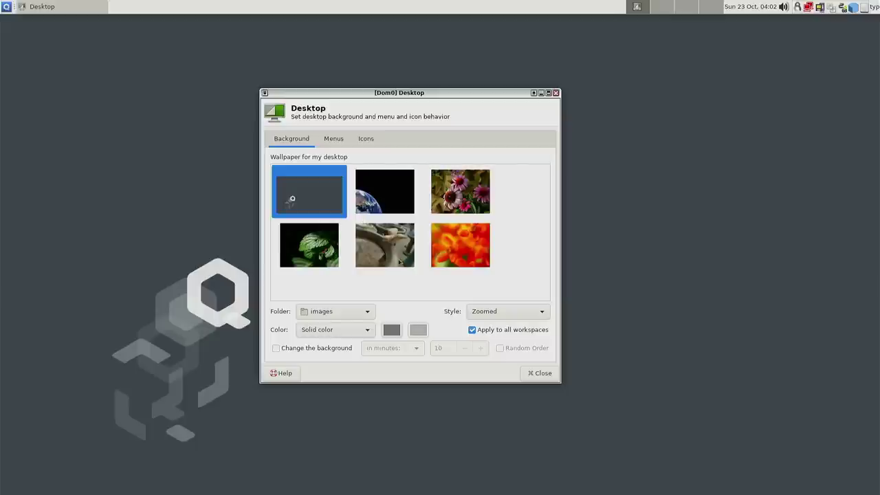